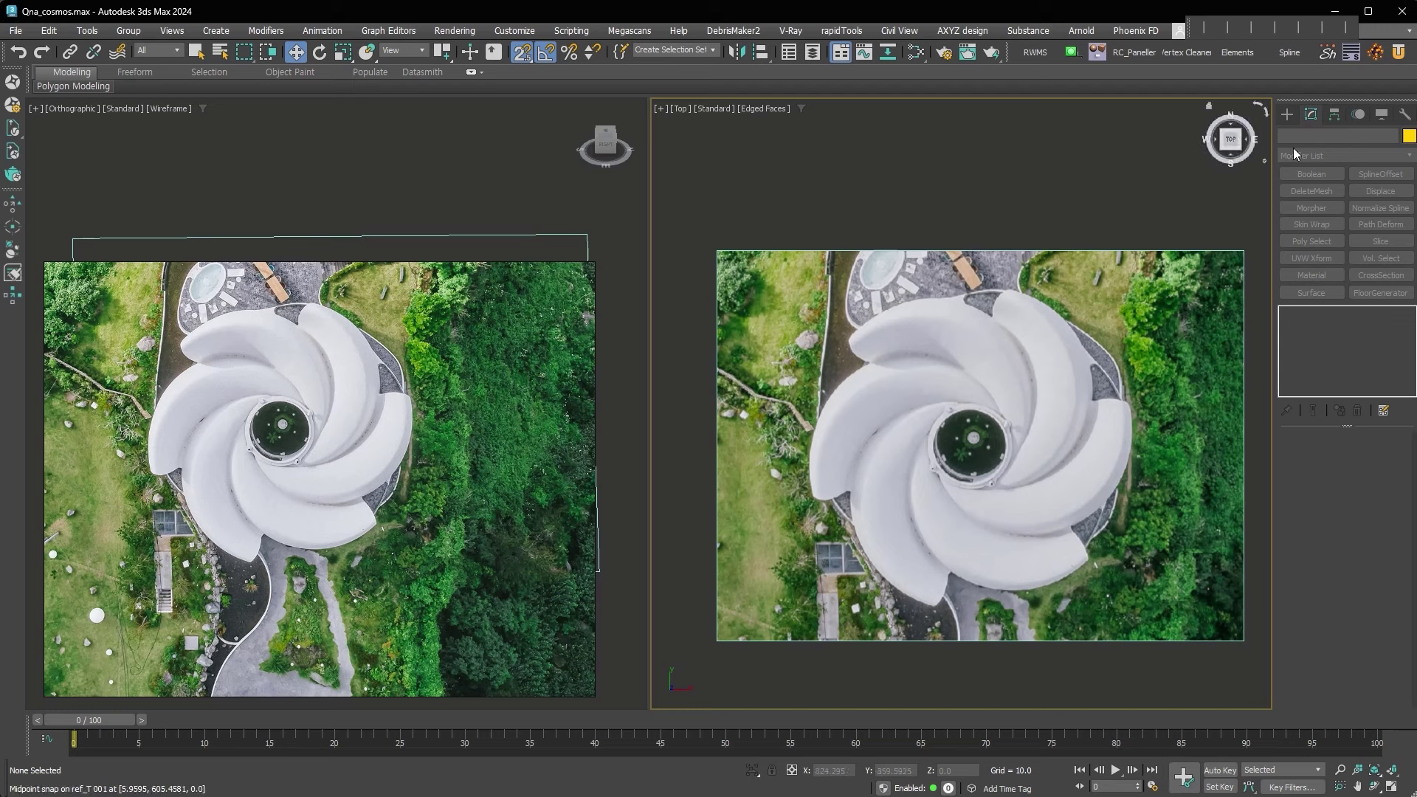
# Bring up the Splines shape types in the Create panel and choose the NGon tool.
pyautogui.click(1287, 114)
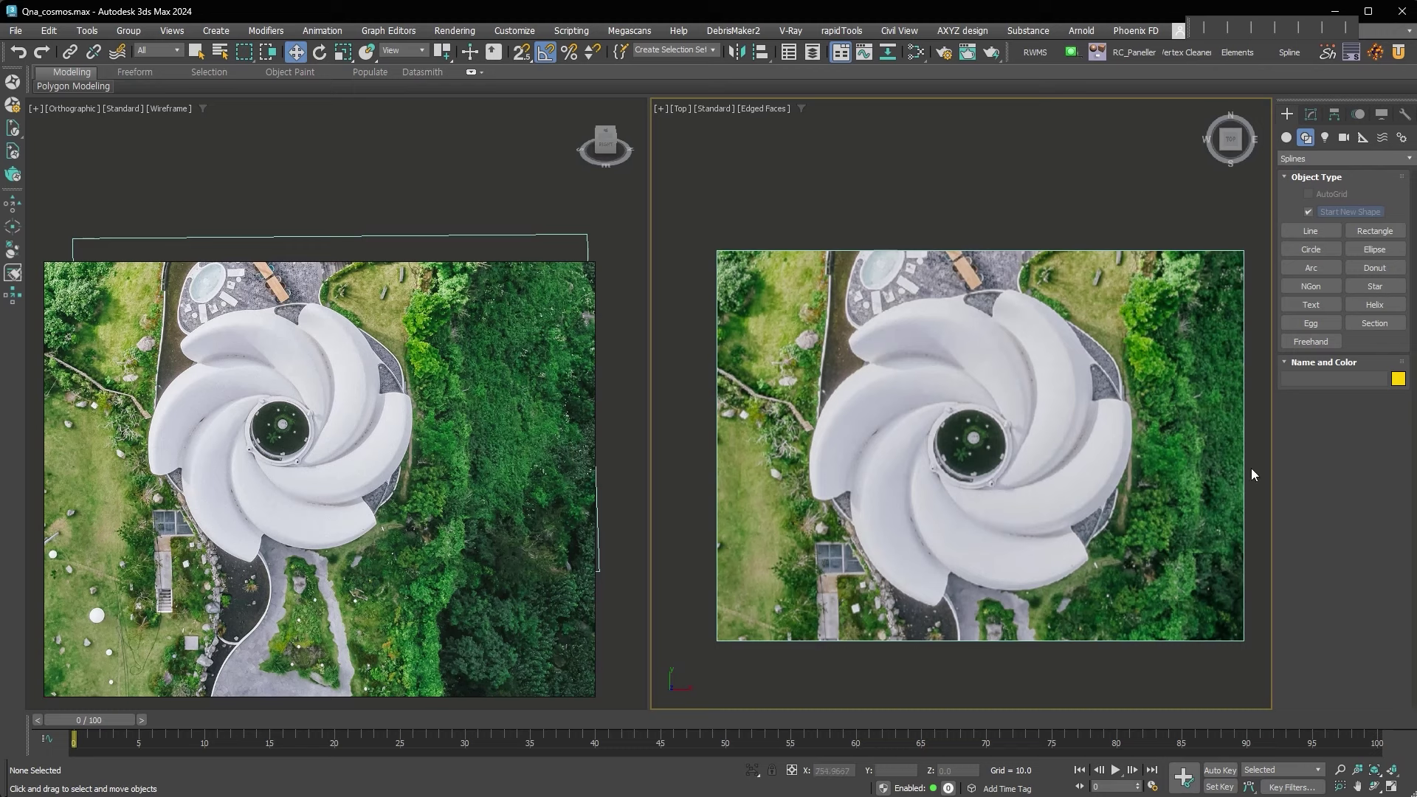
pyautogui.click(1312, 287)
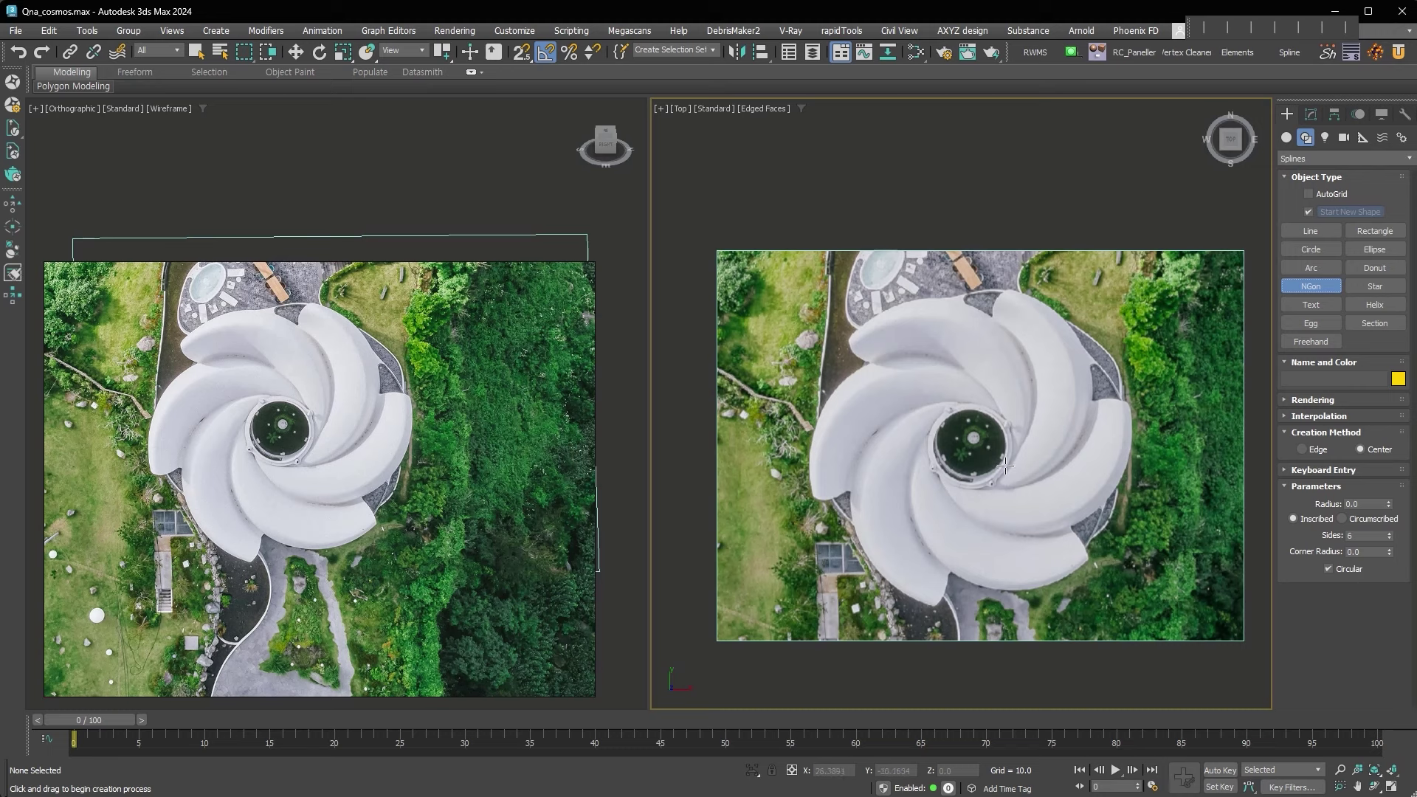
# Draw NGon002, a circular 6-sided NGon, around the photo's central hub in the Top viewport.
pyautogui.moveTo(969, 444); pyautogui.dragTo(993, 479)
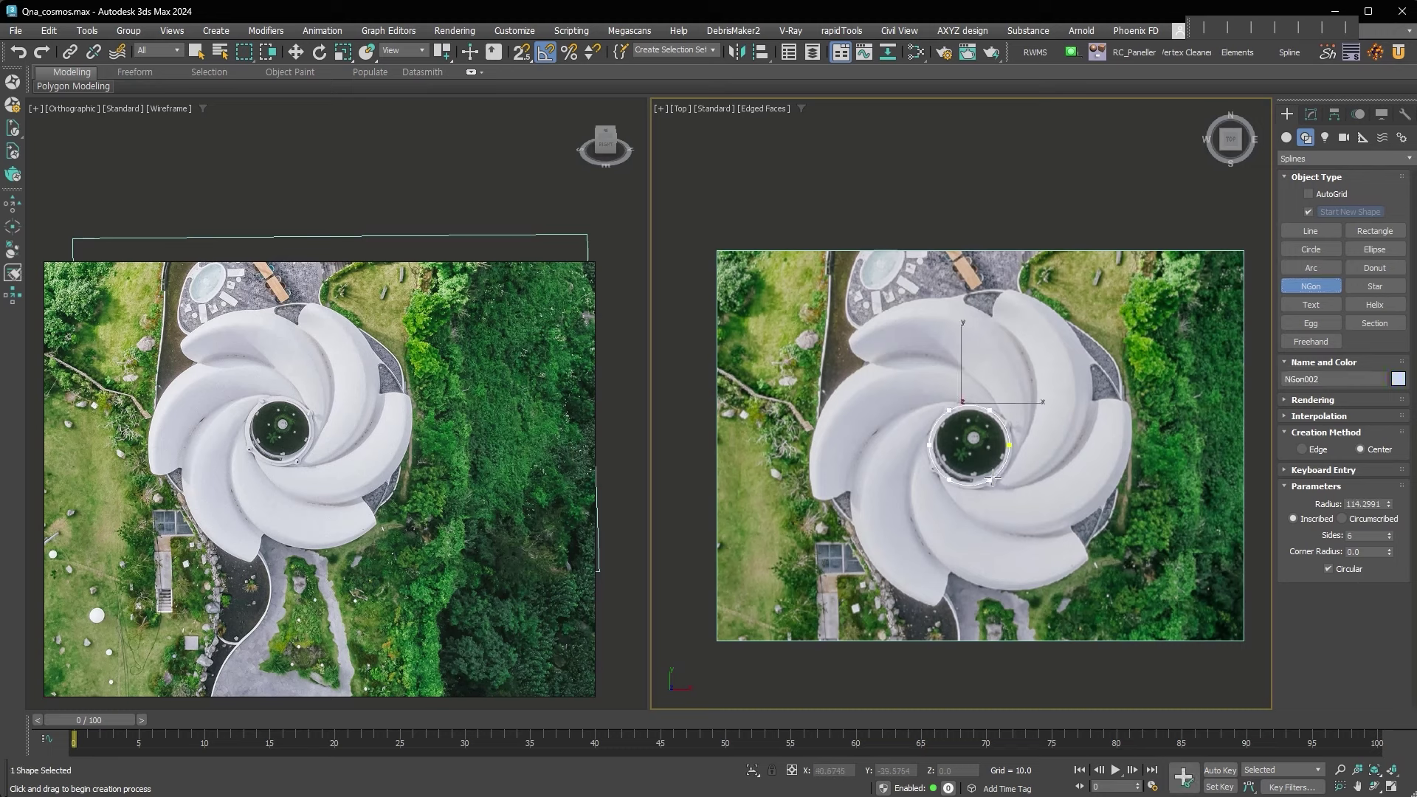
pyautogui.press('w')
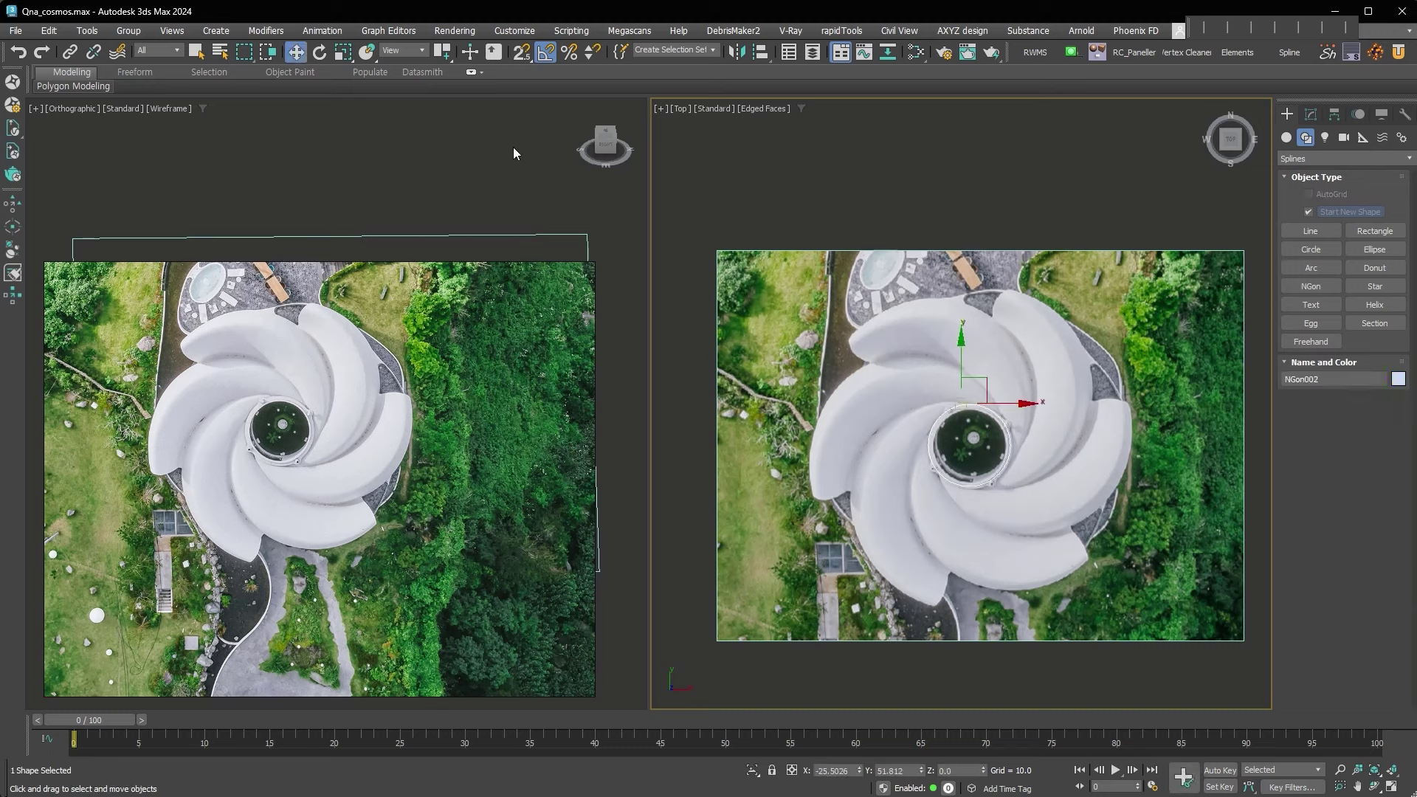
pyautogui.scroll(3, 1012, 448)
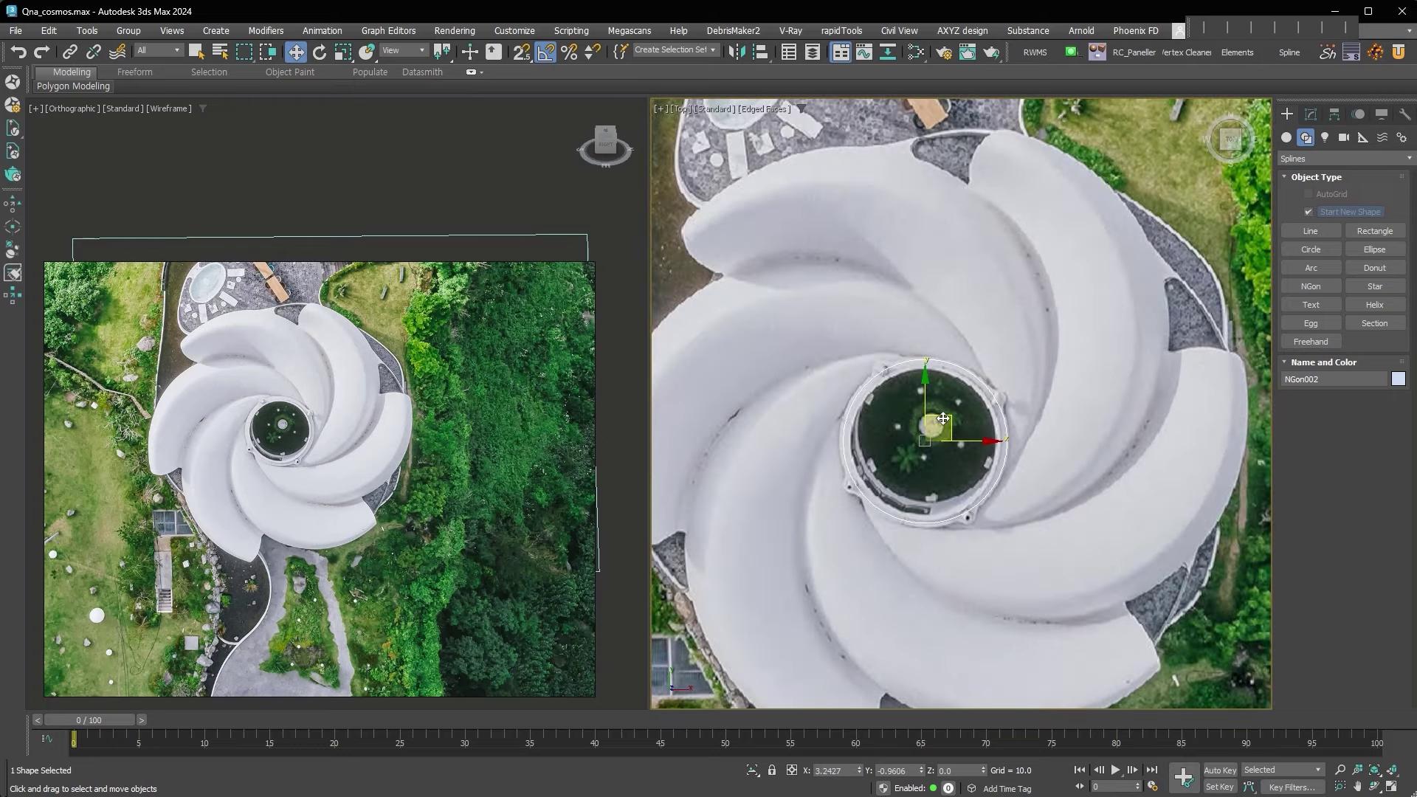
pyautogui.scroll(-2, 943, 418)
pyautogui.scroll(-1, 933, 418)
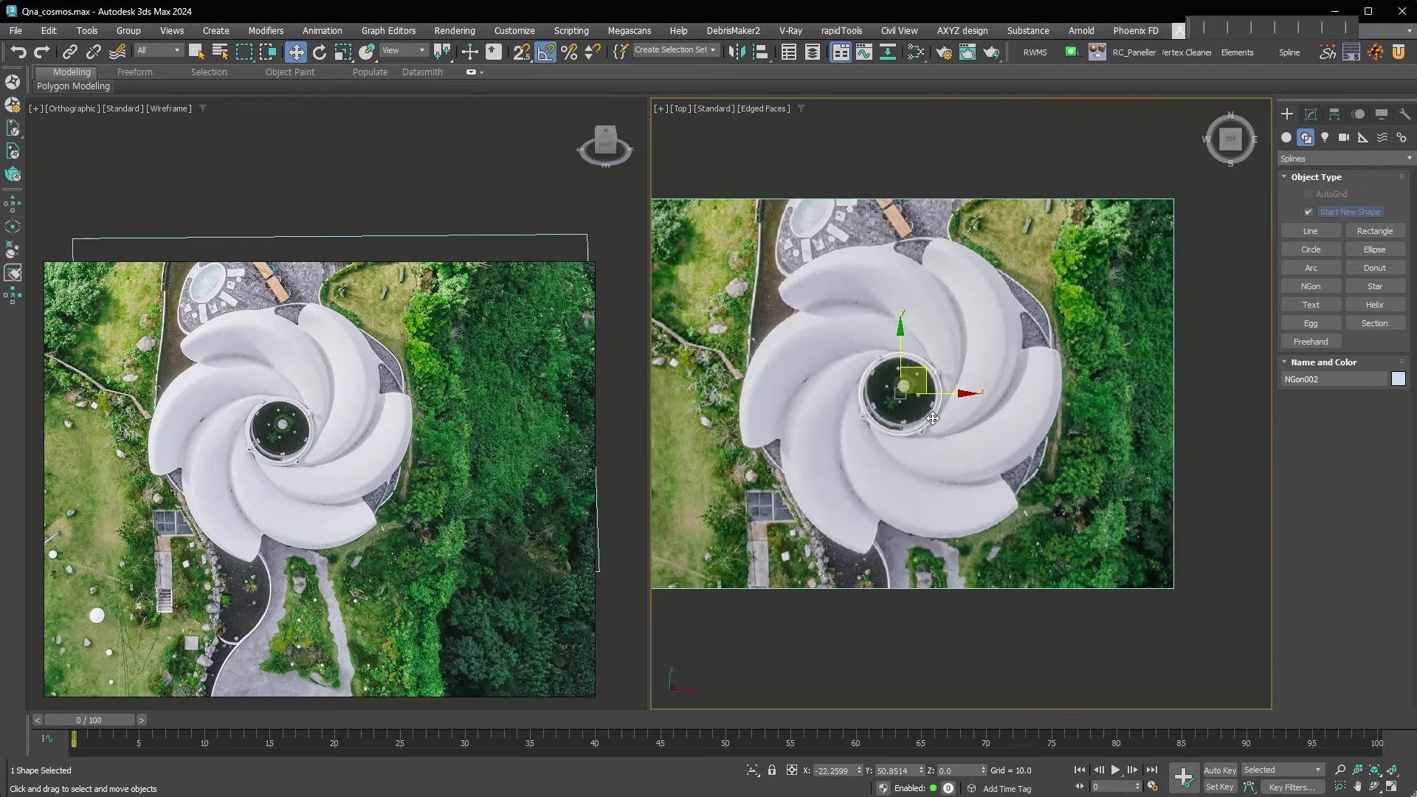
pyautogui.click(1310, 231)
pyautogui.scroll(2, 937, 362)
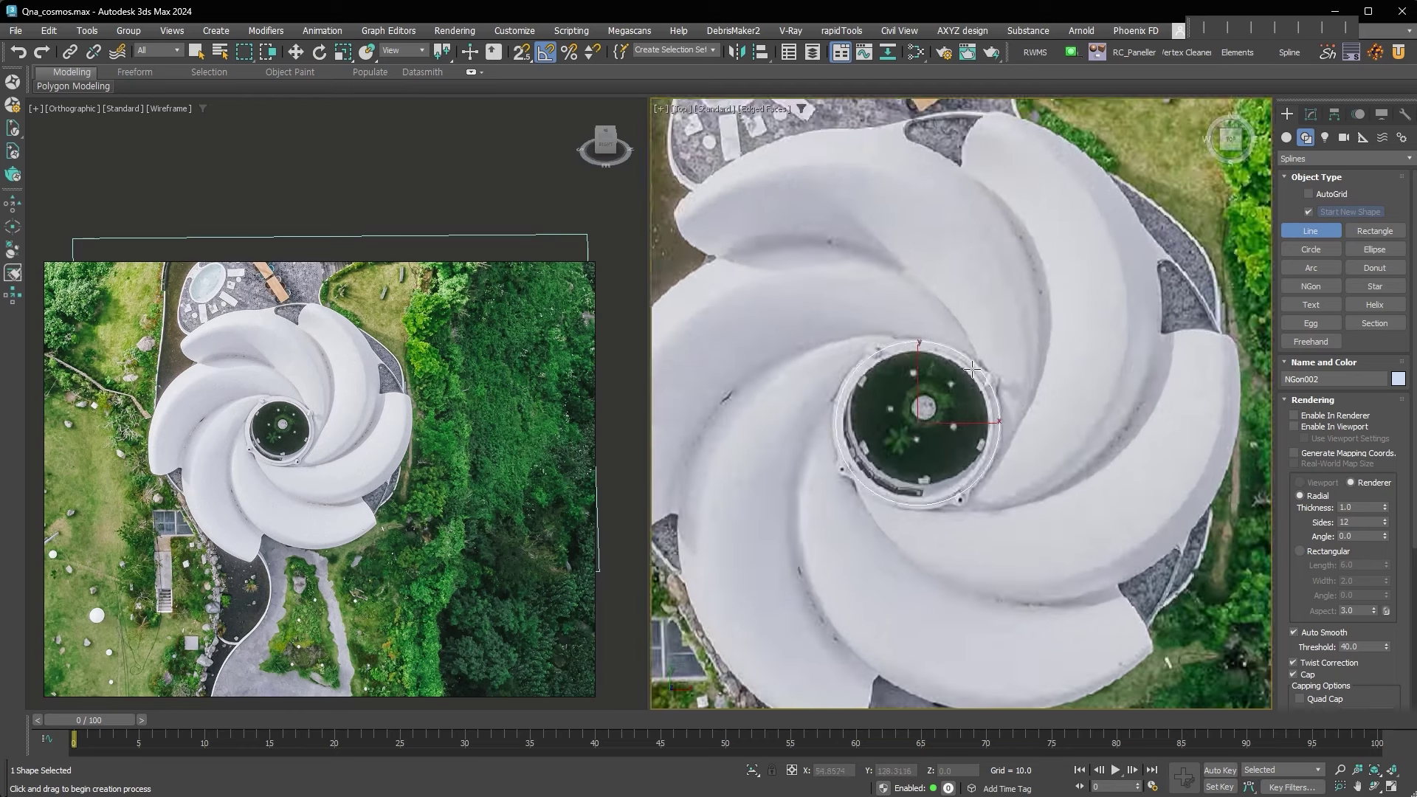
# With snaps on, draw a straight line from the hub circle's top to the outer petal edge.
pyautogui.scroll(2, 871, 350)
pyautogui.press('s')
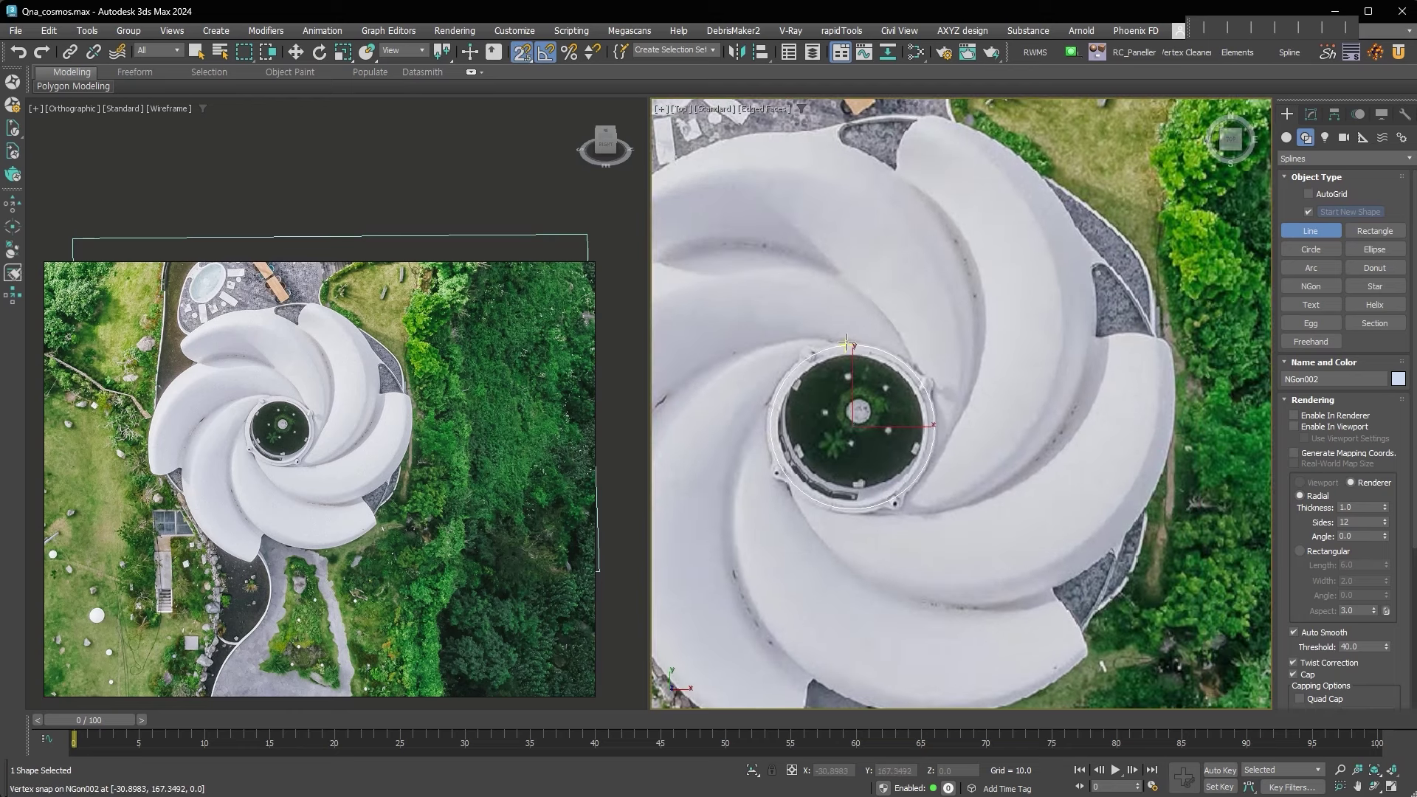
pyautogui.click(851, 344)
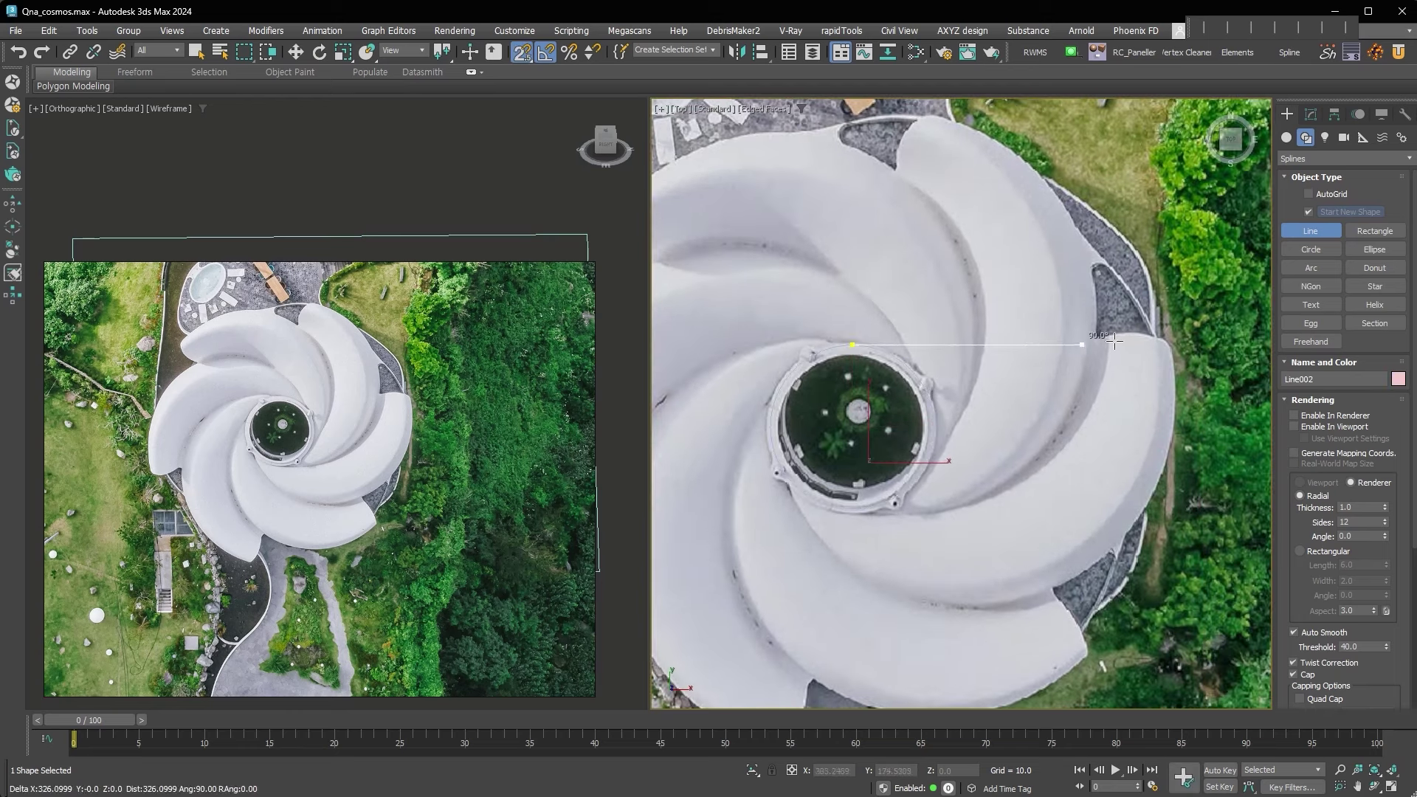
pyautogui.click(1193, 340)
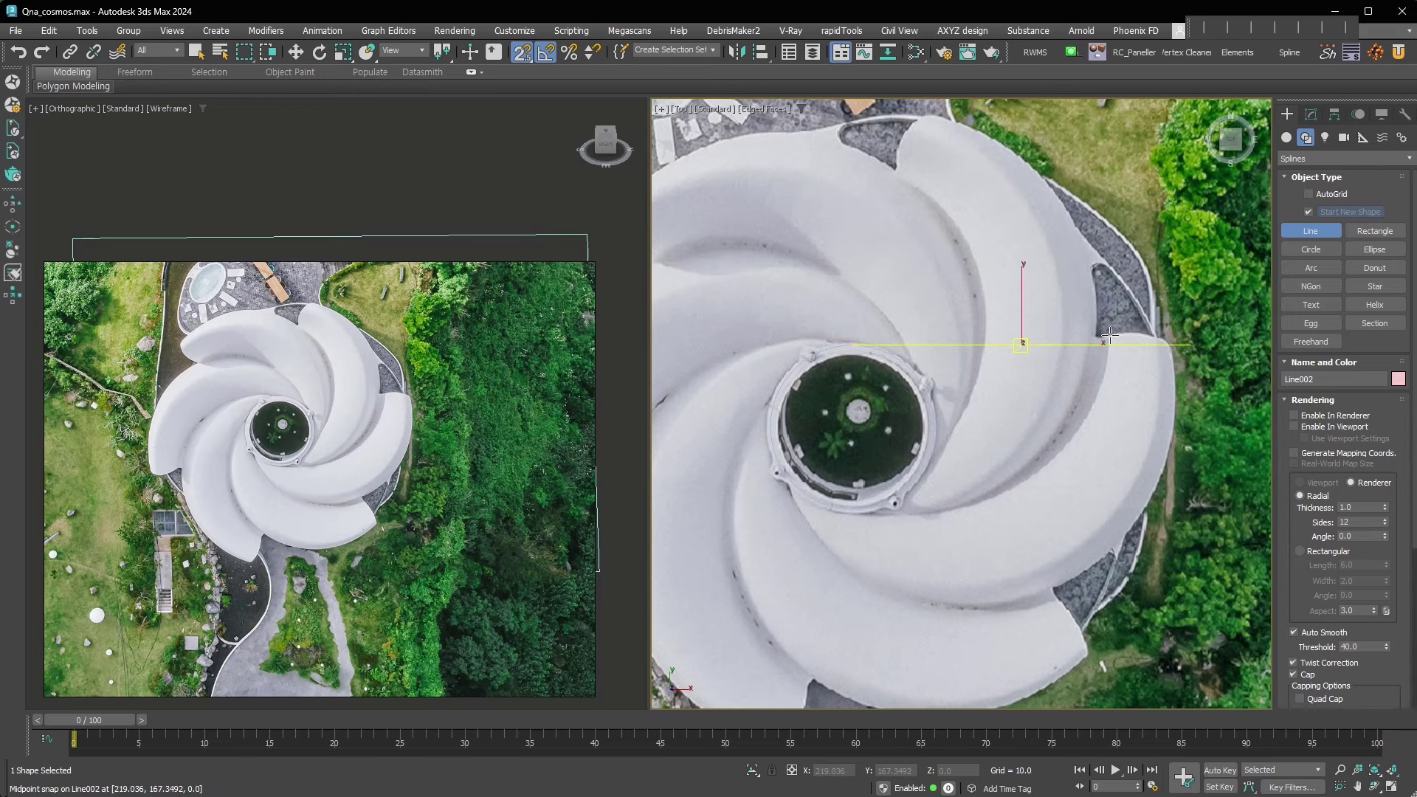
pyautogui.scroll(-2, 1107, 335)
pyautogui.rightClick(1110, 336)
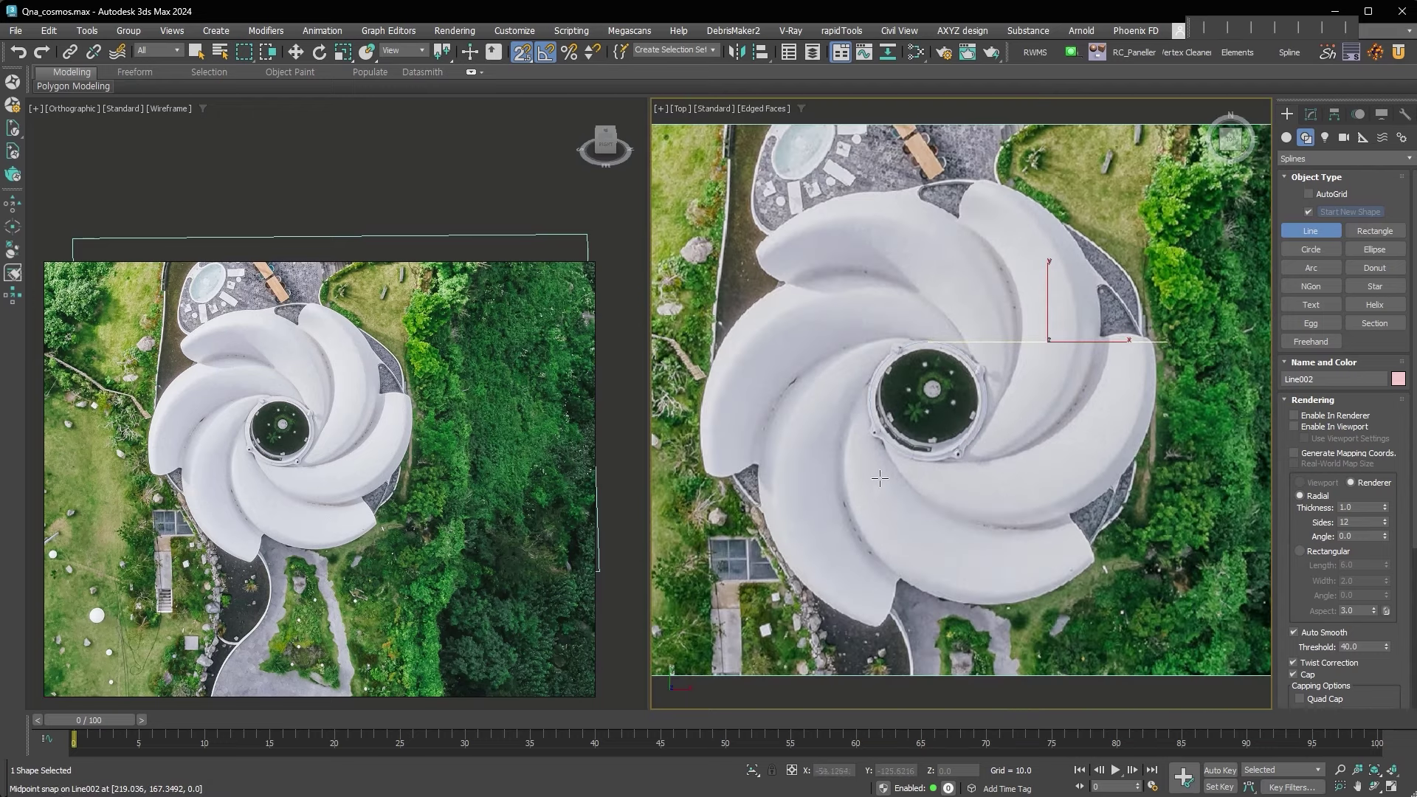
pyautogui.click(1321, 272)
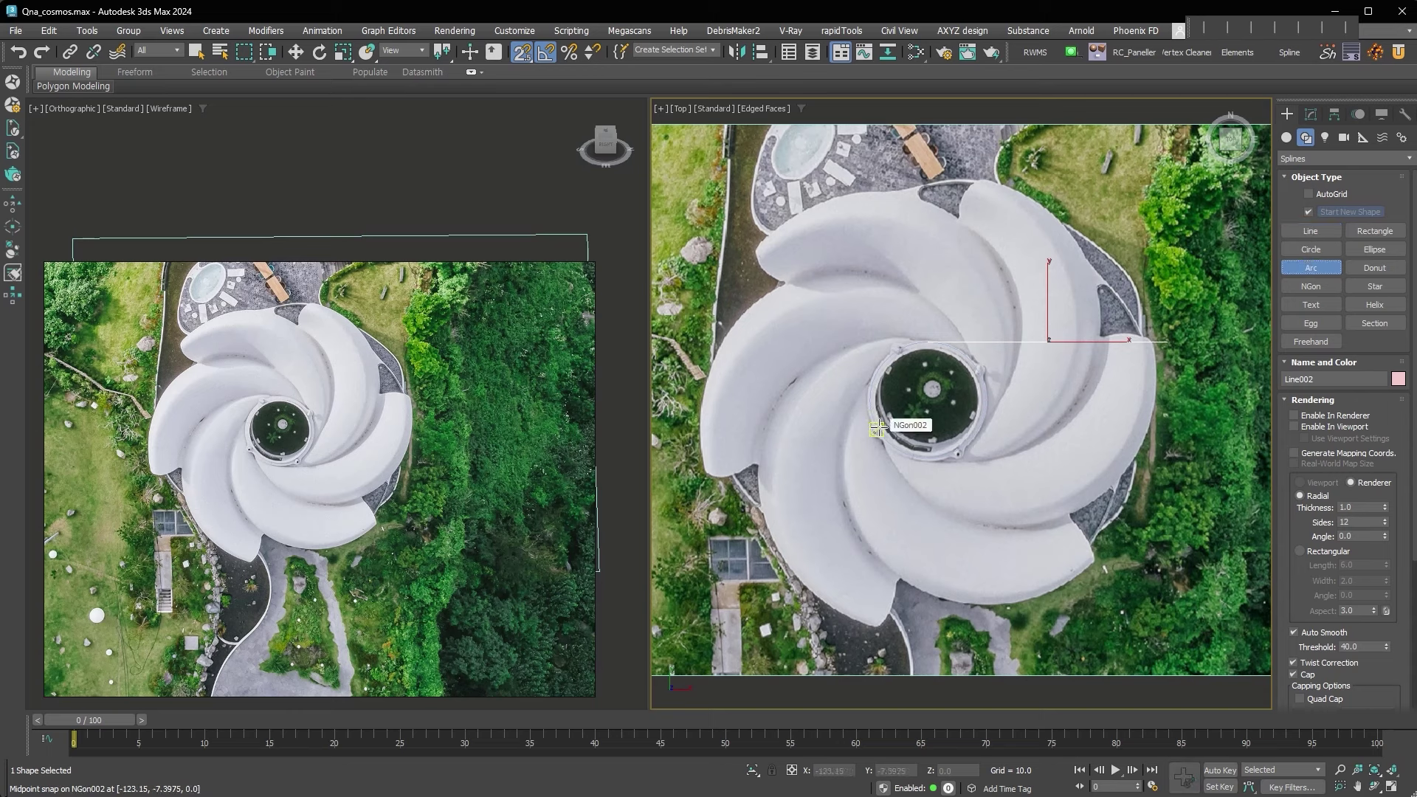
pyautogui.moveTo(882, 436); pyautogui.dragTo(1165, 340)
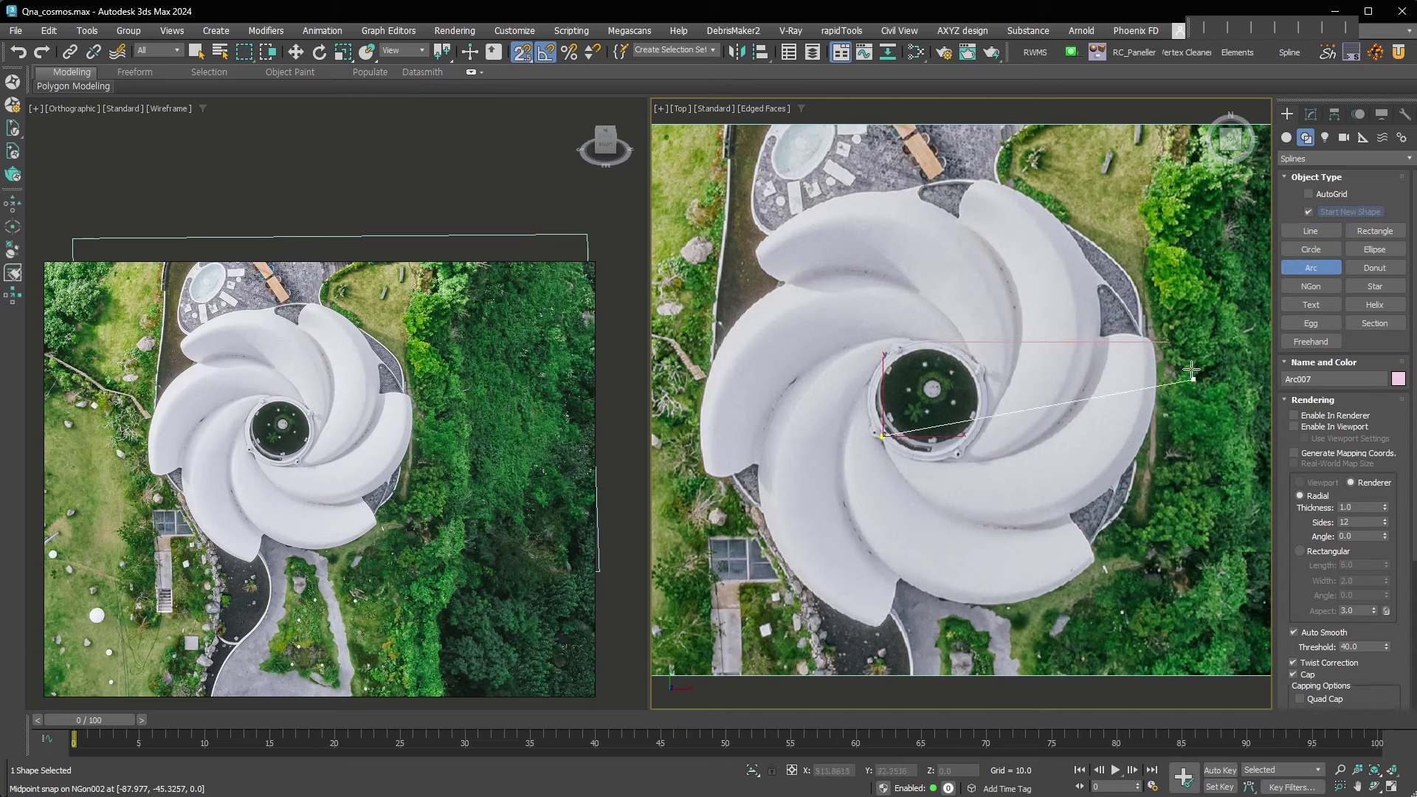
pyautogui.rightClick(1164, 340)
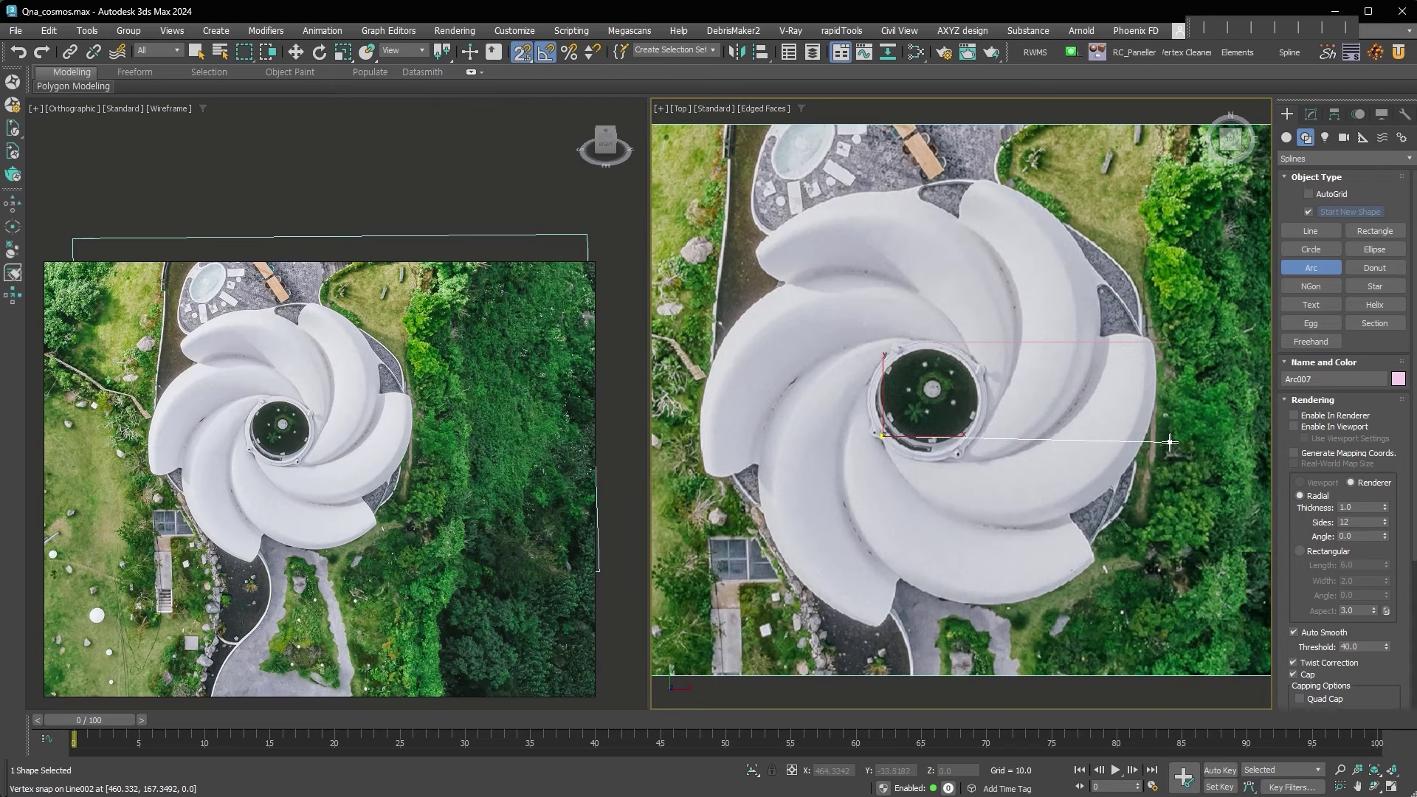
pyautogui.press('w')
# With snapping off, nudge the line's right end vertex slightly left.
pyautogui.click(1311, 114)
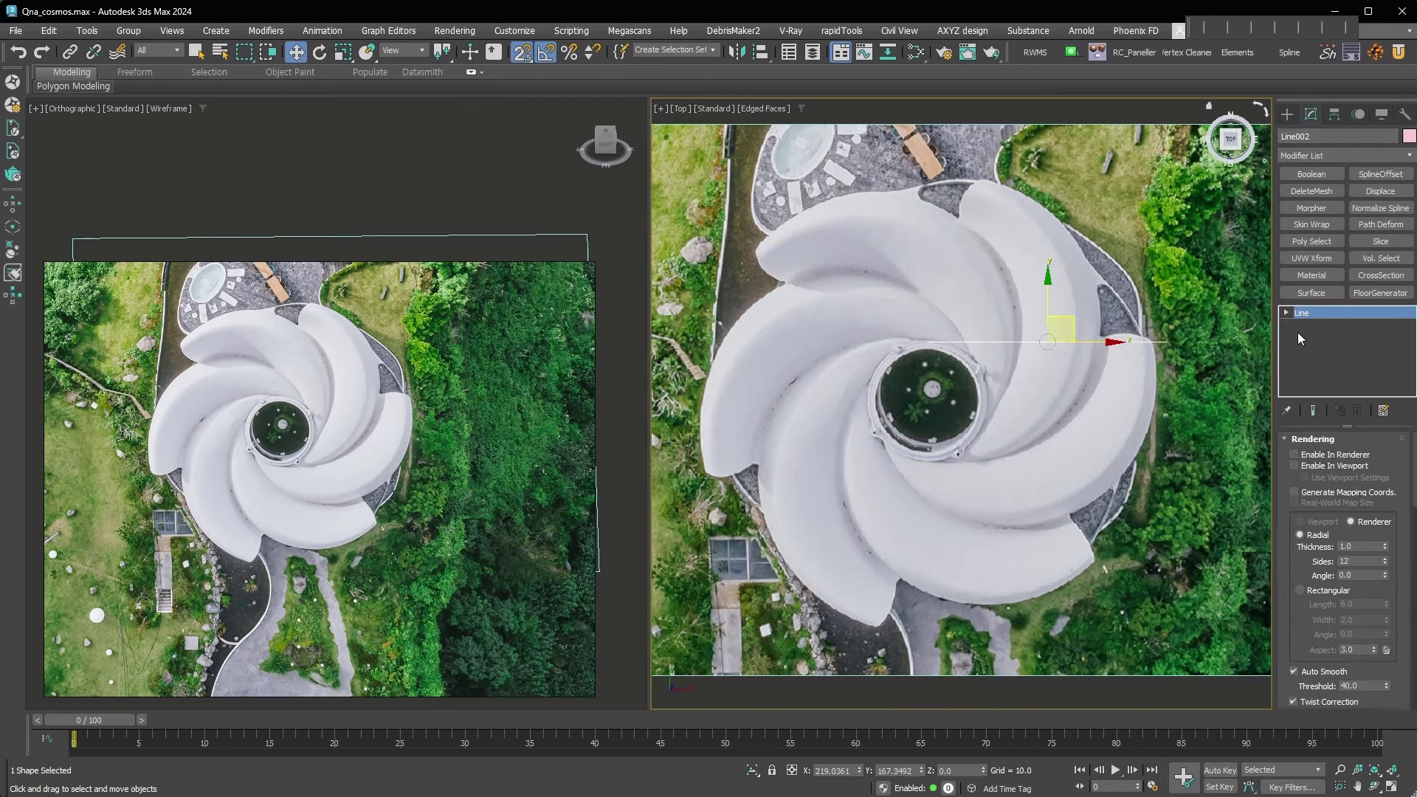
pyautogui.click(1314, 326)
pyautogui.press('s')
pyautogui.click(1167, 342)
pyautogui.moveTo(1210, 344); pyautogui.dragTo(1188, 342)
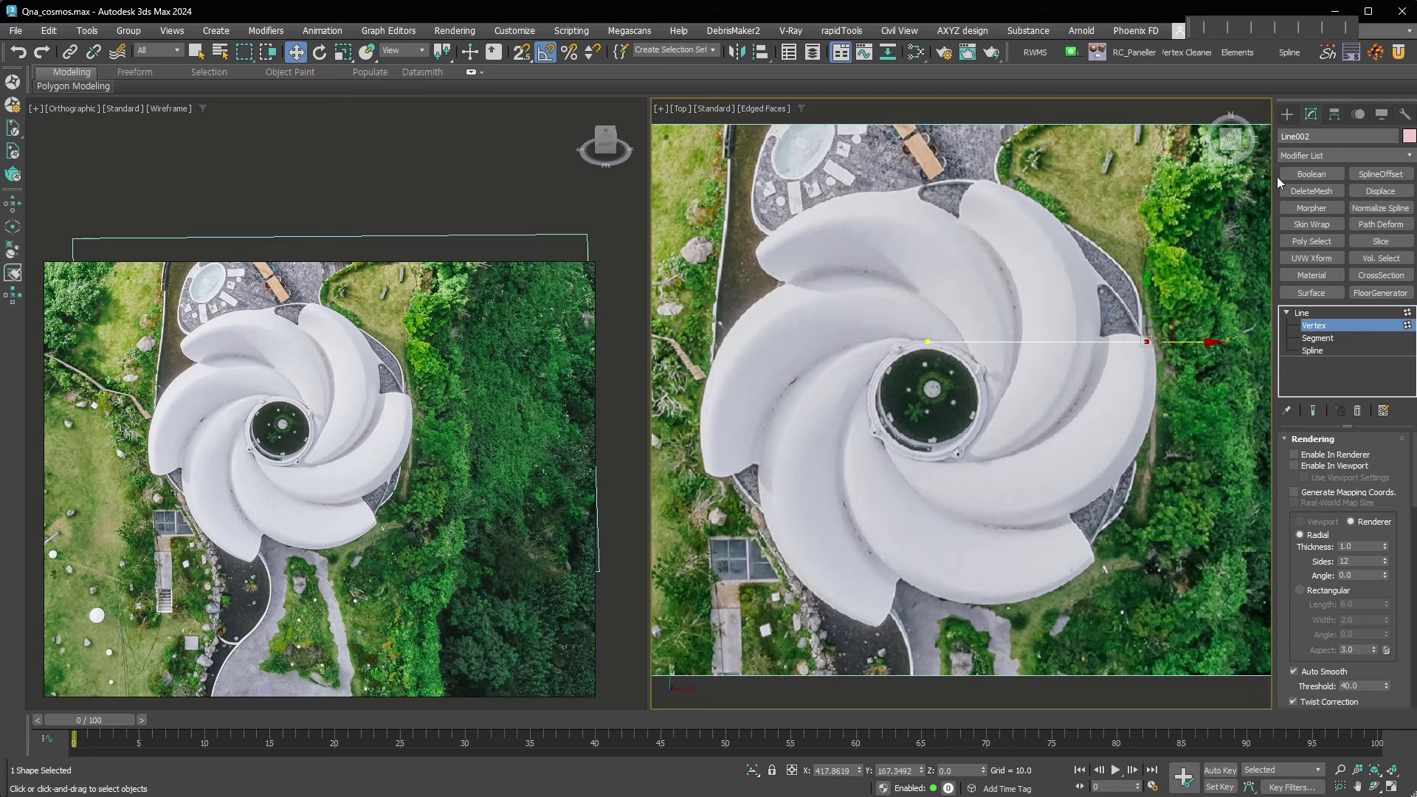
# Draw Arc007 snapped from the hub edge to the line's end, bulging along the petal.
pyautogui.click(1286, 114)
pyautogui.click(1311, 267)
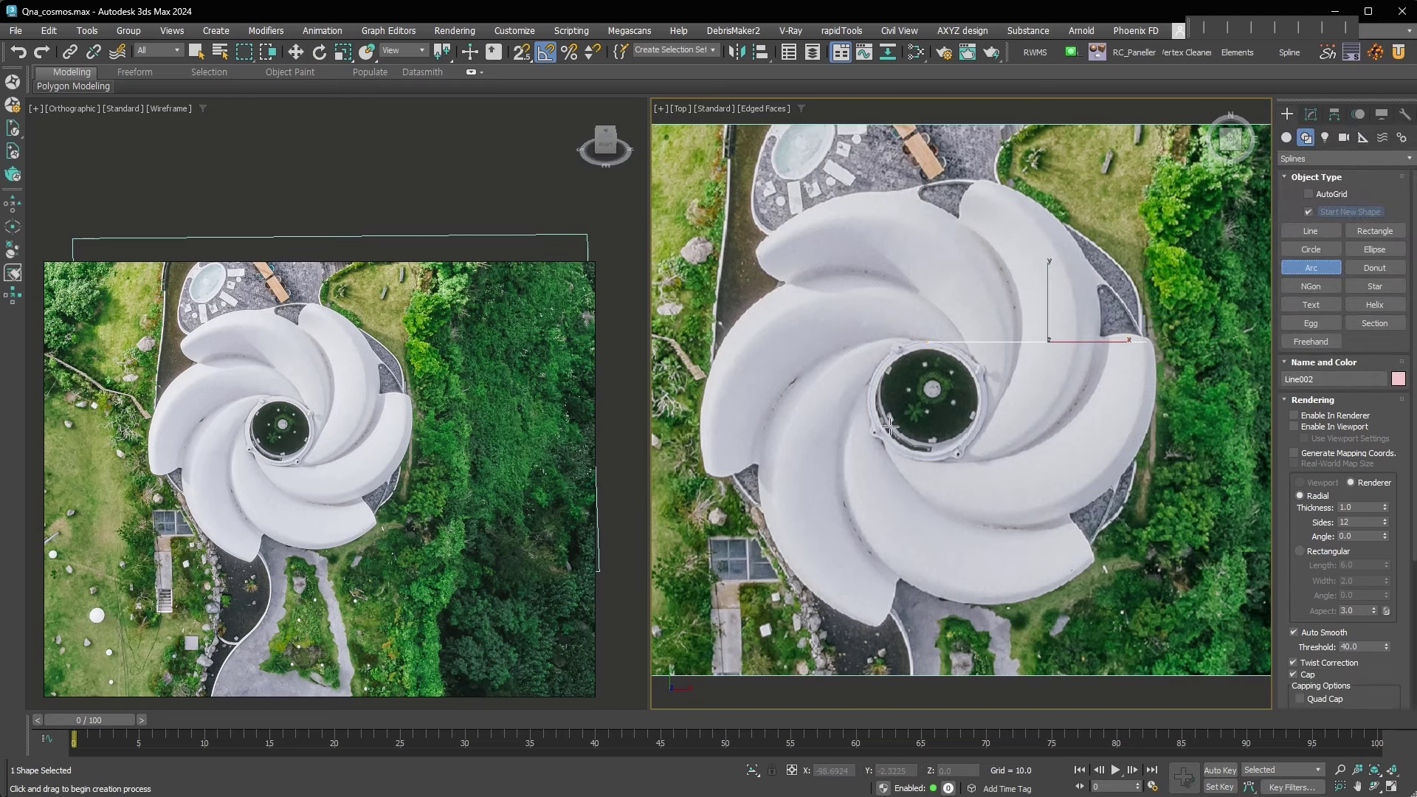
pyautogui.press('s')
pyautogui.moveTo(935, 430); pyautogui.dragTo(1147, 342)
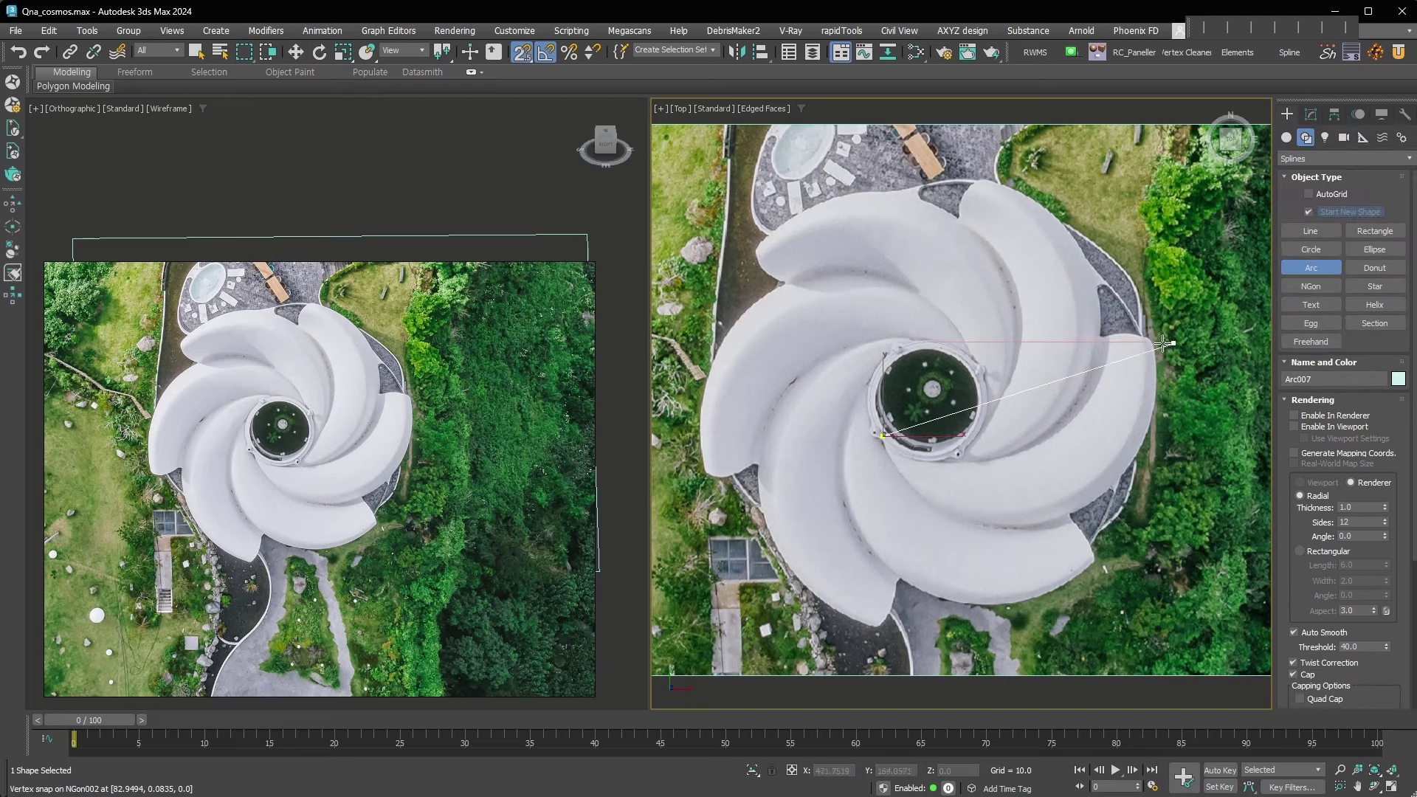
pyautogui.click(1092, 493)
pyautogui.press('w')
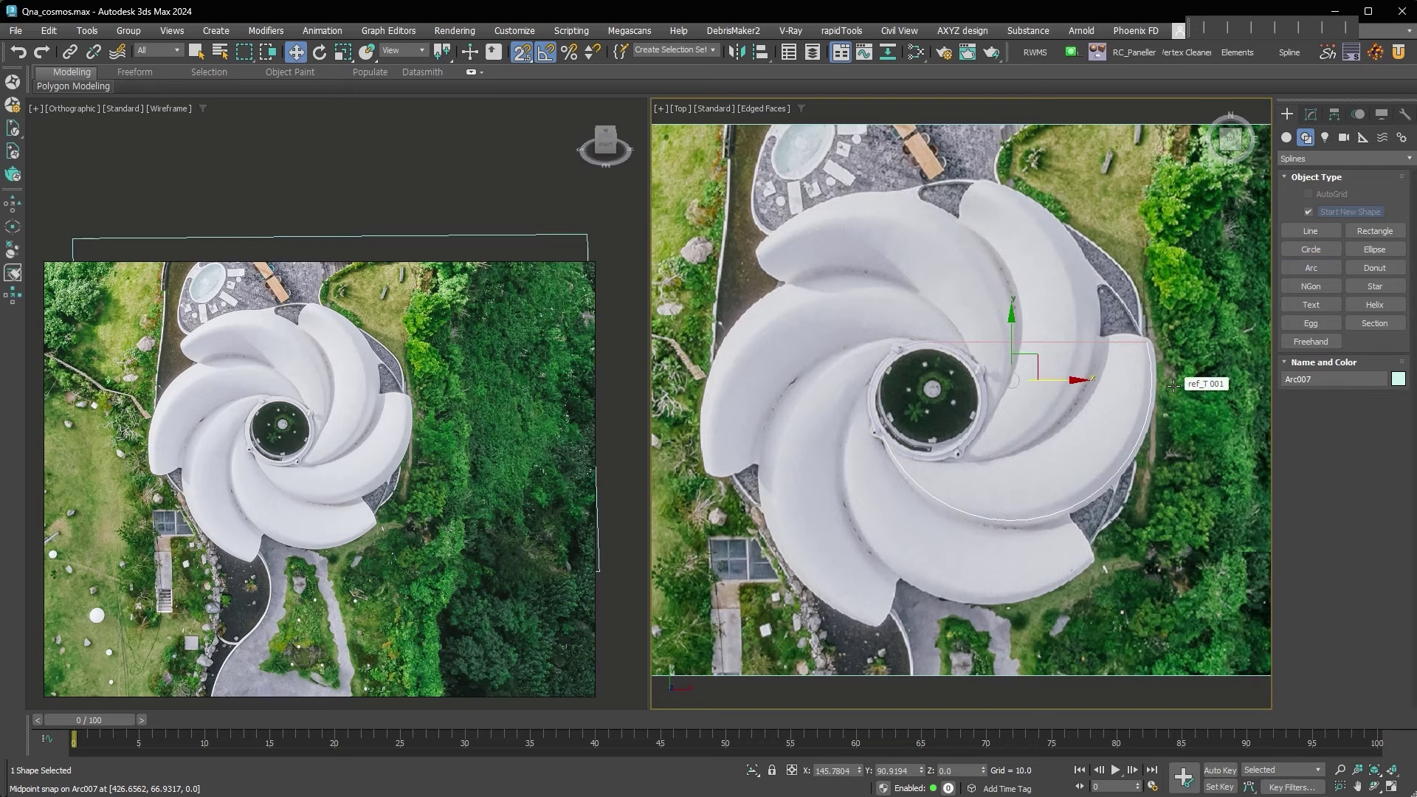
# Switch to rotate, show the Top view as wireframe, and select the hub circle.
pyautogui.rightClick(1026, 375)
pyautogui.click(1044, 395)
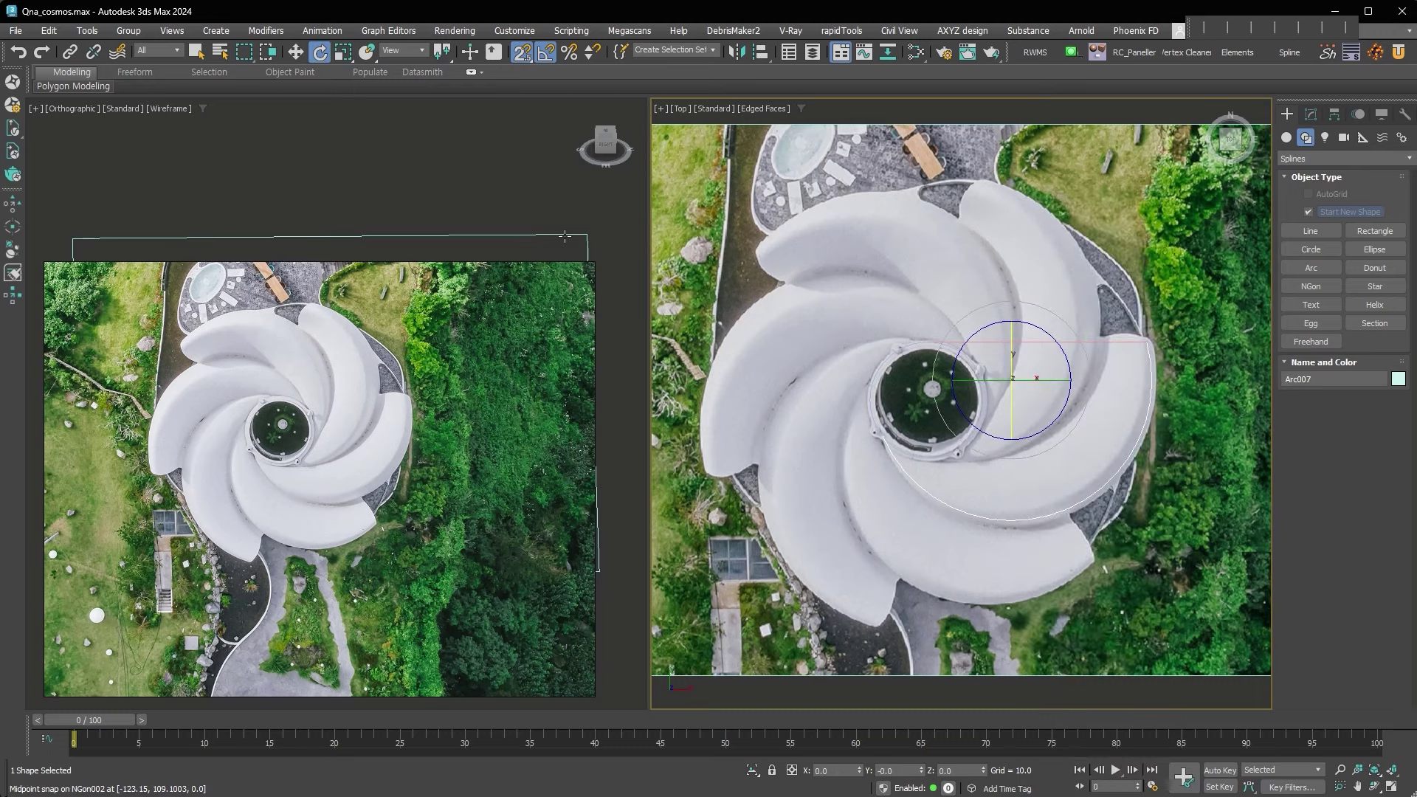
pyautogui.press('F3')
pyautogui.click(902, 404)
# Set the rotation reference to NGon002's centre with Transform Coordinate Center, with the arc selected.
pyautogui.click(876, 382)
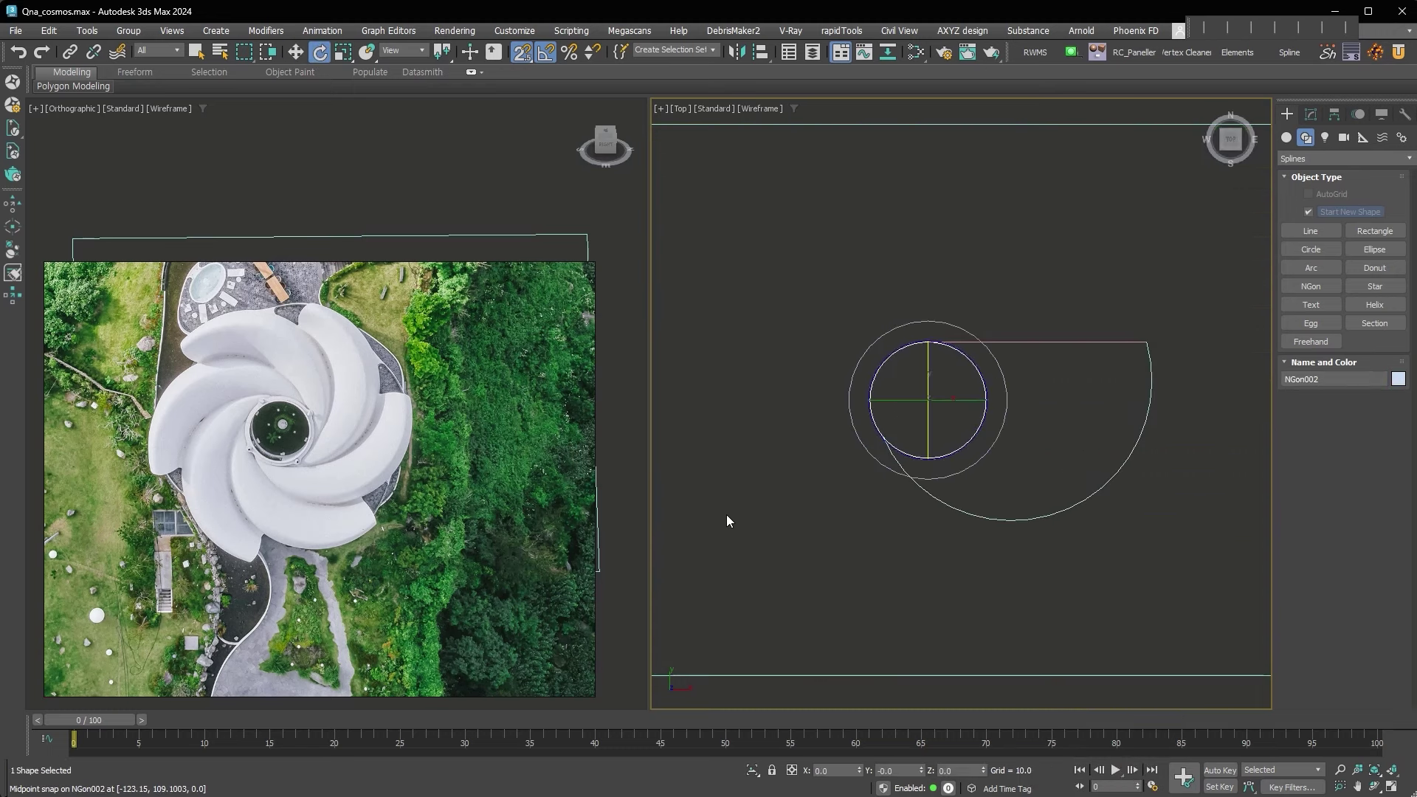
pyautogui.click(395, 49)
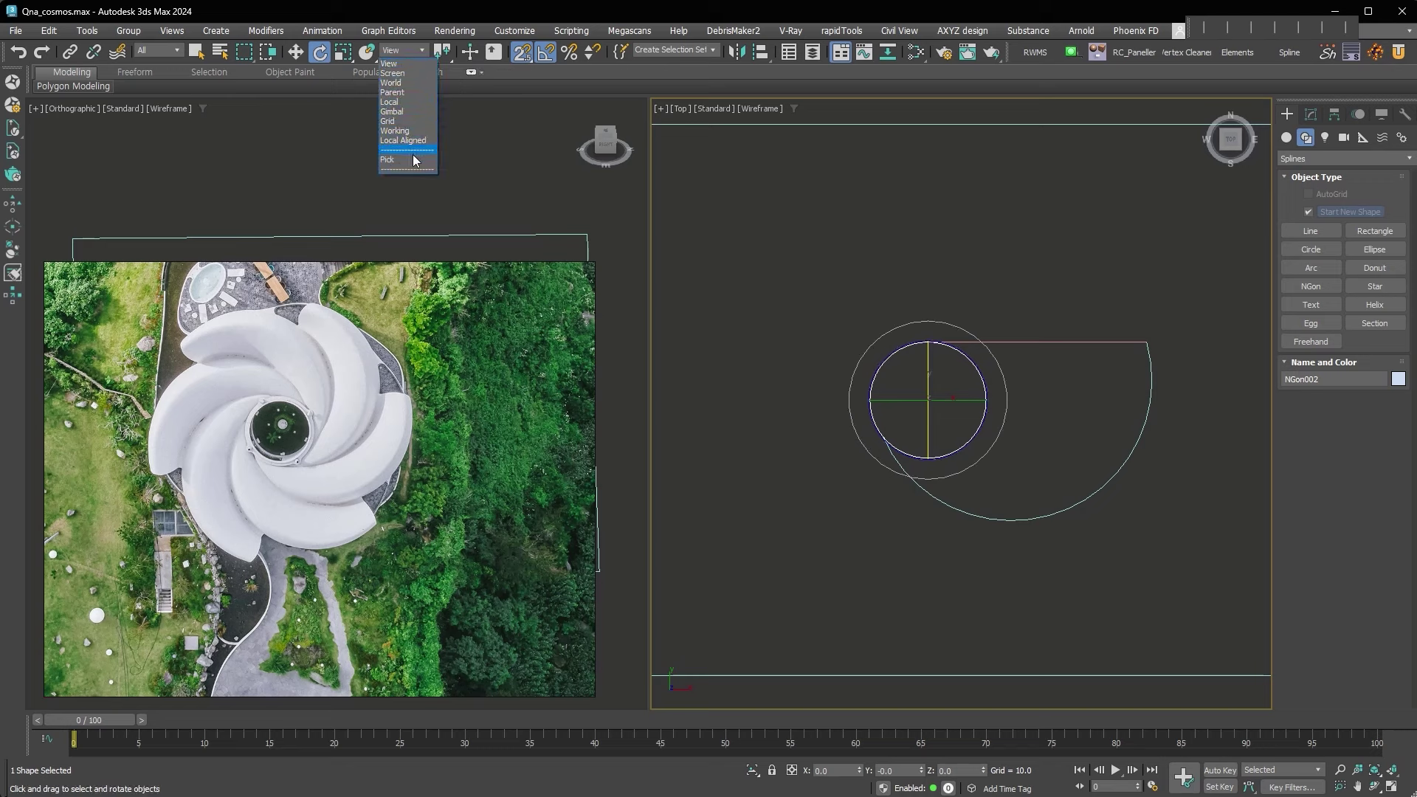
pyautogui.click(391, 160)
pyautogui.click(986, 400)
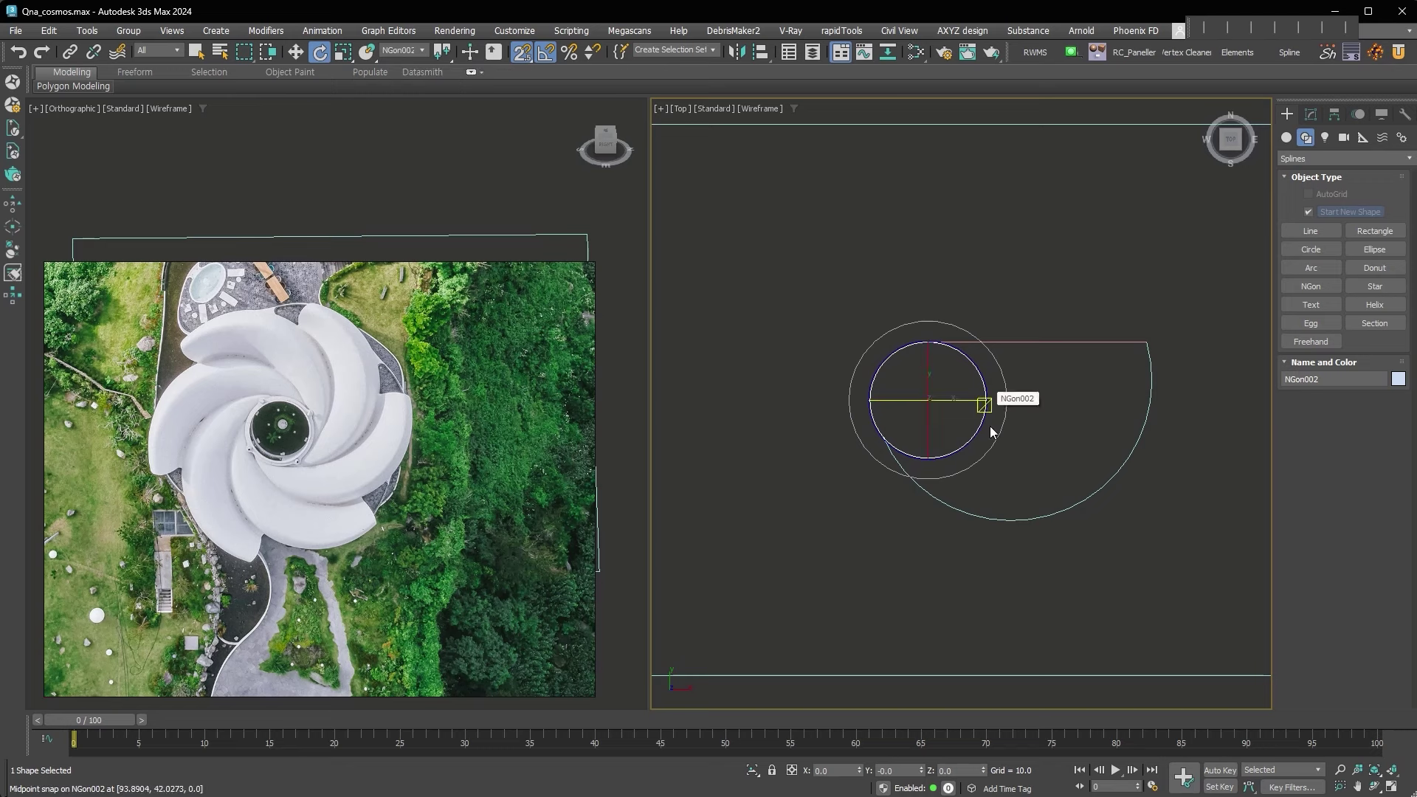
pyautogui.click(1019, 518)
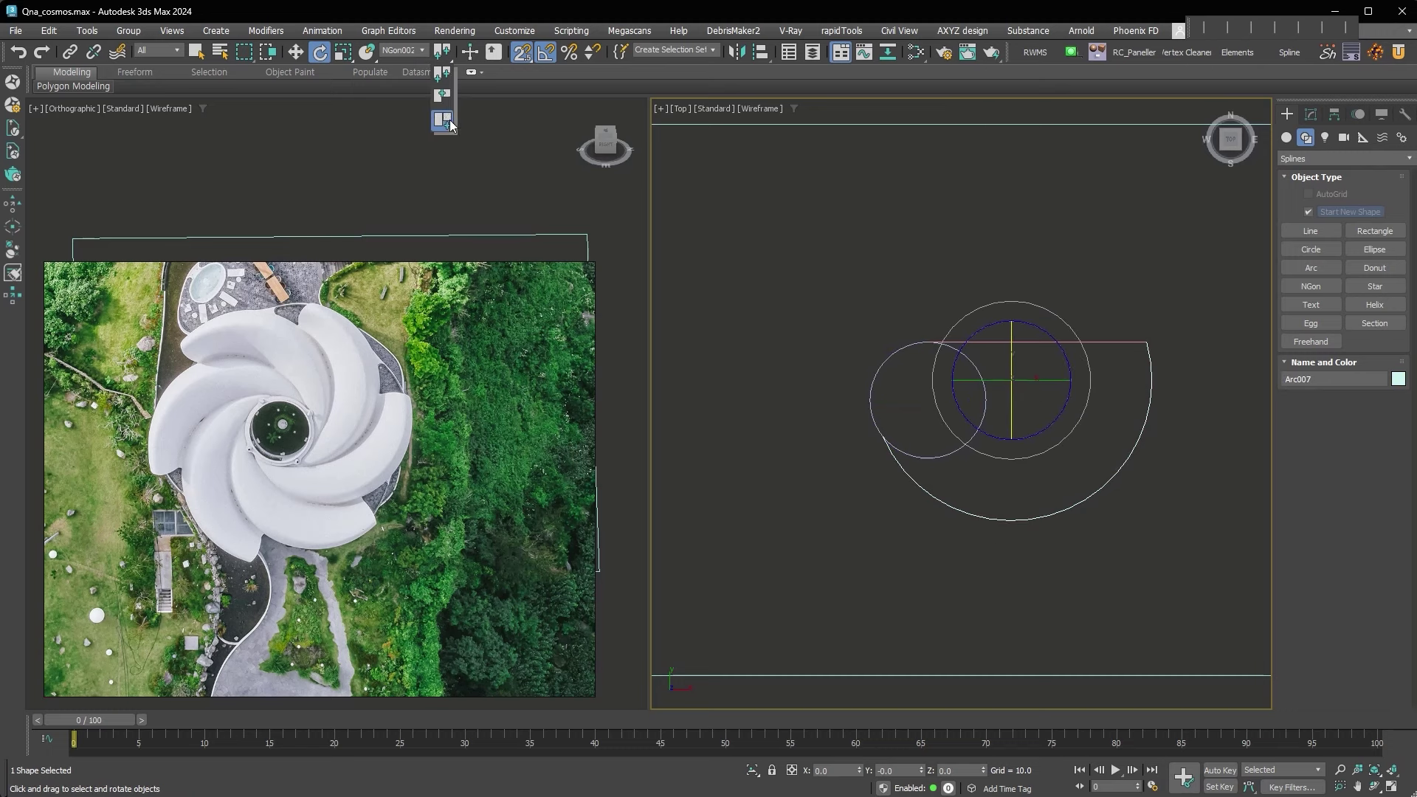
pyautogui.click(449, 120)
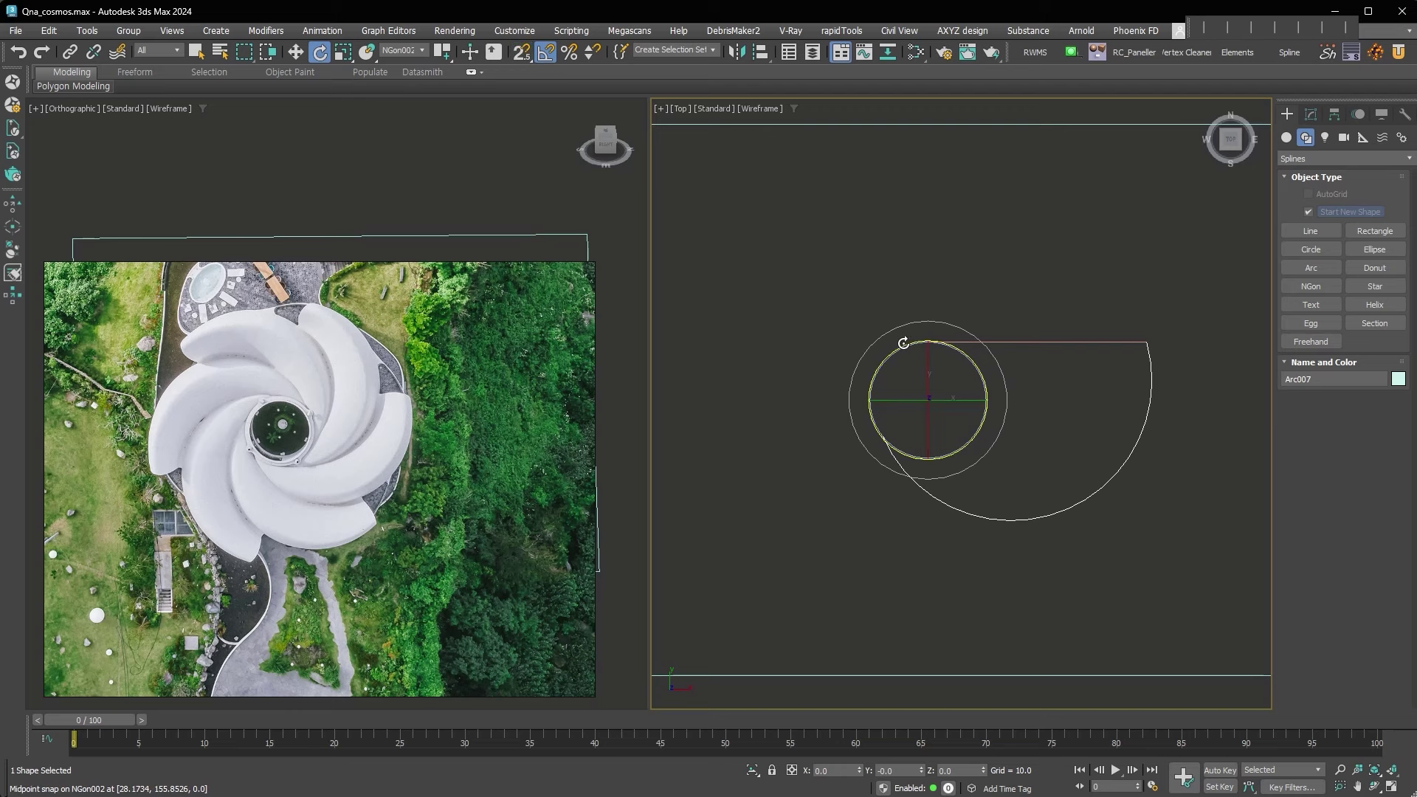
# Shift-rotate a 60° copy of the arc, Arc008, around the hub centre.
pyautogui.keyDown('shift'); pyautogui.moveTo(904, 343); pyautogui.dragTo(860, 356); pyautogui.keyUp('shift')
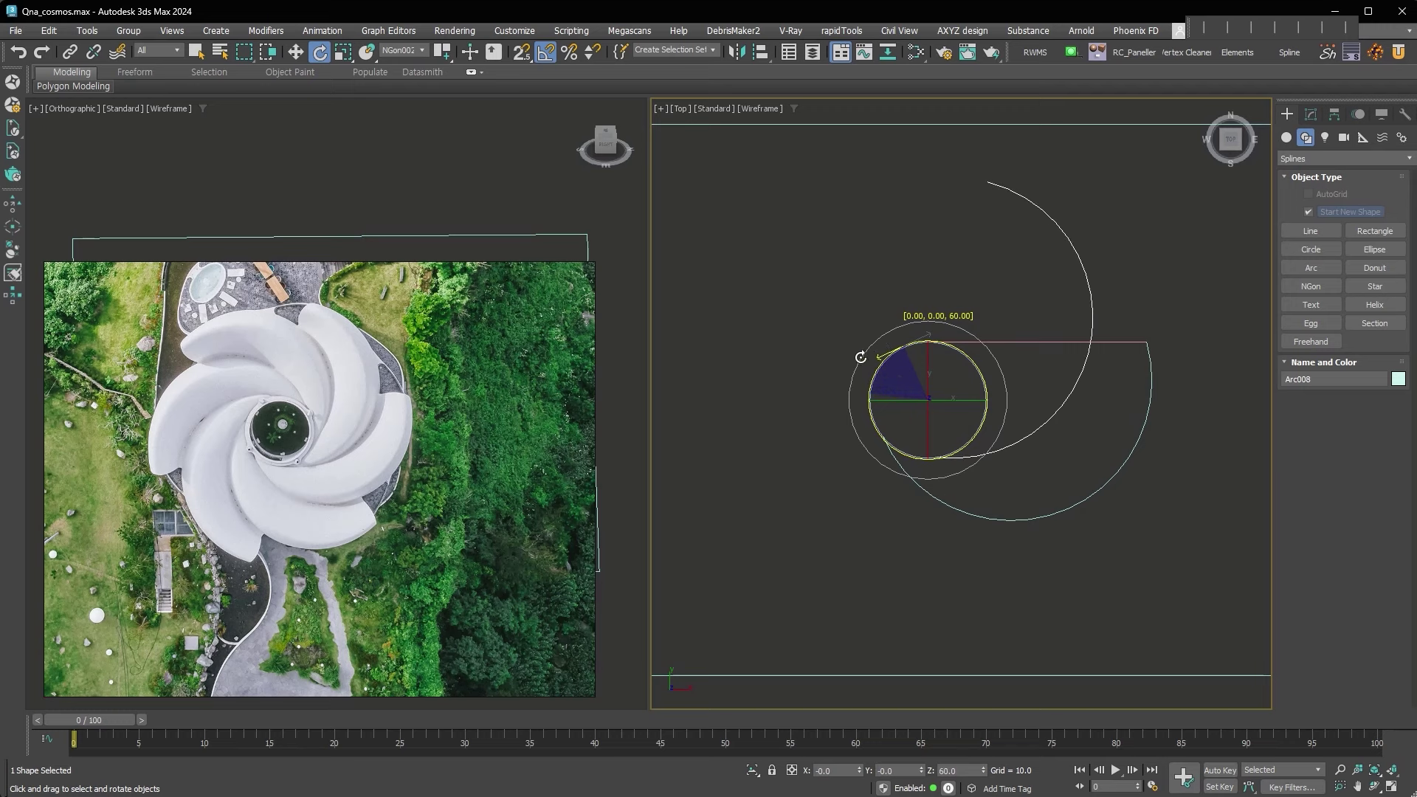
pyautogui.keyDown('shift'); pyautogui.moveTo(860, 357); pyautogui.dragTo(859, 357); pyautogui.keyUp('shift')
pyautogui.click(711, 472)
pyautogui.click(1119, 574)
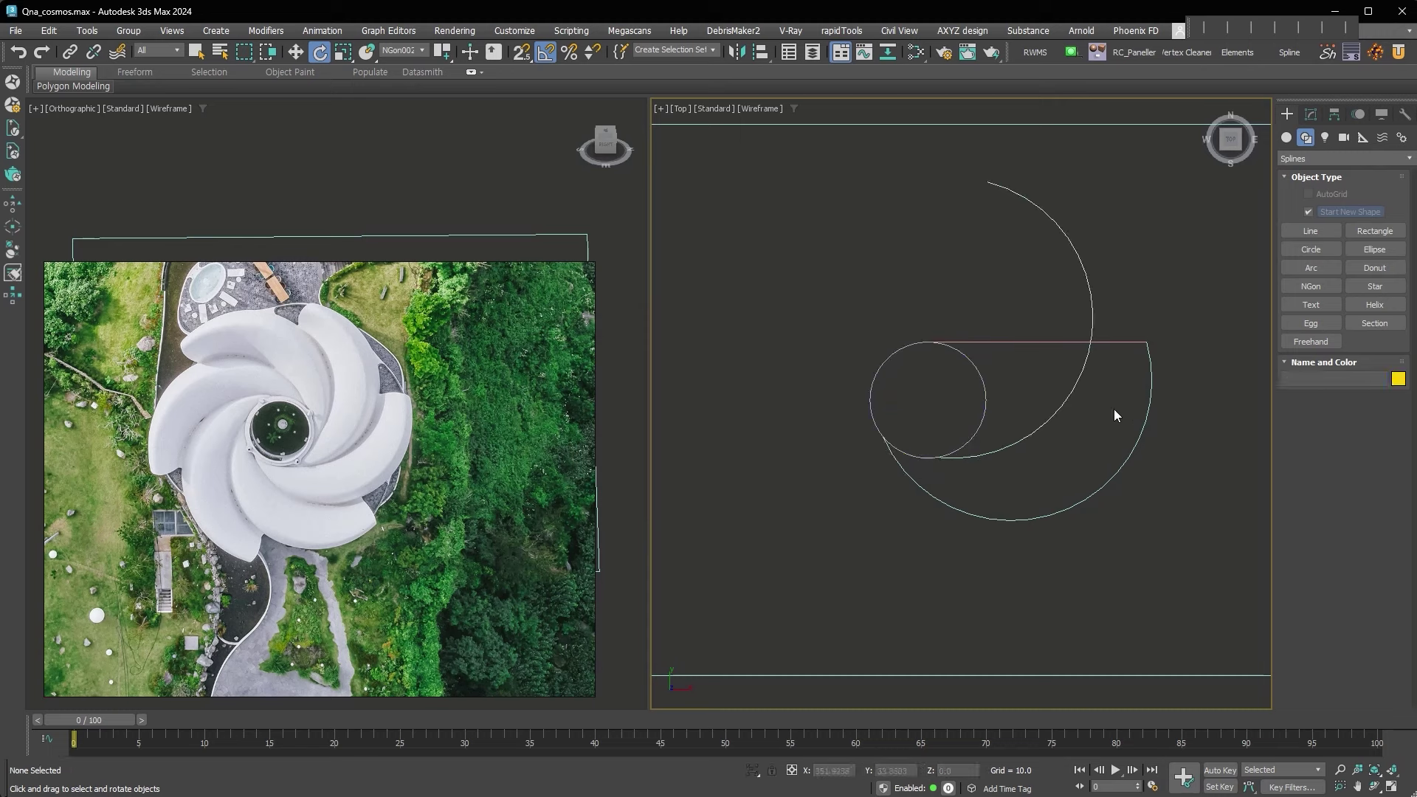
pyautogui.moveTo(1084, 323); pyautogui.dragTo(1099, 326)
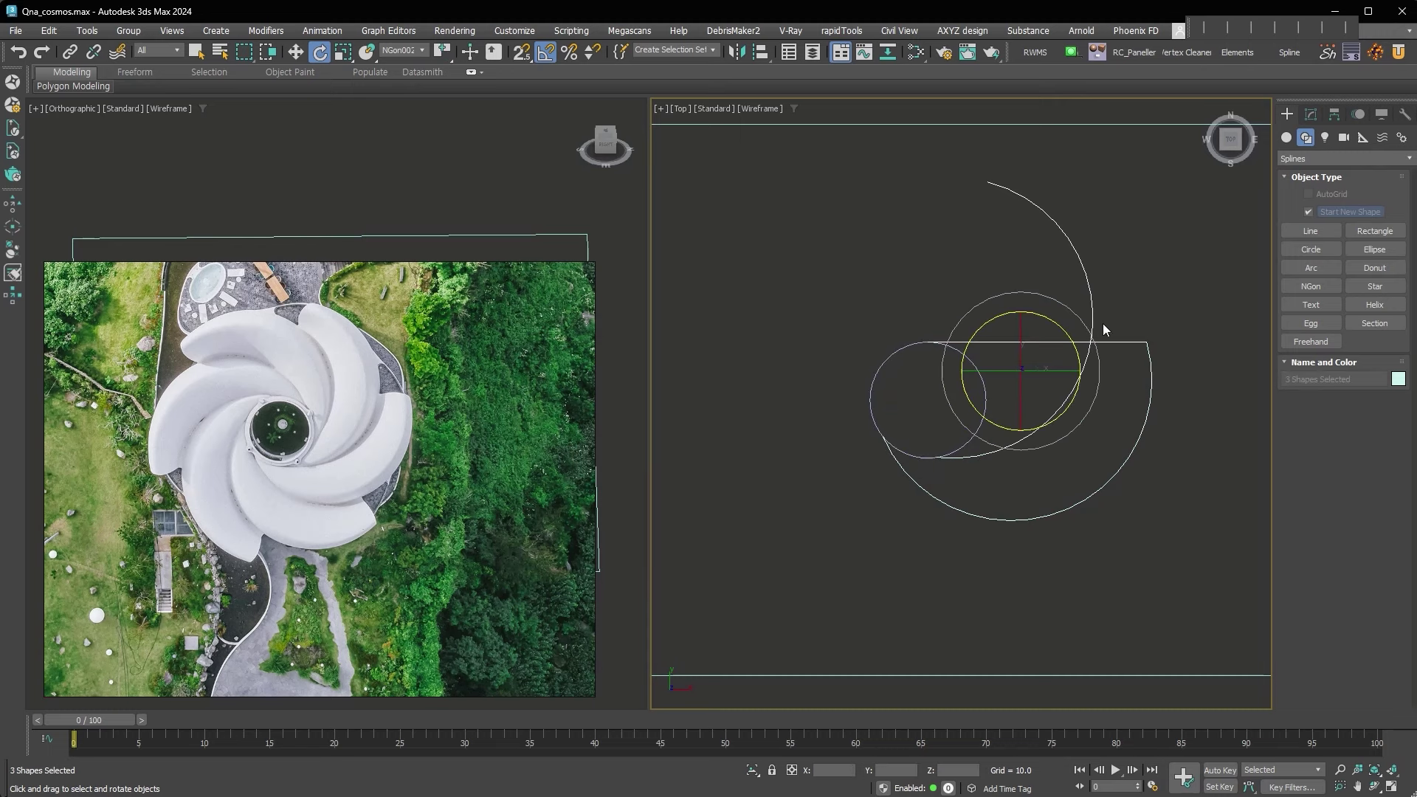
# Attach the line and arc copy to Arc007 and enter Spline sub-object level.
pyautogui.hotkey('ctrl', 'z')
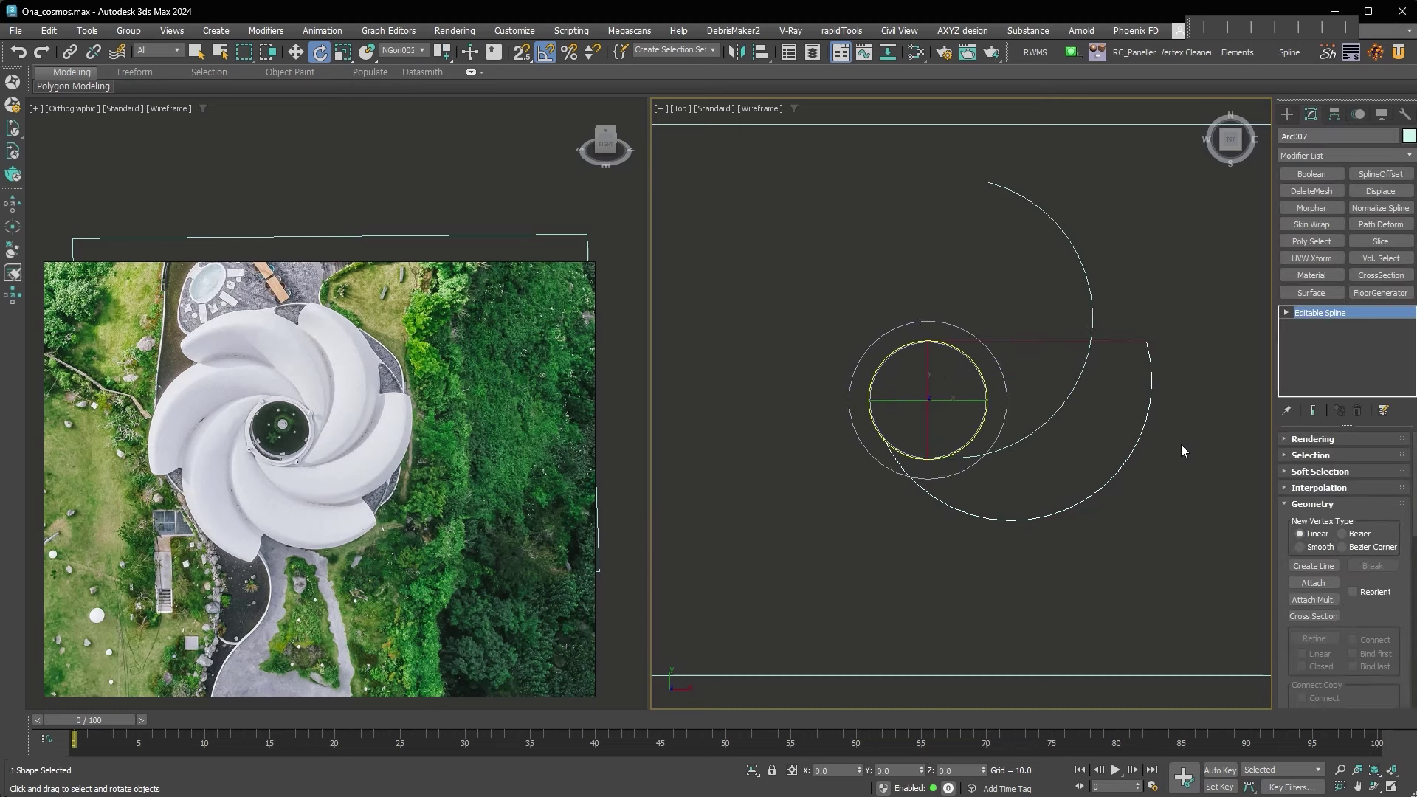
pyautogui.click(1313, 583)
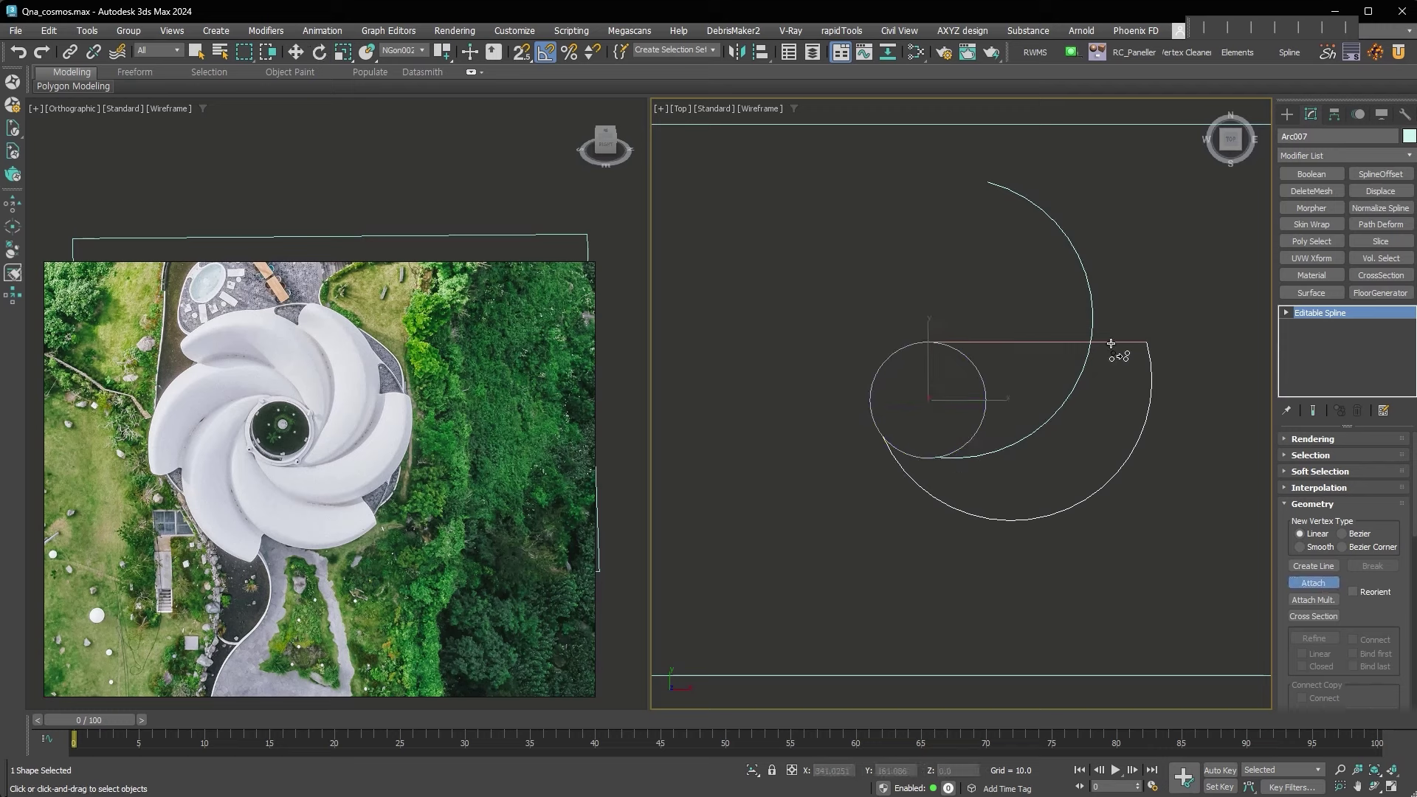
pyautogui.press('w')
pyautogui.click(1286, 313)
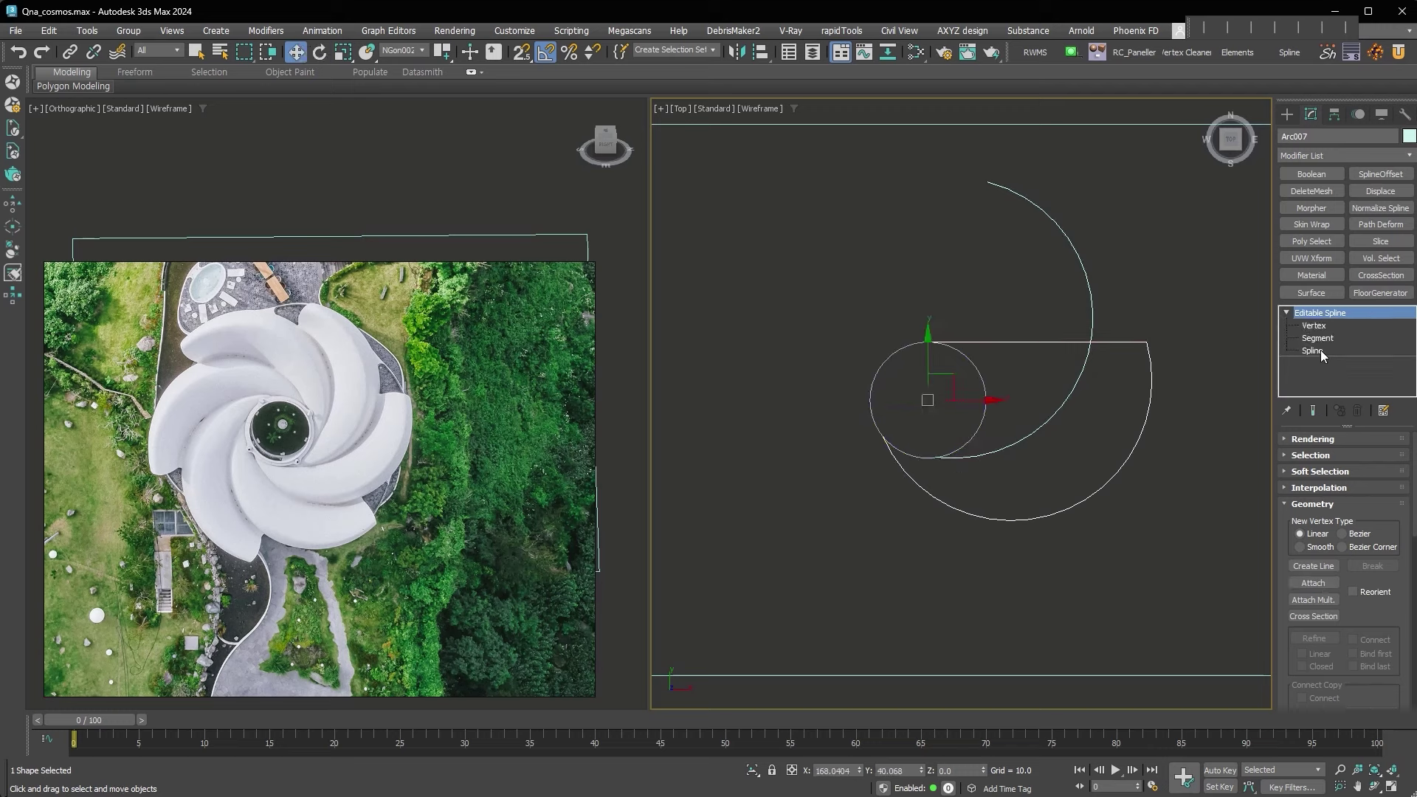
pyautogui.click(1312, 350)
pyautogui.scroll(-3, 1321, 484)
pyautogui.scroll(-3, 1322, 484)
# Trim the overlapping arc and line into an open crescent outline and add Normalize Spline.
pyautogui.click(1312, 554)
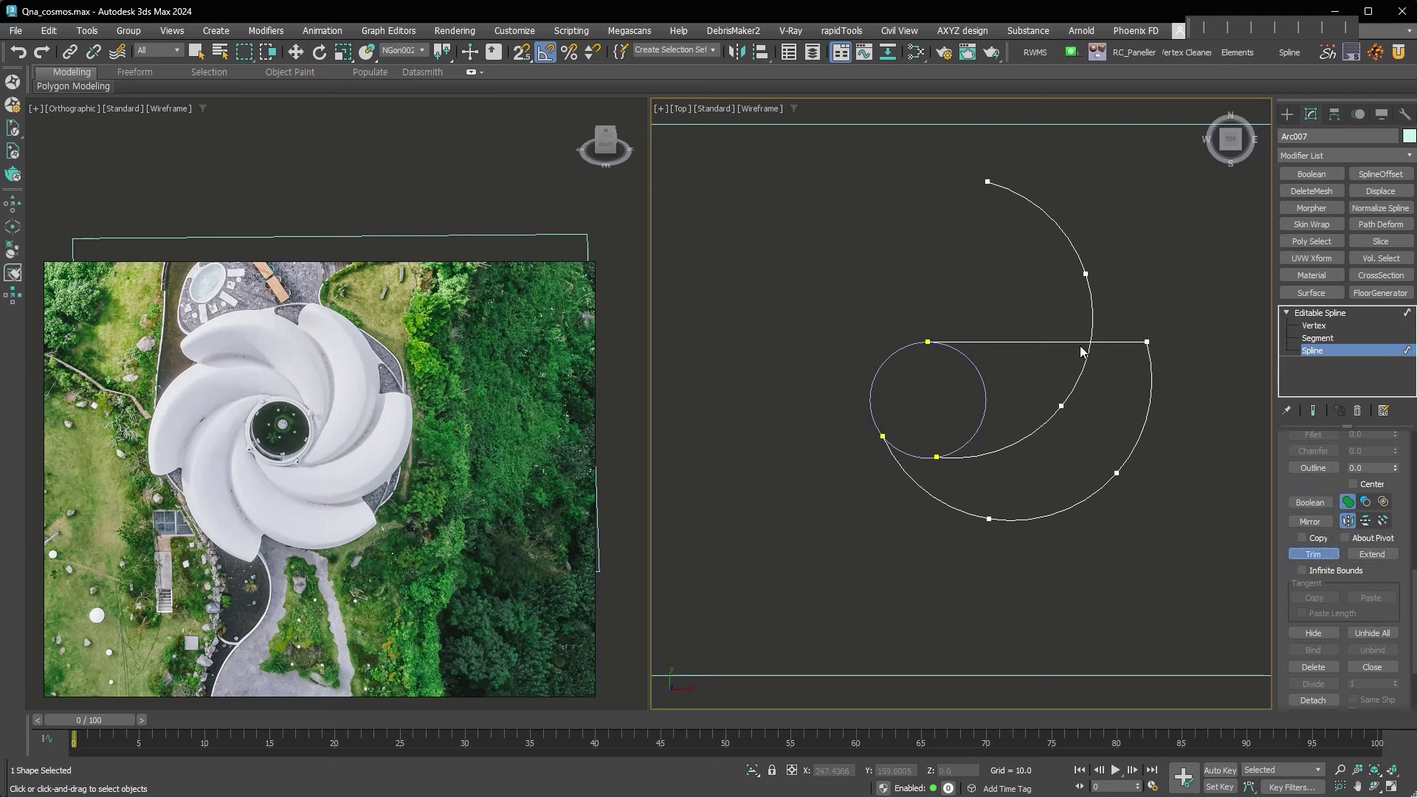
pyautogui.click(1092, 318)
pyautogui.click(1078, 342)
pyautogui.rightClick(1113, 381)
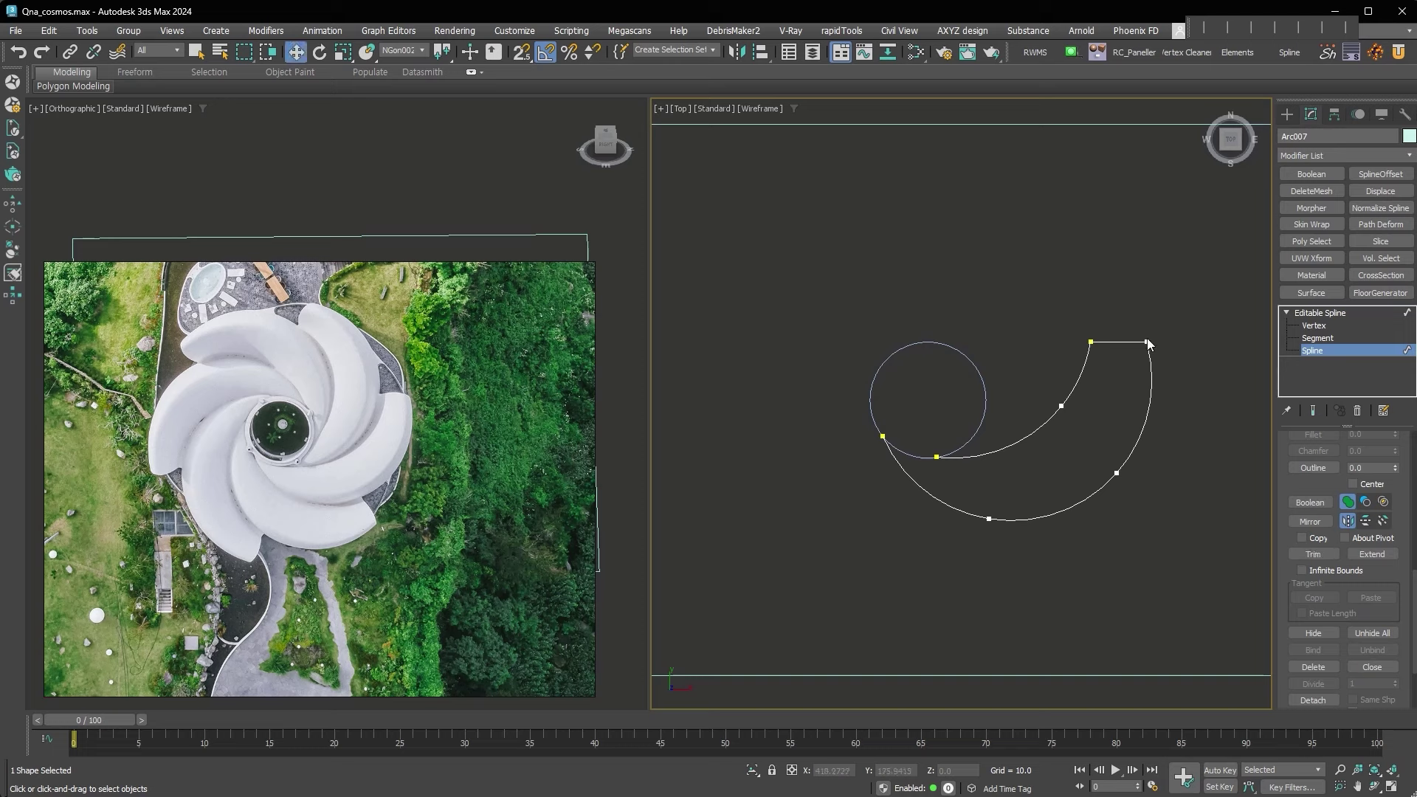
pyautogui.rightClick(1112, 378)
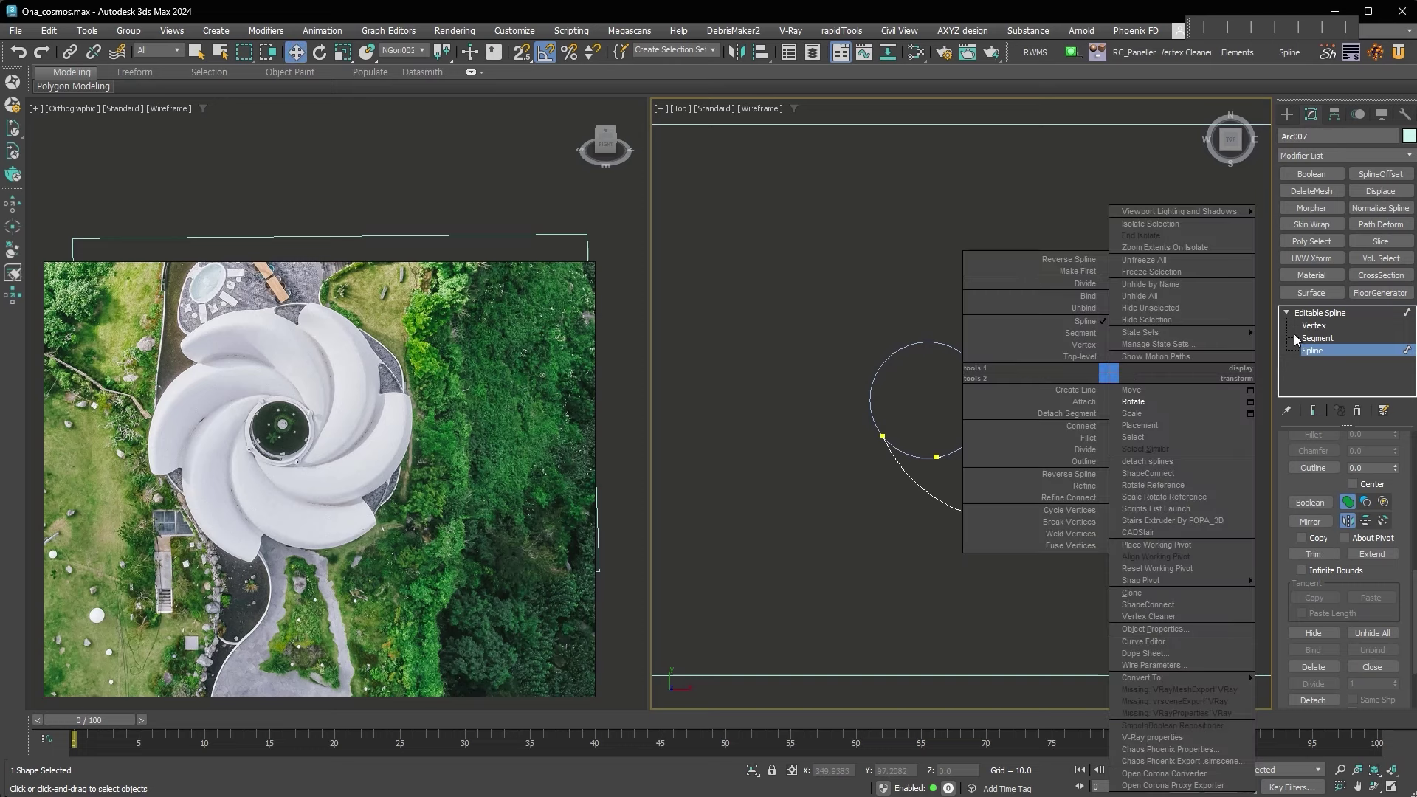
pyautogui.click(1180, 343)
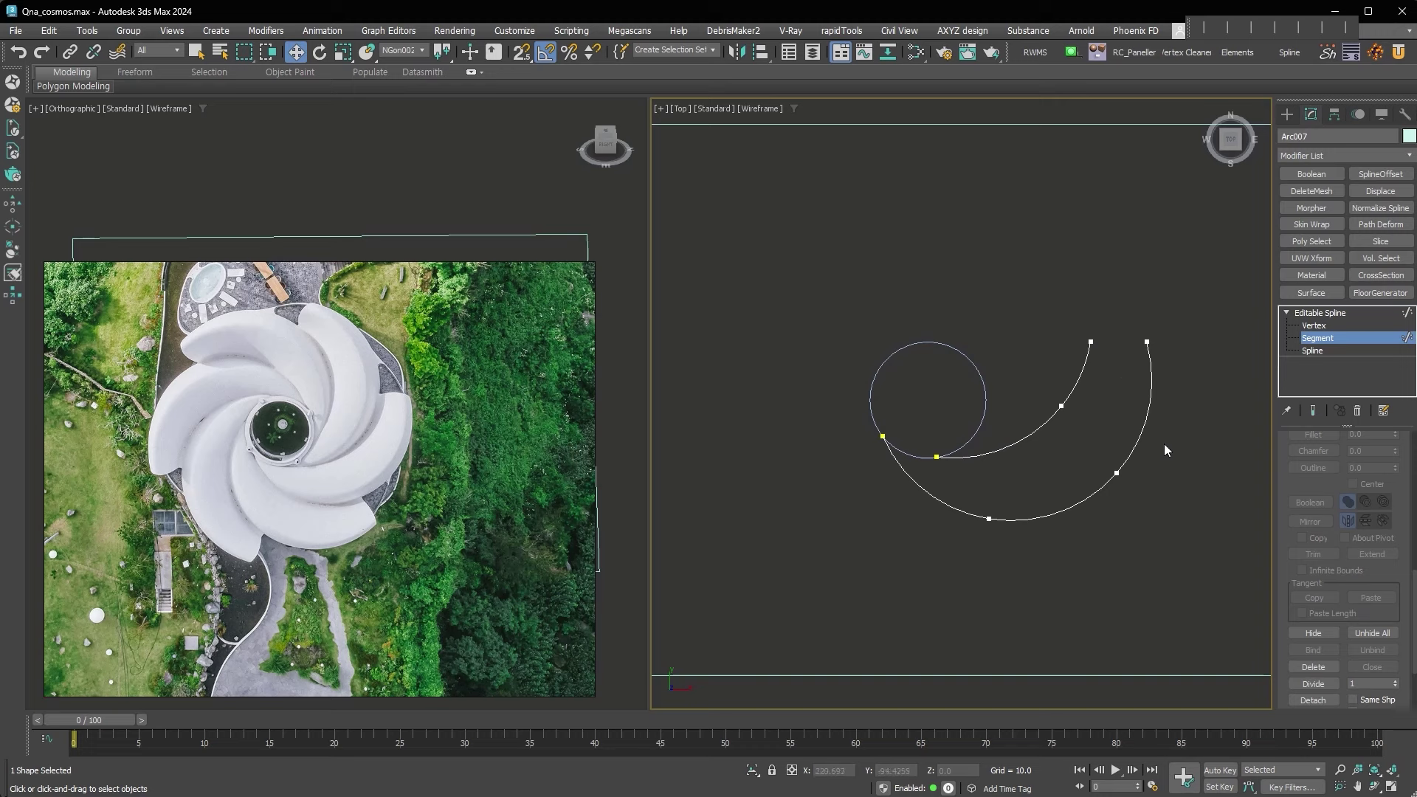
pyautogui.click(1318, 339)
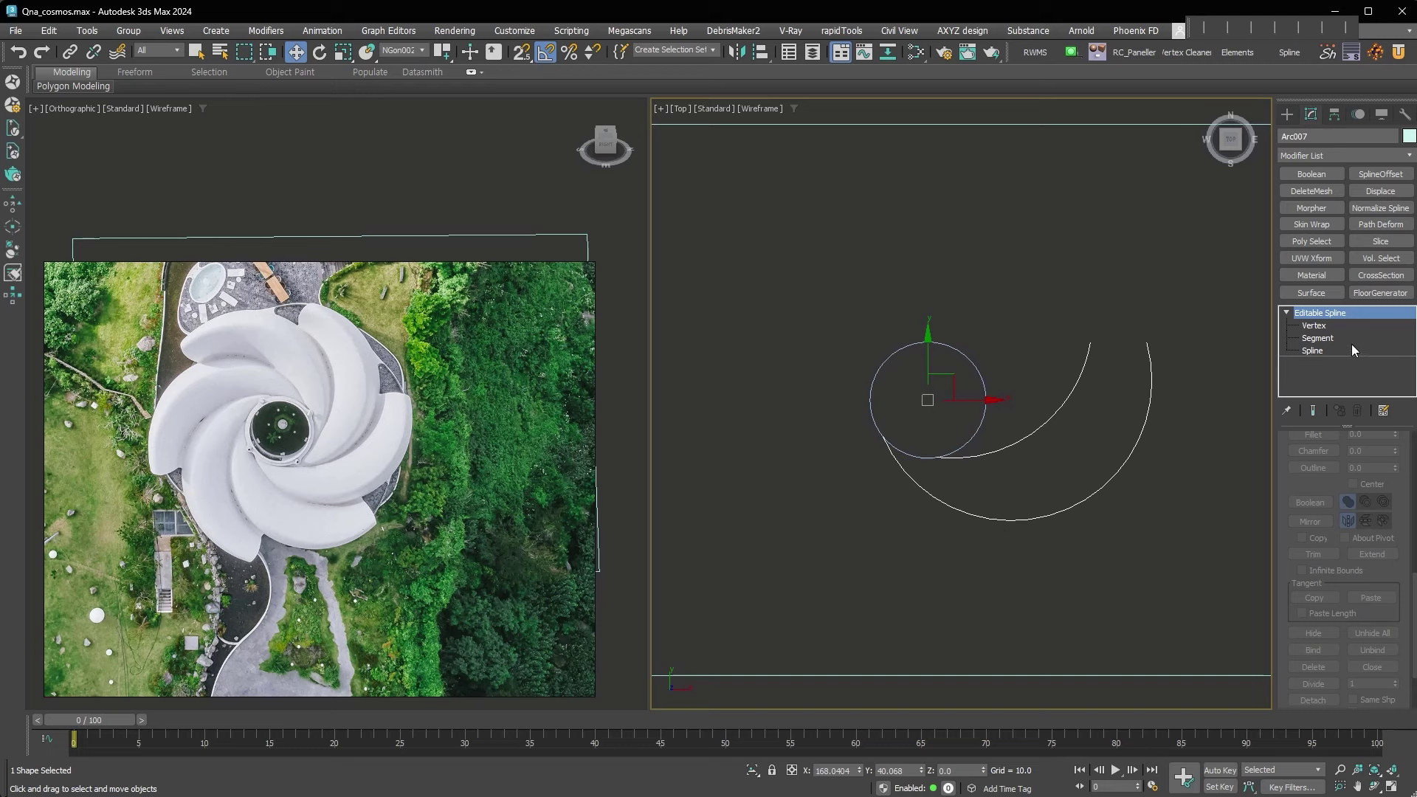
pyautogui.click(1380, 208)
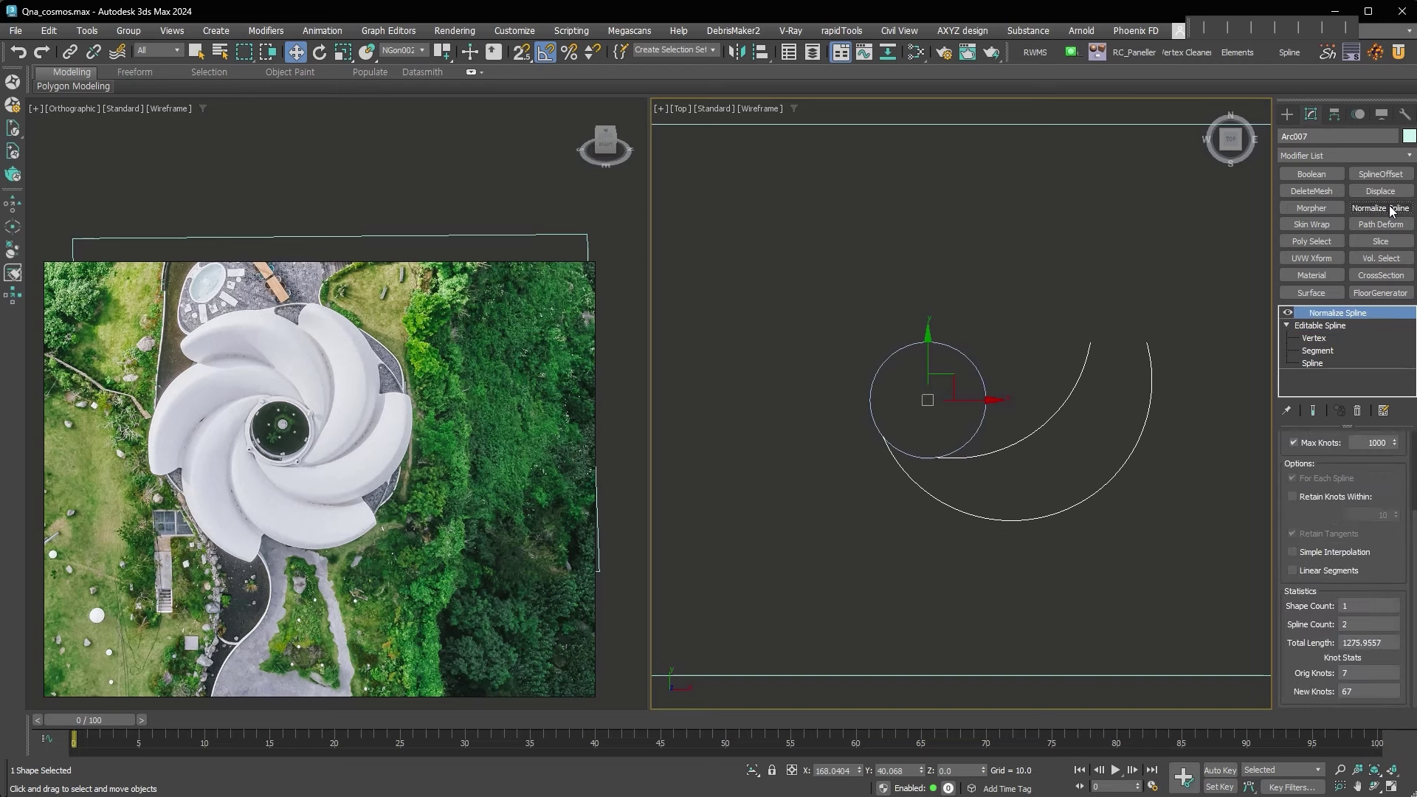
# Set Normalize Spline to normalize by Knot Count with 7 knots per petal curve.
pyautogui.click(1314, 337)
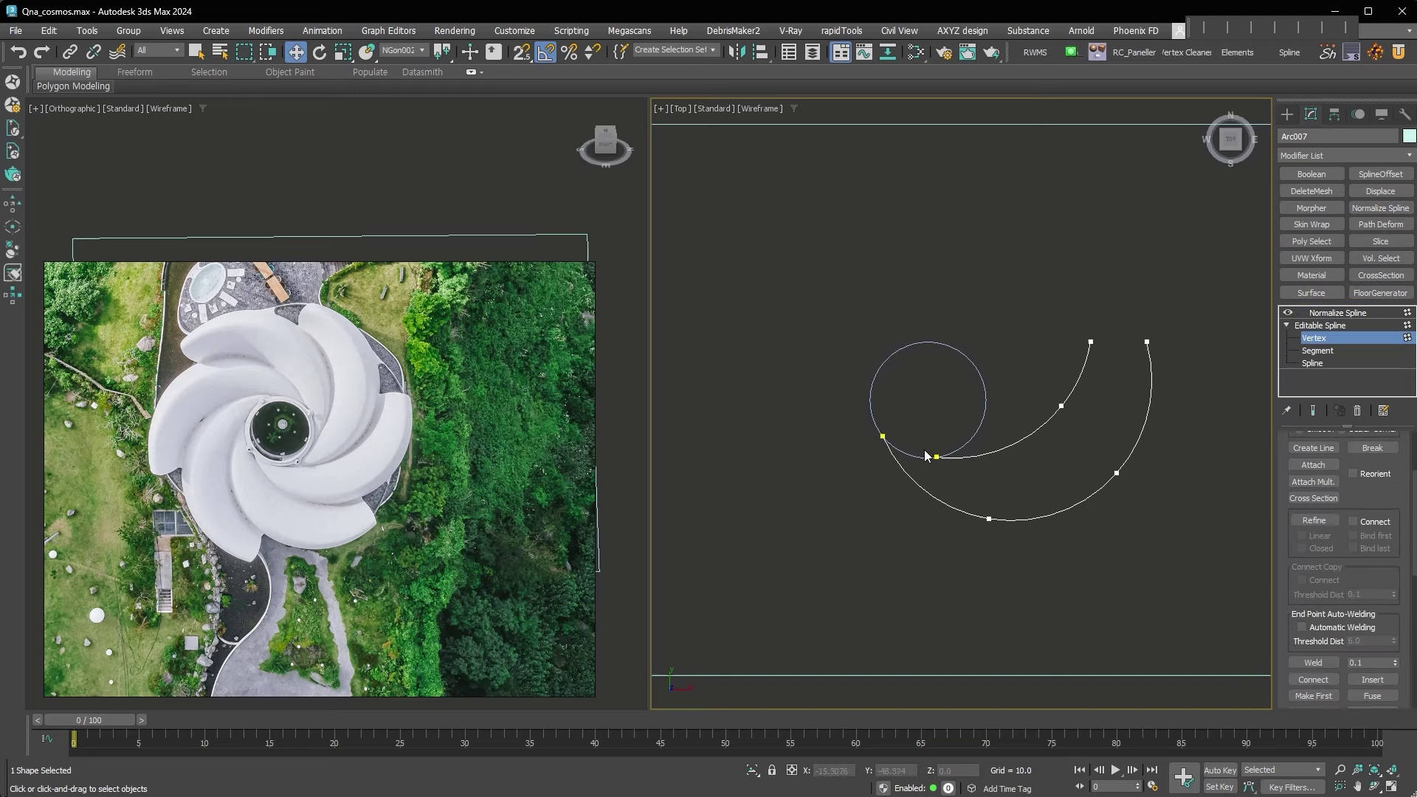
pyautogui.click(1366, 315)
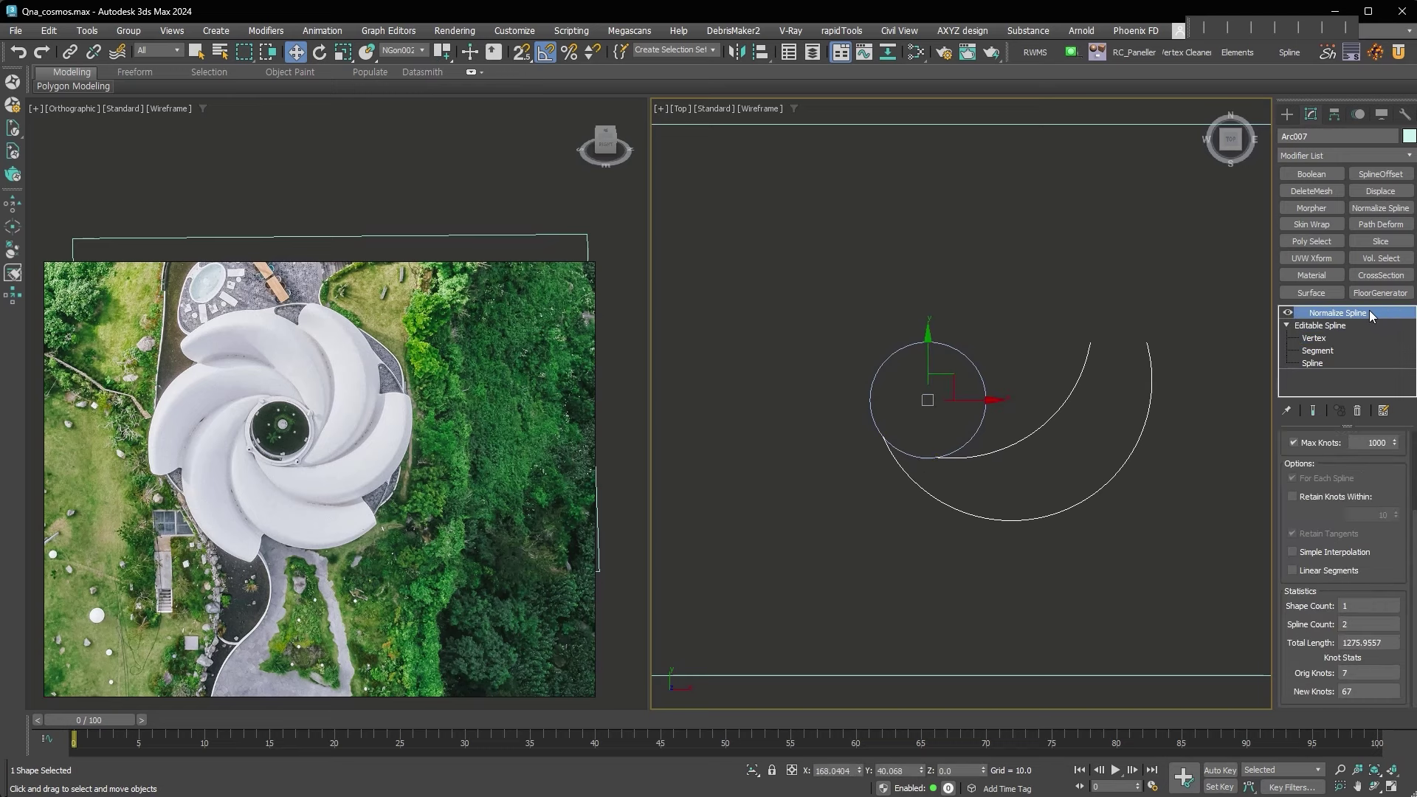
pyautogui.scroll(3, 1340, 480)
pyautogui.click(1287, 454)
pyautogui.click(1293, 503)
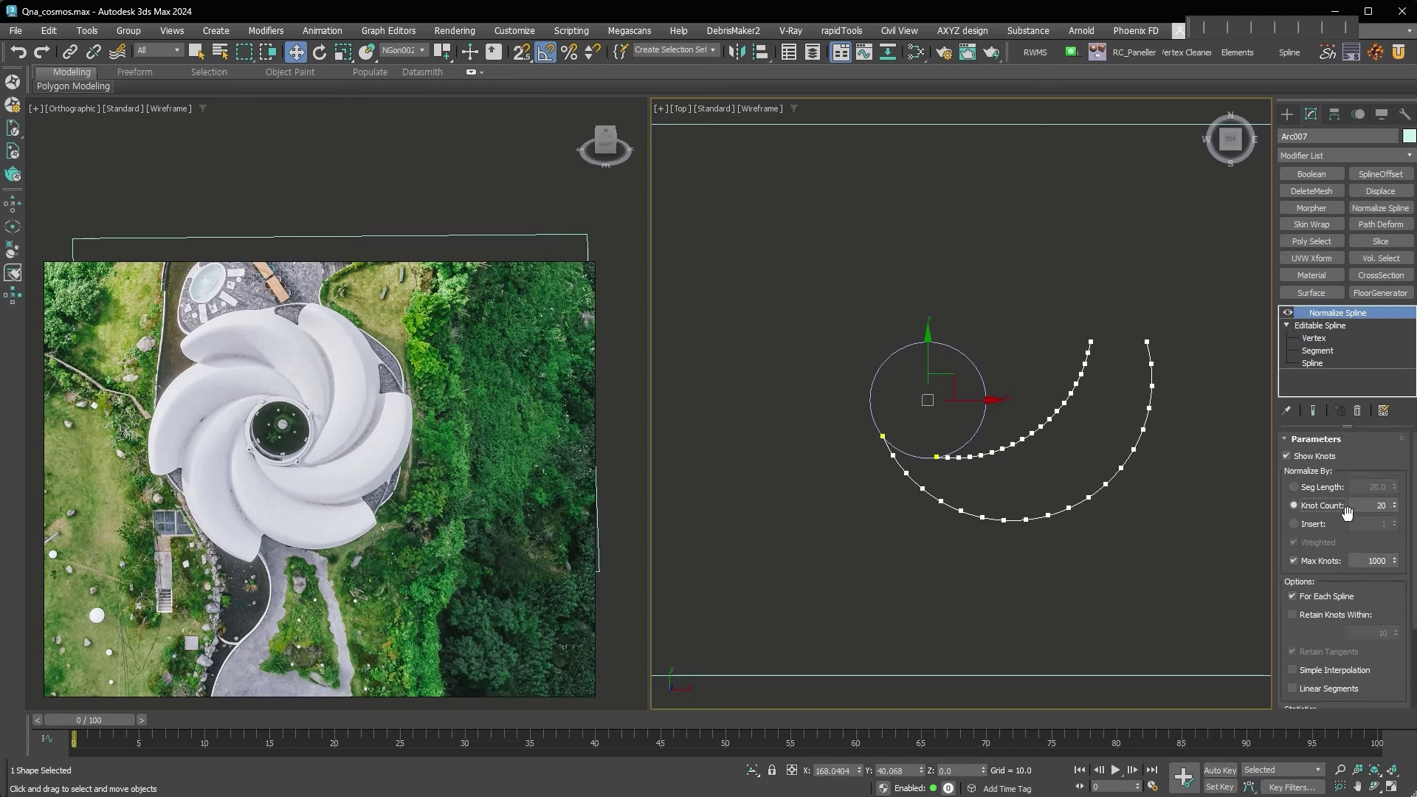
pyautogui.doubleClick(1381, 505)
pyautogui.write('7')
pyautogui.press('Return')
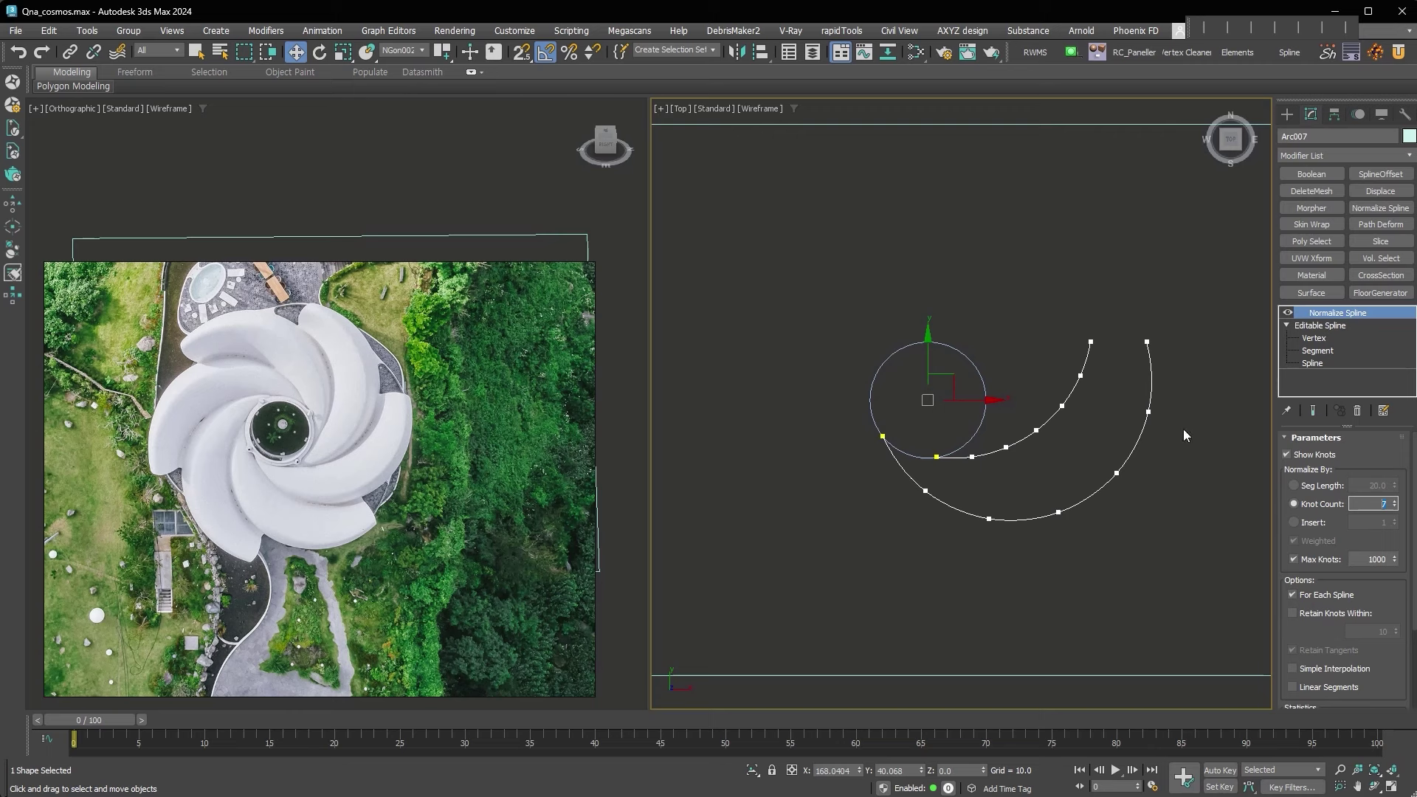
pyautogui.click(1384, 505)
# Add CrossSection and Surface modifiers to skin the petal, viewed shaded.
pyautogui.click(1380, 275)
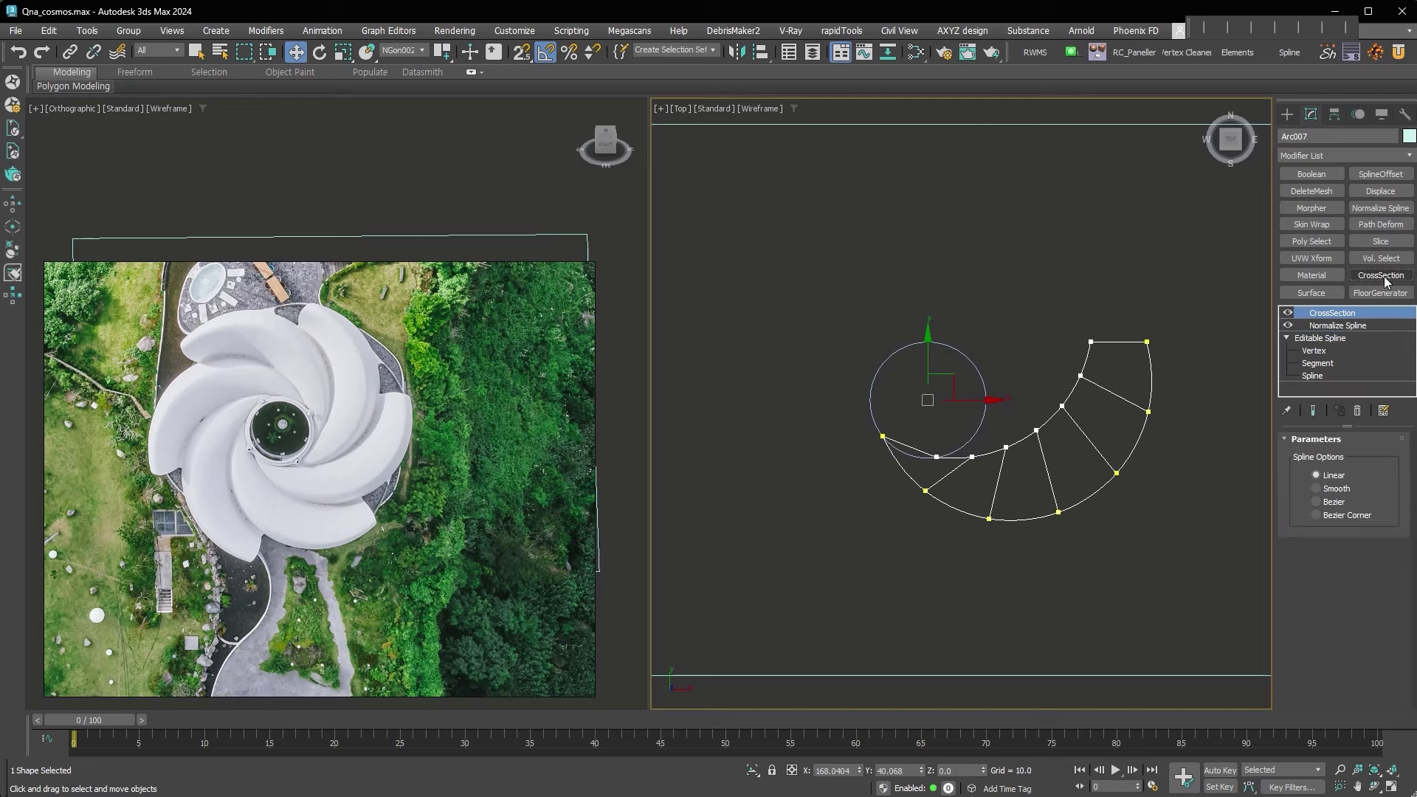
pyautogui.click(1313, 293)
pyautogui.scroll(2, 1111, 476)
pyautogui.press('F3')
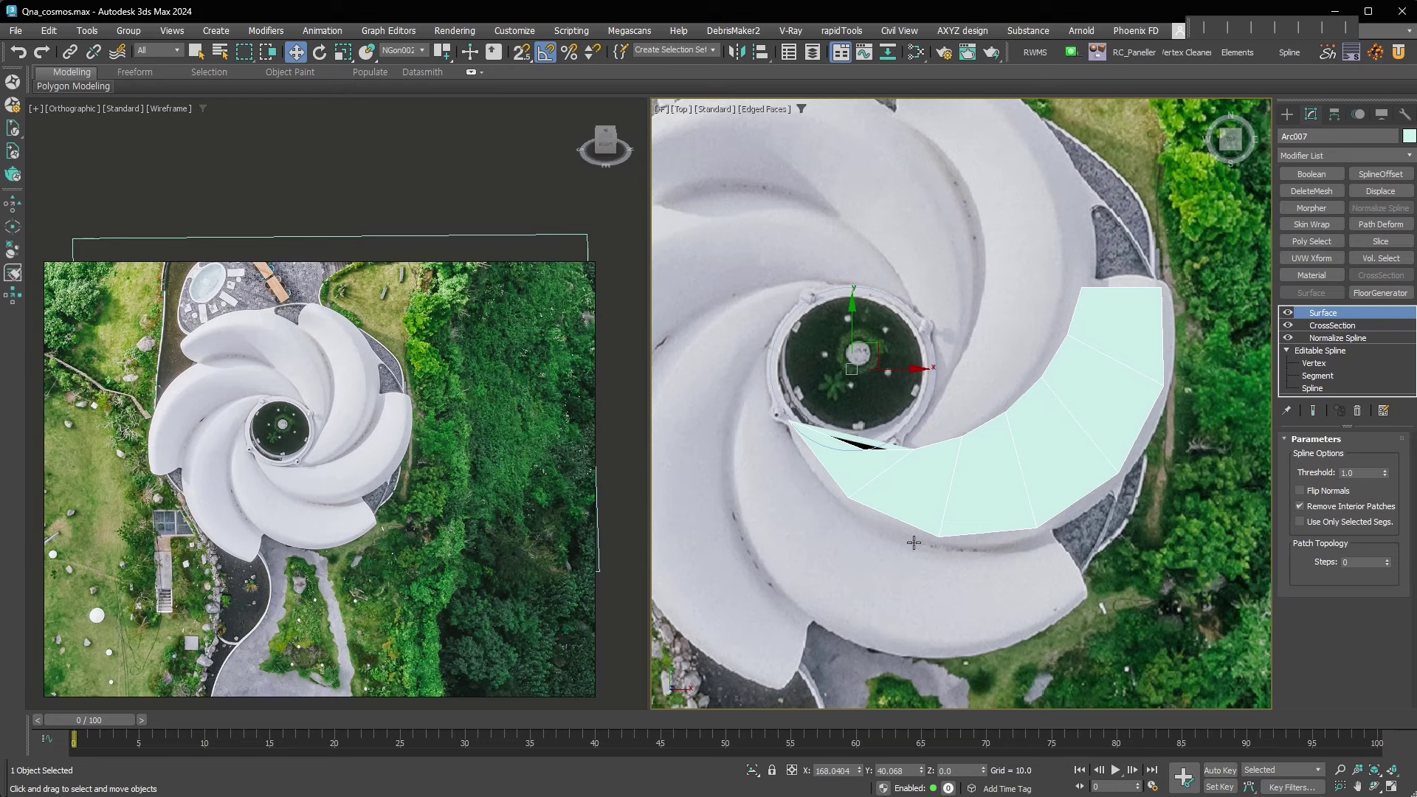
# Copy the petal as Arc008 and strip its modifiers to keep a spline-only outline.
pyautogui.press('F3')
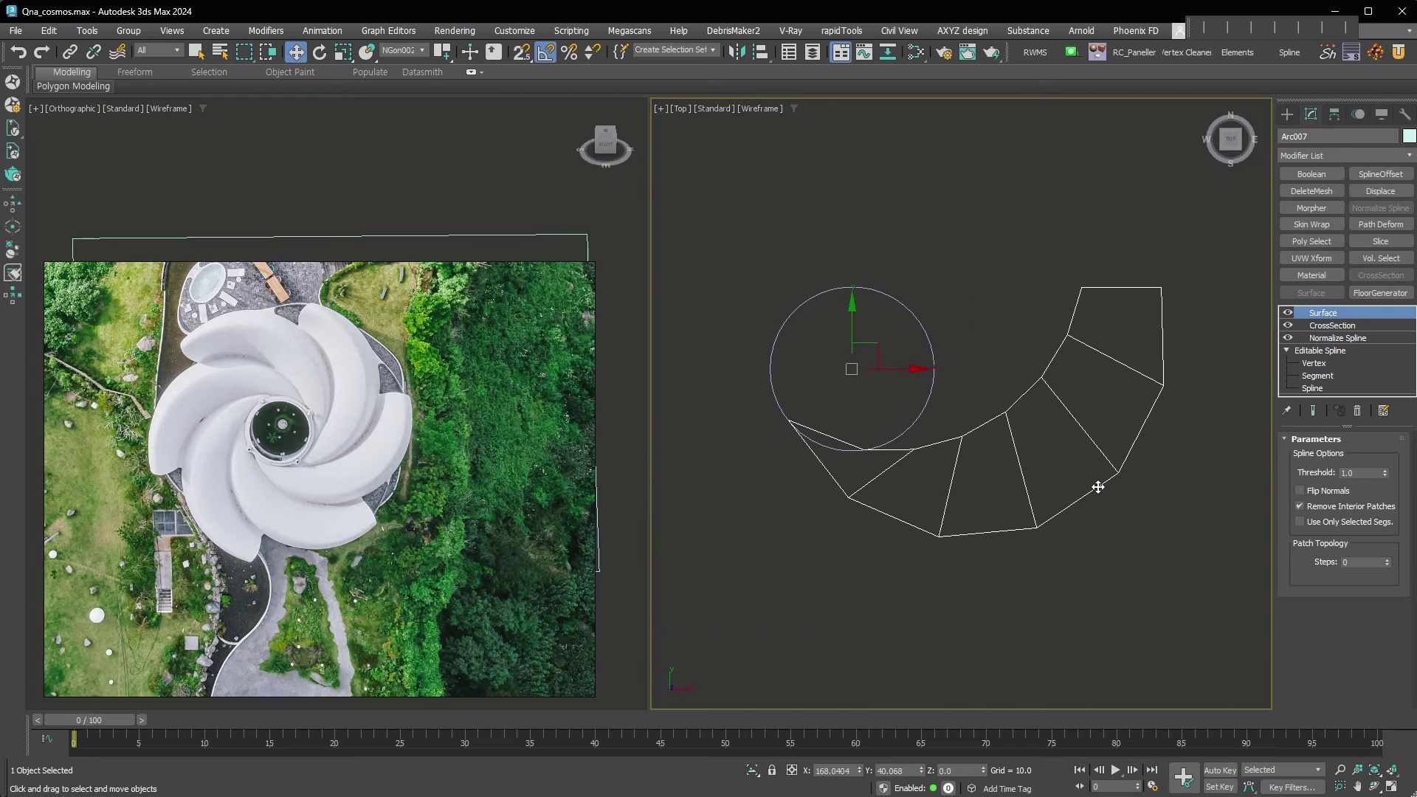
pyautogui.hotkey('ctrl', 'v')
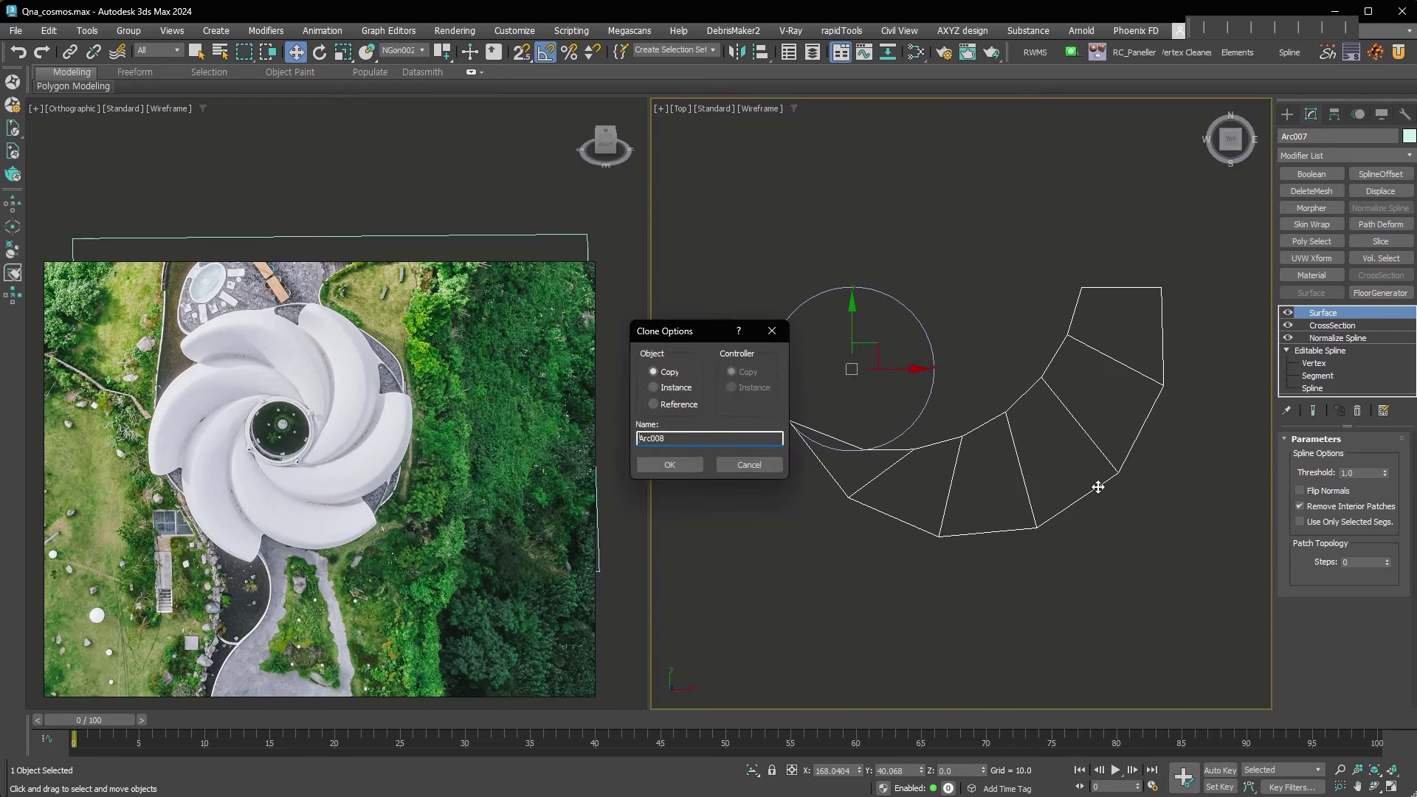
pyautogui.click(670, 466)
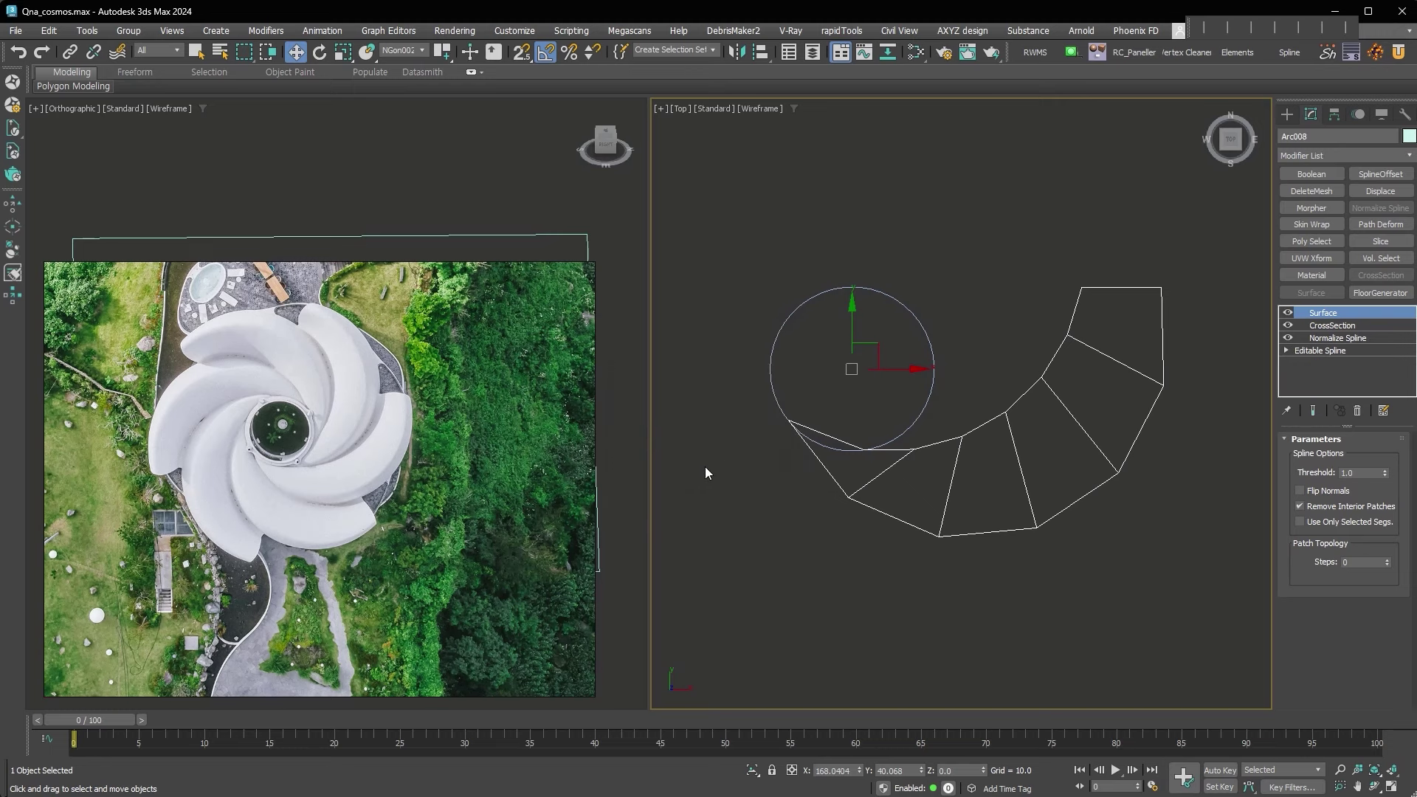
pyautogui.click(1358, 410)
pyautogui.click(1358, 411)
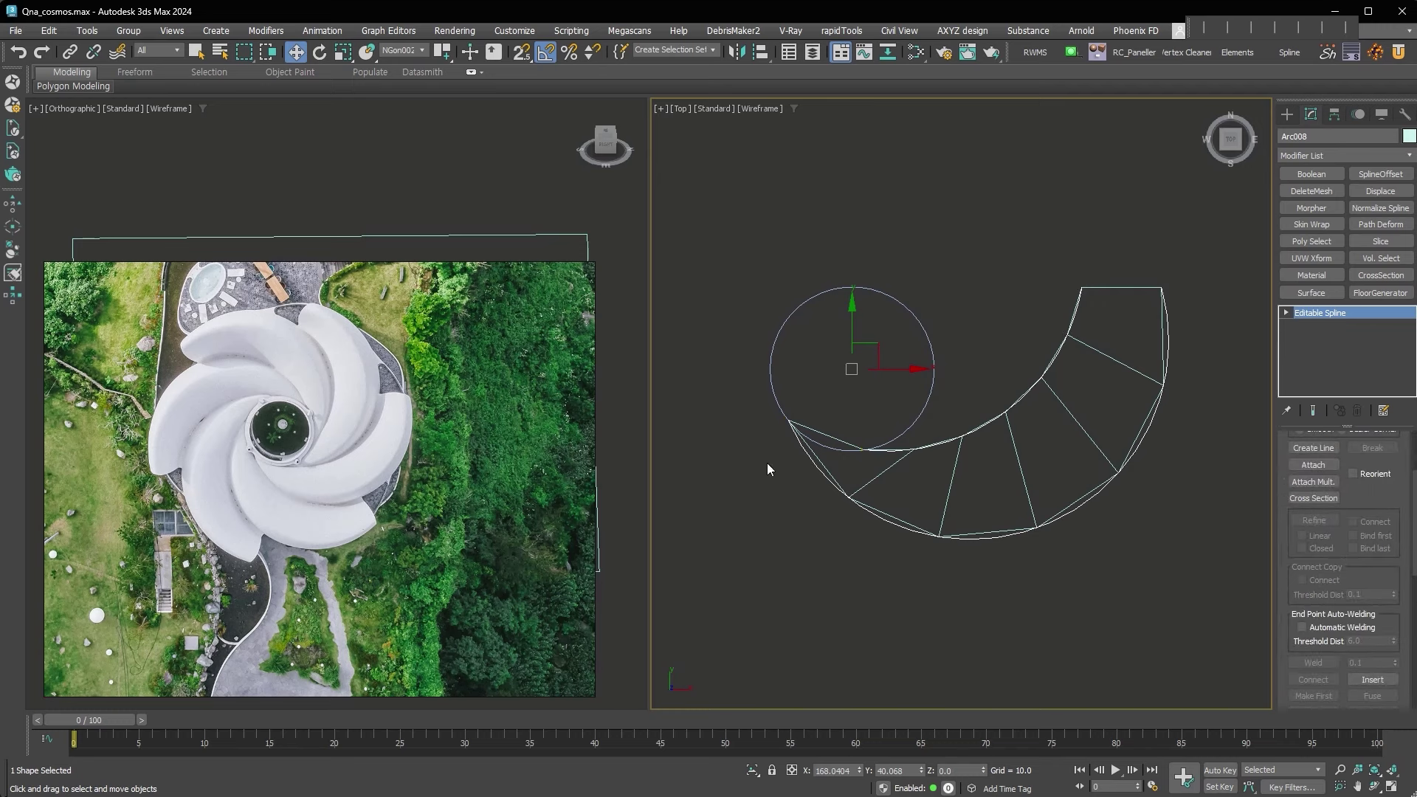
# Convert the surfaced petal Arc007 into an Editable Poly.
pyautogui.click(1086, 530)
pyautogui.click(1027, 477)
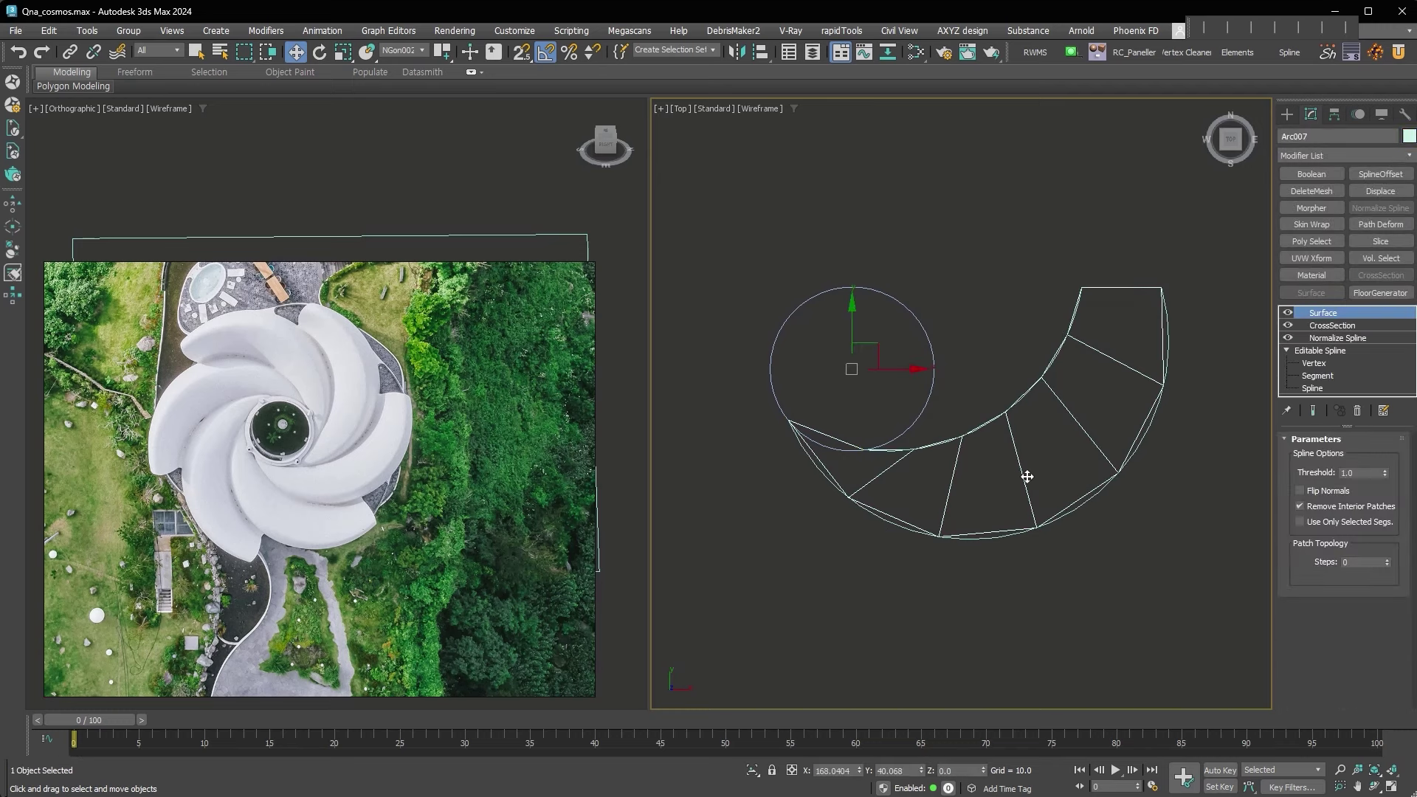
pyautogui.hotkey('ctrl', 'e')
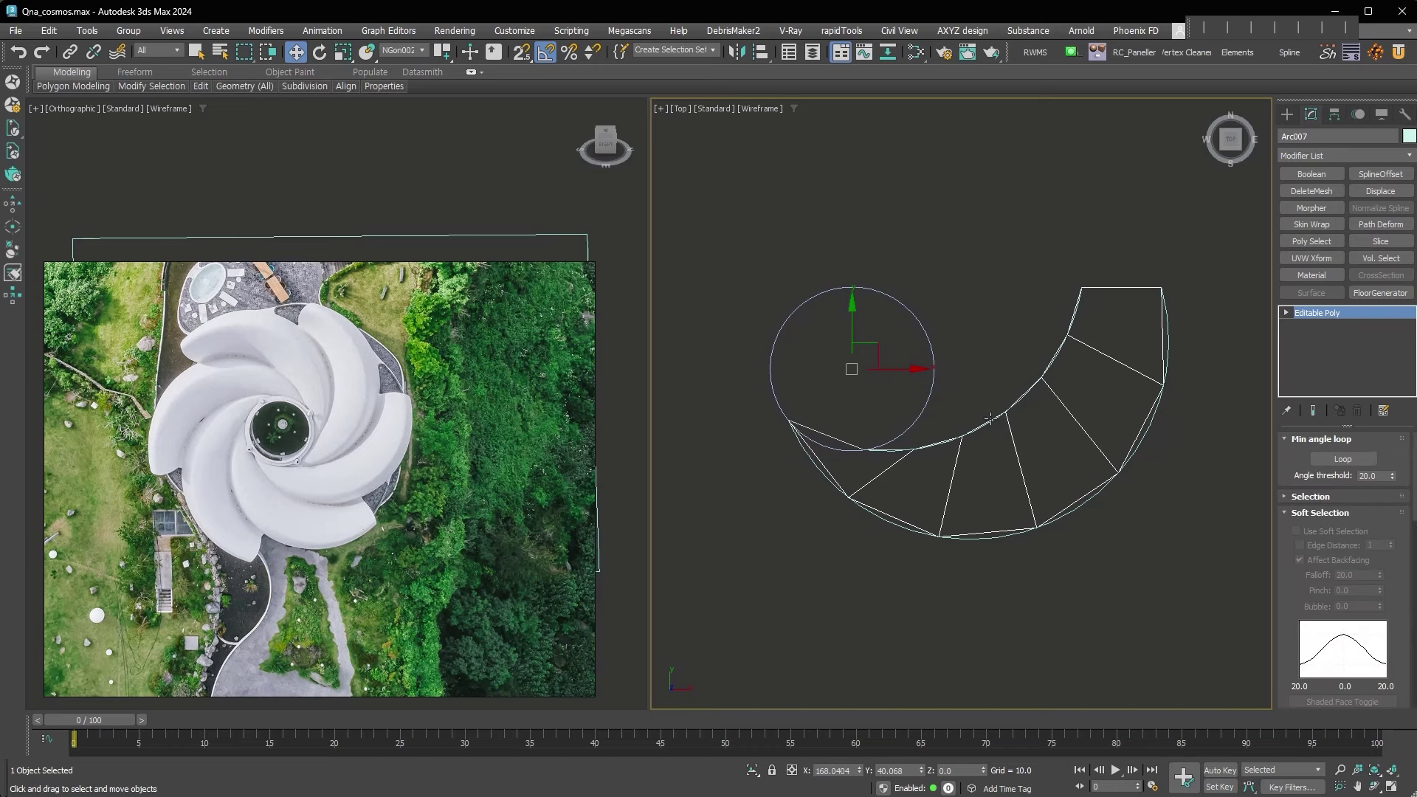
# Shift-rotate an instanced −60° copy of the petal, Arc009, around the centre.
pyautogui.press('e')
pyautogui.keyDown('shift'); pyautogui.moveTo(906, 391); pyautogui.dragTo(827, 419); pyautogui.keyUp('shift')
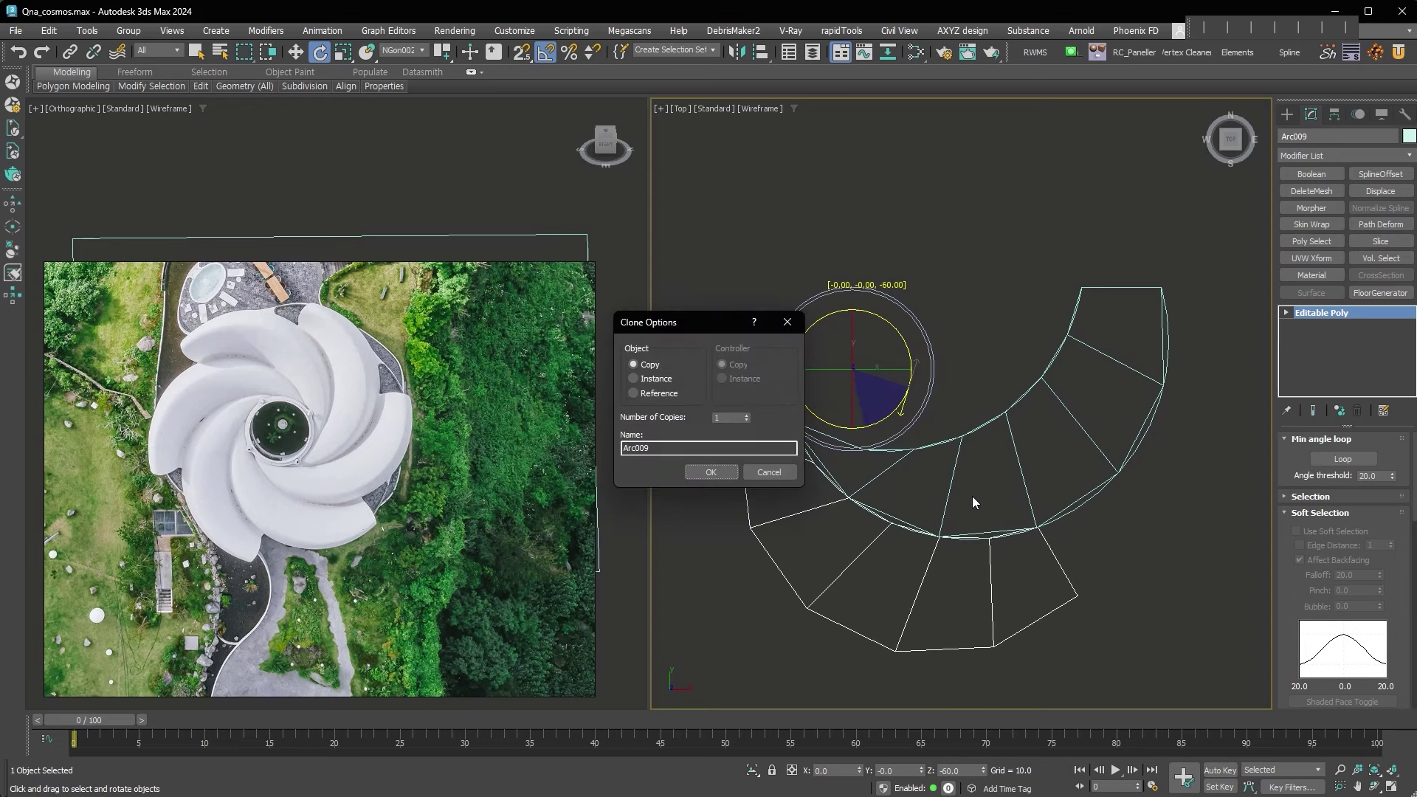
pyautogui.click(653, 380)
pyautogui.click(711, 472)
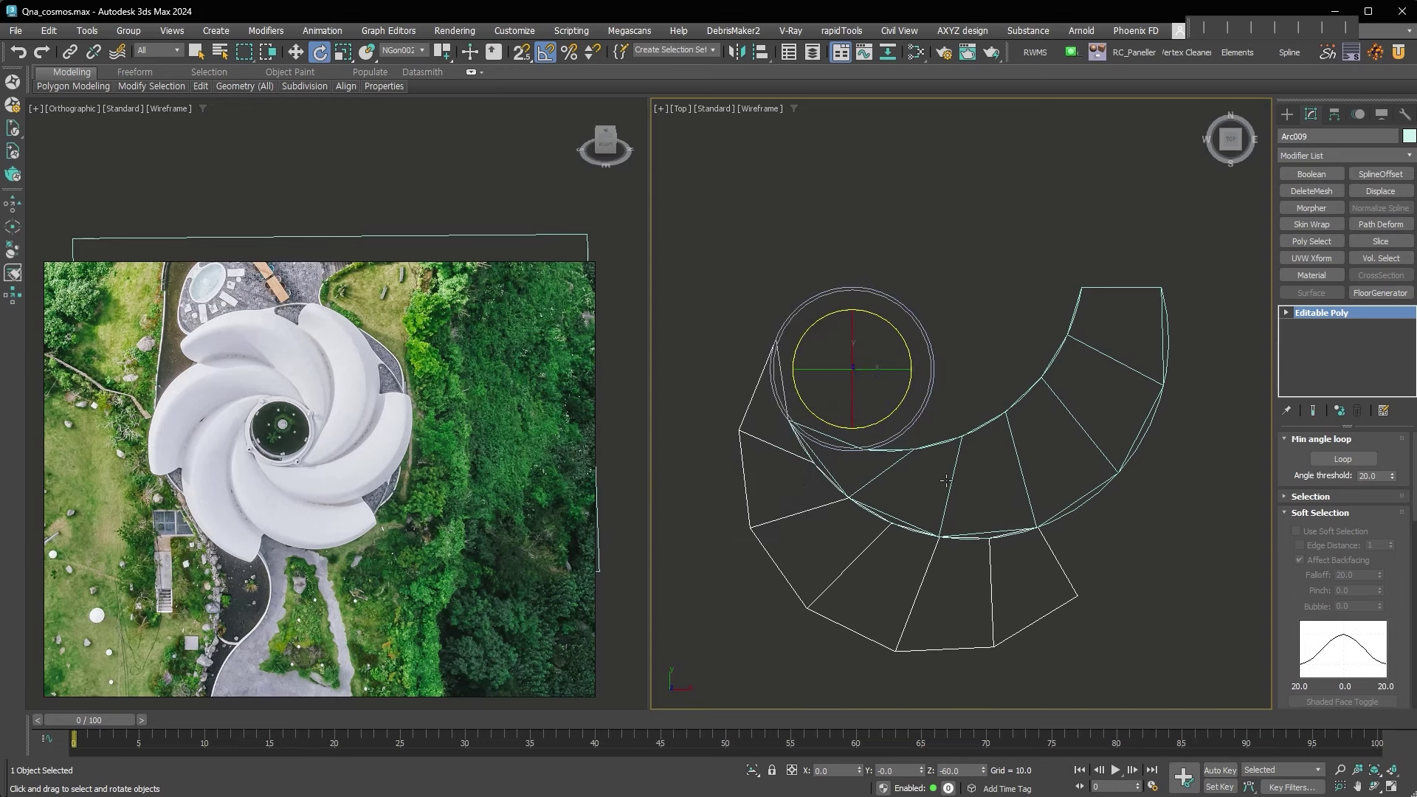
pyautogui.click(1055, 368)
# Hide the reference image plane in the shaded view.
pyautogui.press('F3')
pyautogui.rightClick(1045, 348)
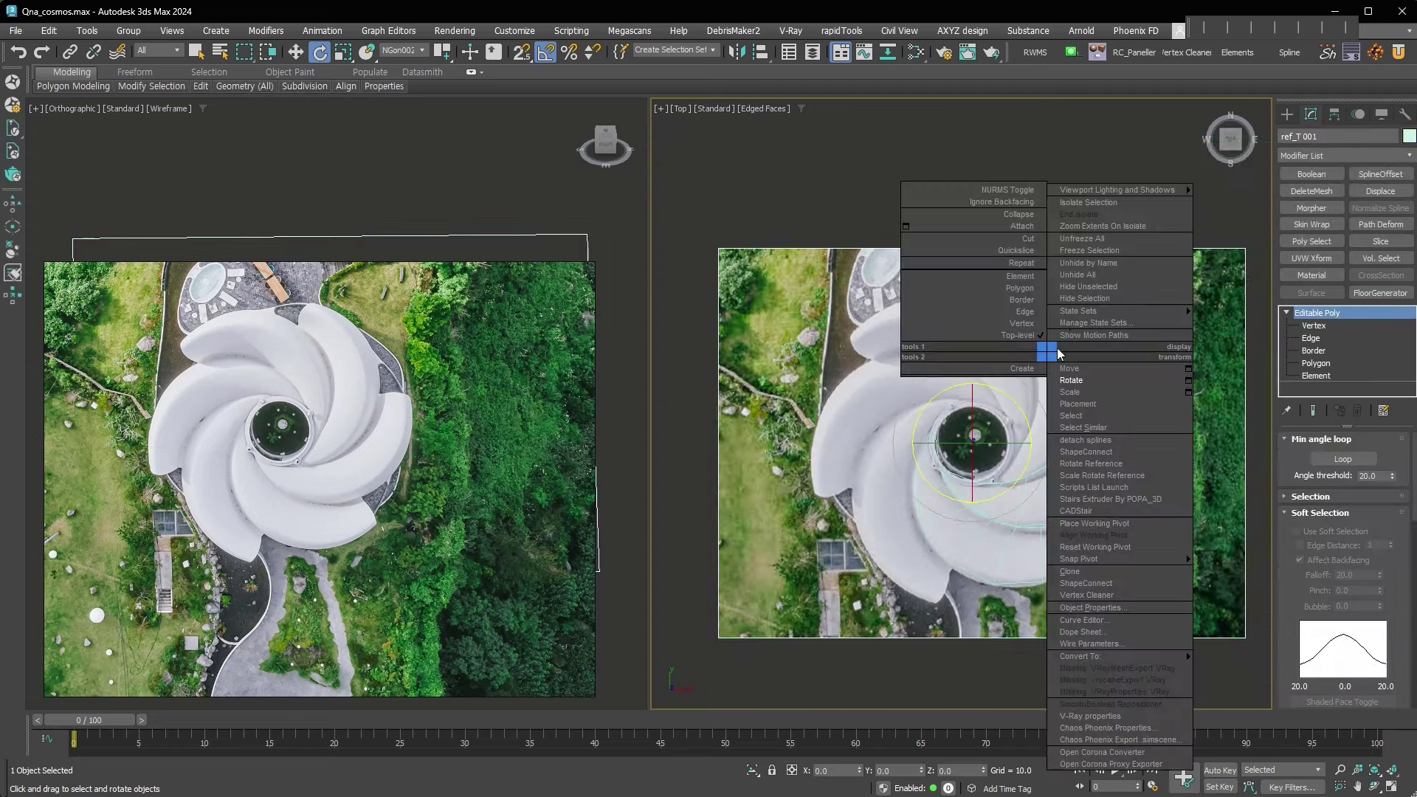
pyautogui.click(1077, 338)
pyautogui.scroll(4, 1015, 443)
pyautogui.scroll(-1, 1076, 442)
# Colour both petals grey-brown and insert an edge loop across the lower petal.
pyautogui.click(1076, 443)
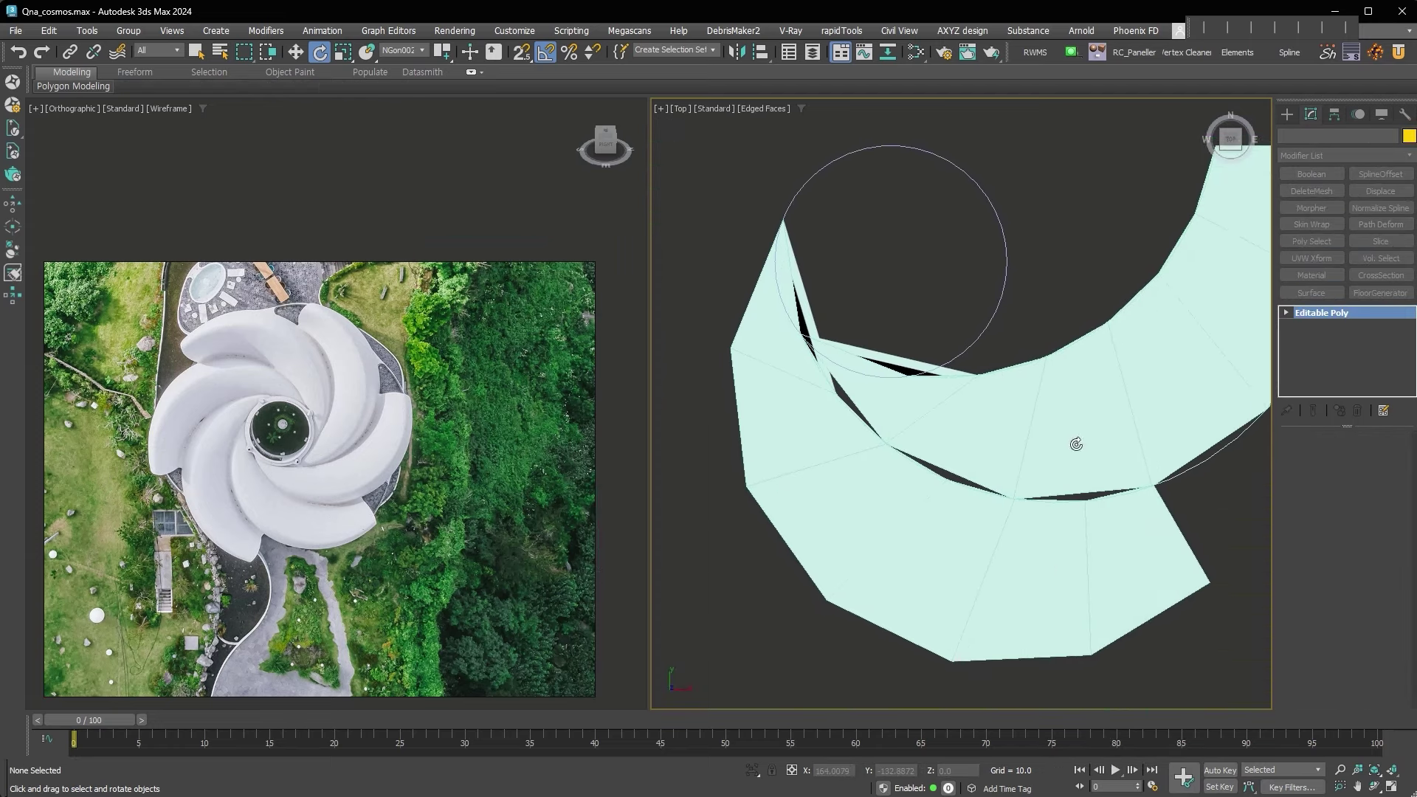
pyautogui.click(1410, 137)
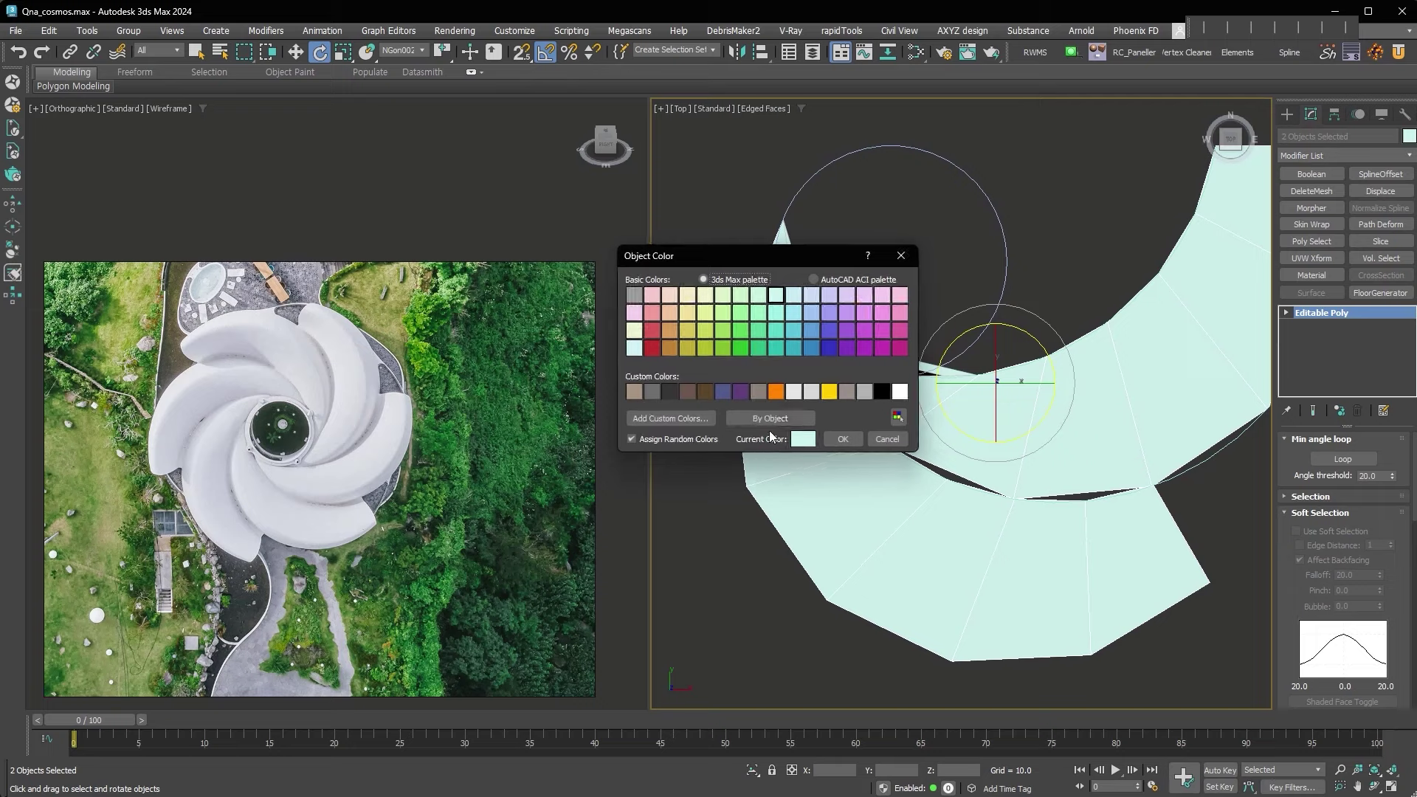
pyautogui.click(758, 391)
pyautogui.click(843, 438)
pyautogui.moveTo(1255, 561); pyautogui.dragTo(1070, 463, button='middle')
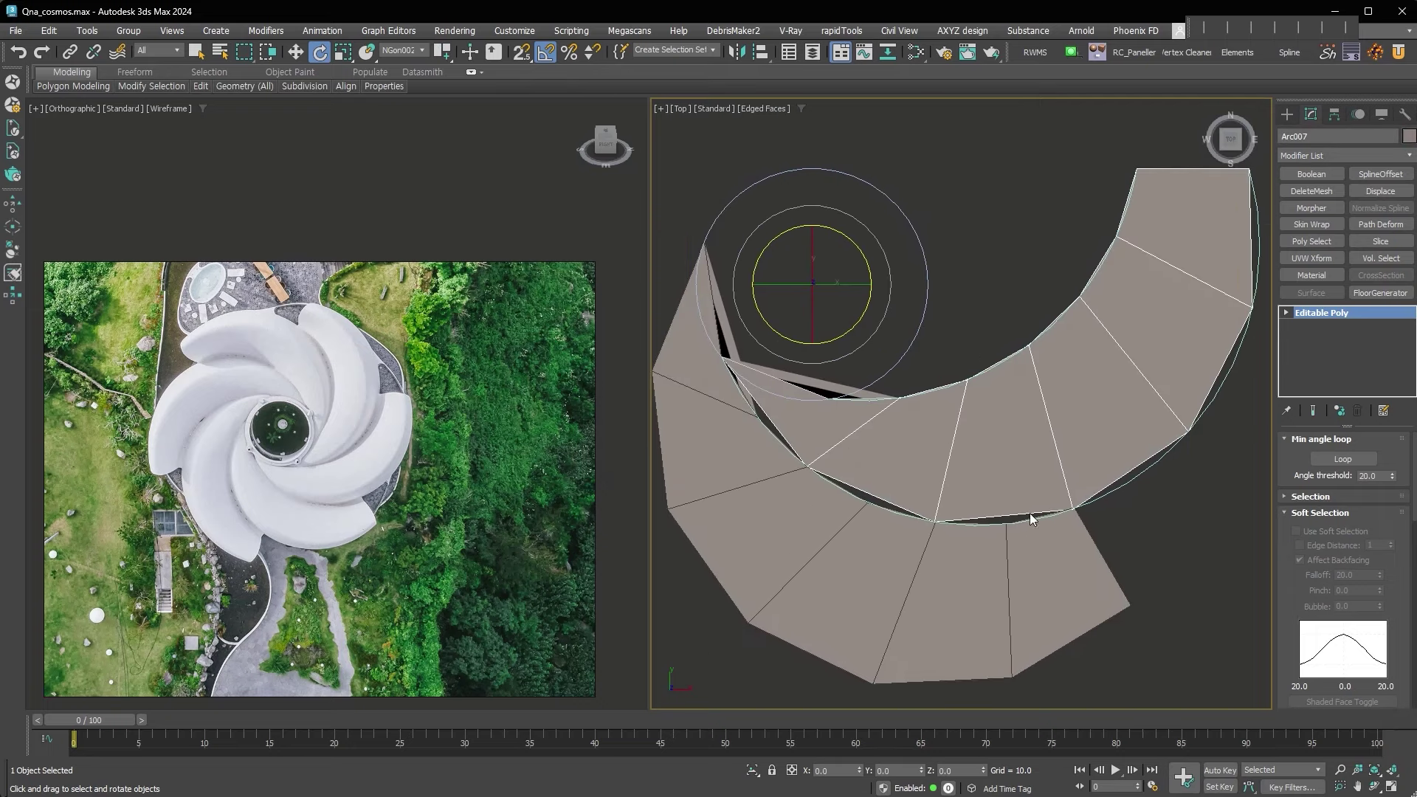
pyautogui.hotkey('shift', 'alt', 'w')
pyautogui.click(1007, 509)
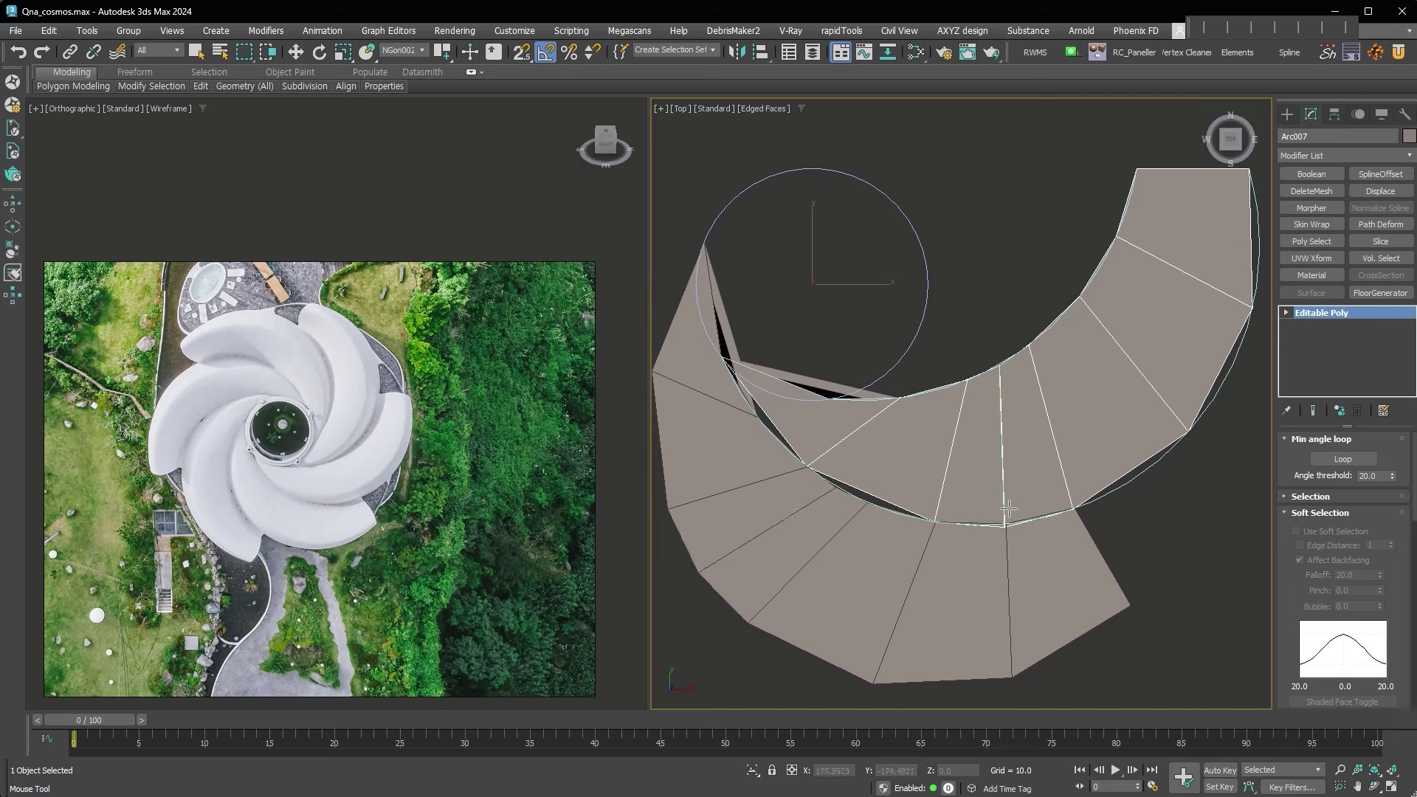
# Add a second edge loop across the left part and enter vertex editing with snaps on.
pyautogui.click(895, 484)
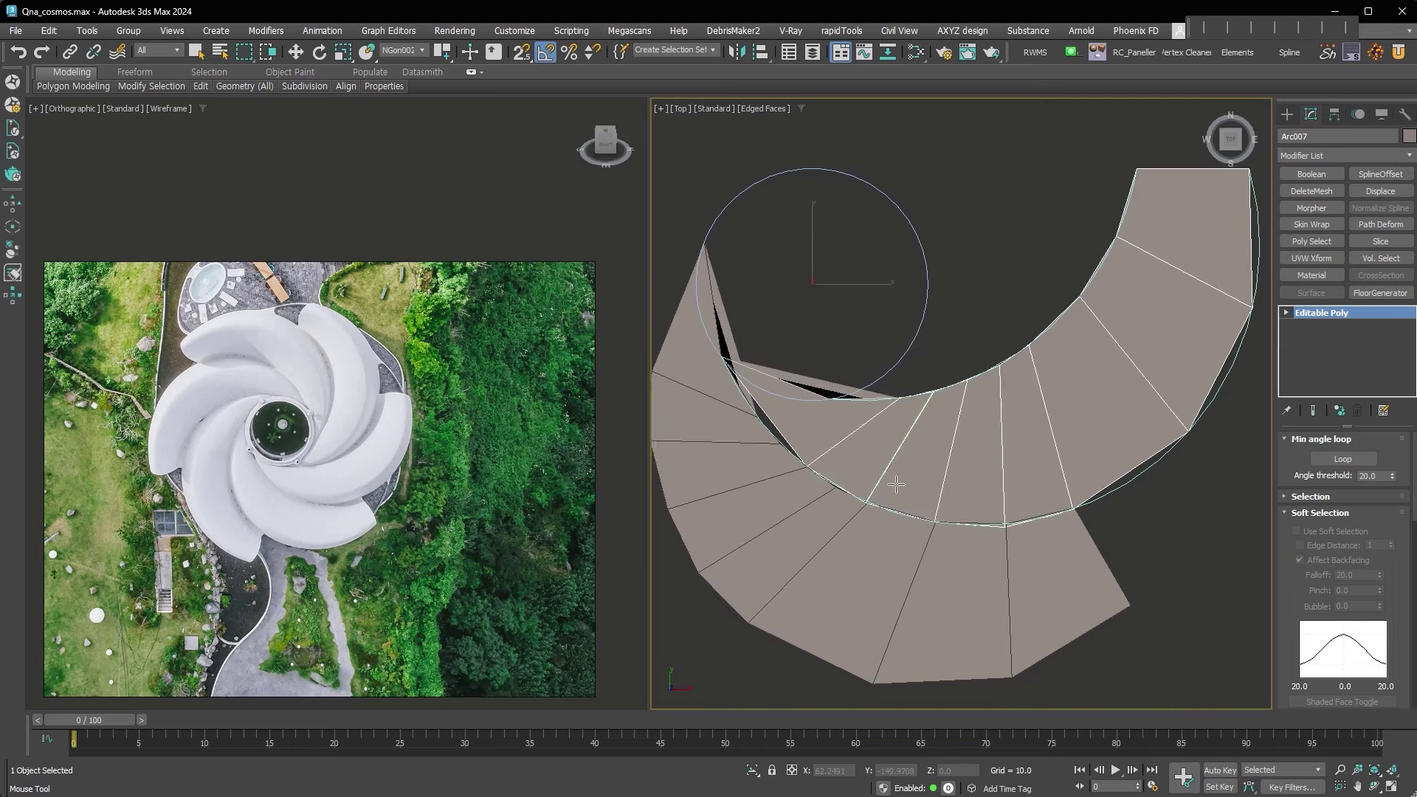
pyautogui.press('w')
pyautogui.click(1285, 312)
pyautogui.press('1')
pyautogui.click(1005, 527)
pyautogui.rightClick(1005, 527)
pyautogui.scroll(2, 862, 651)
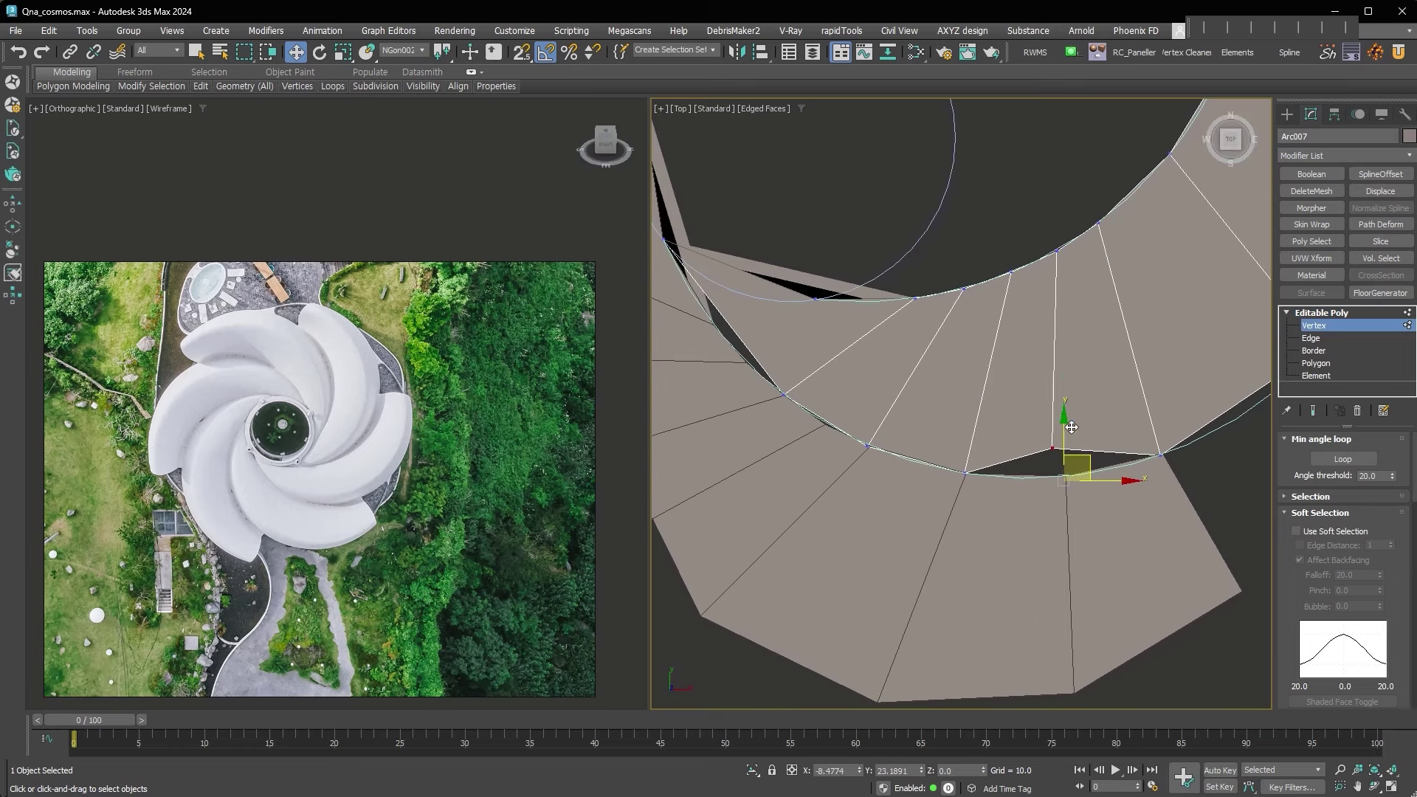
pyautogui.press('s')
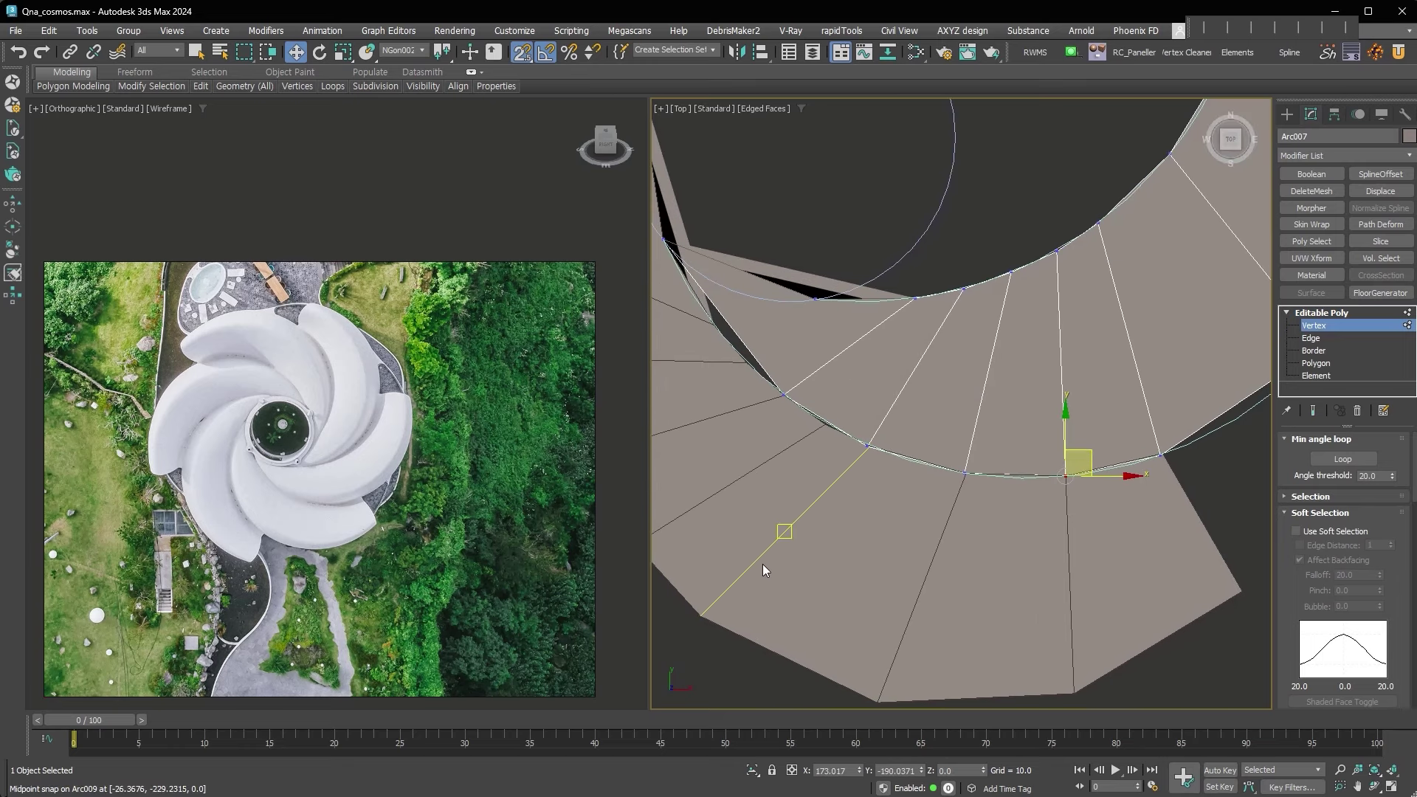
# Select the vertices along the petal's inner edge one by one.
pyautogui.scroll(-1, 812, 538)
pyautogui.scroll(1, 974, 500)
pyautogui.click(1023, 478)
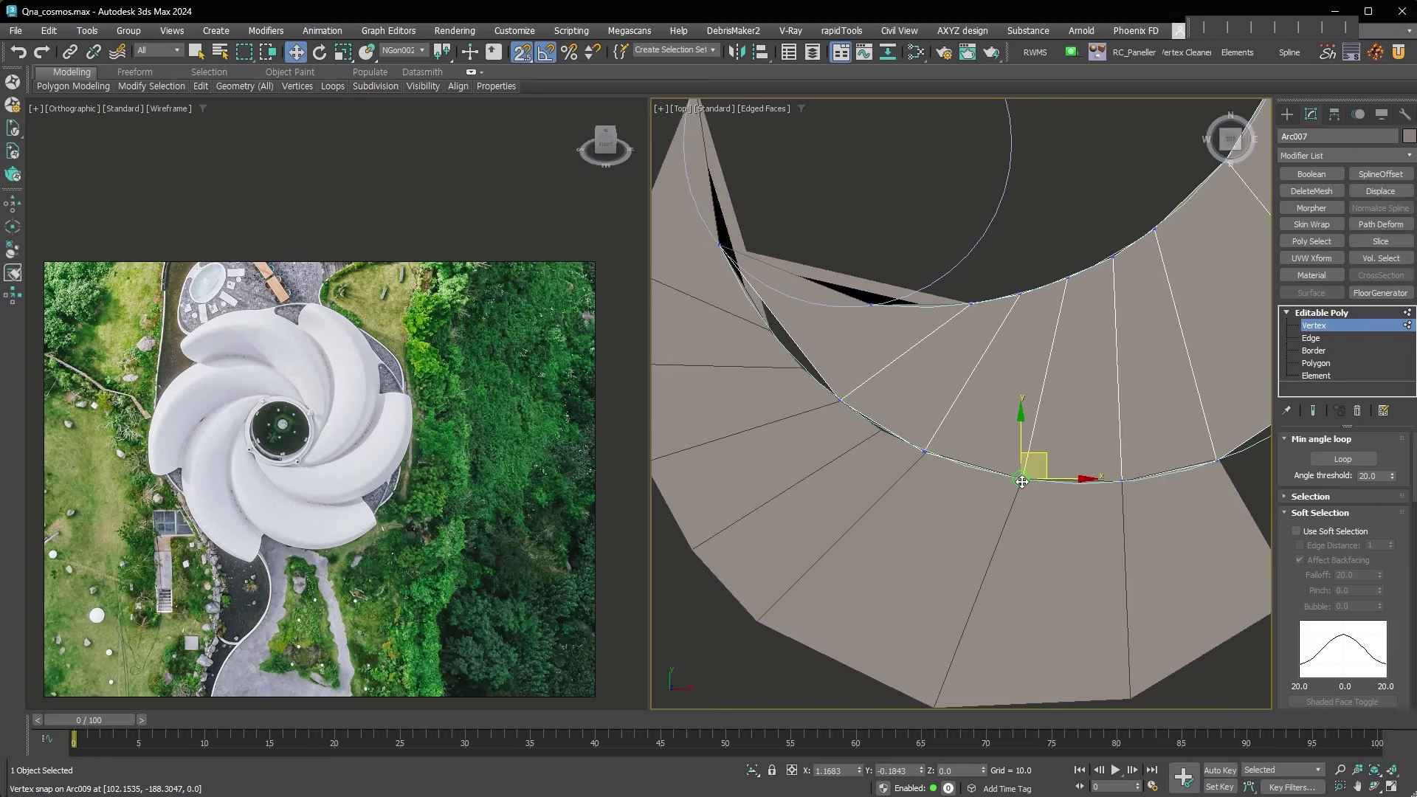
pyautogui.moveTo(863, 459); pyautogui.dragTo(973, 476, button='middle')
pyautogui.click(1029, 470)
pyautogui.scroll(2, 1029, 471)
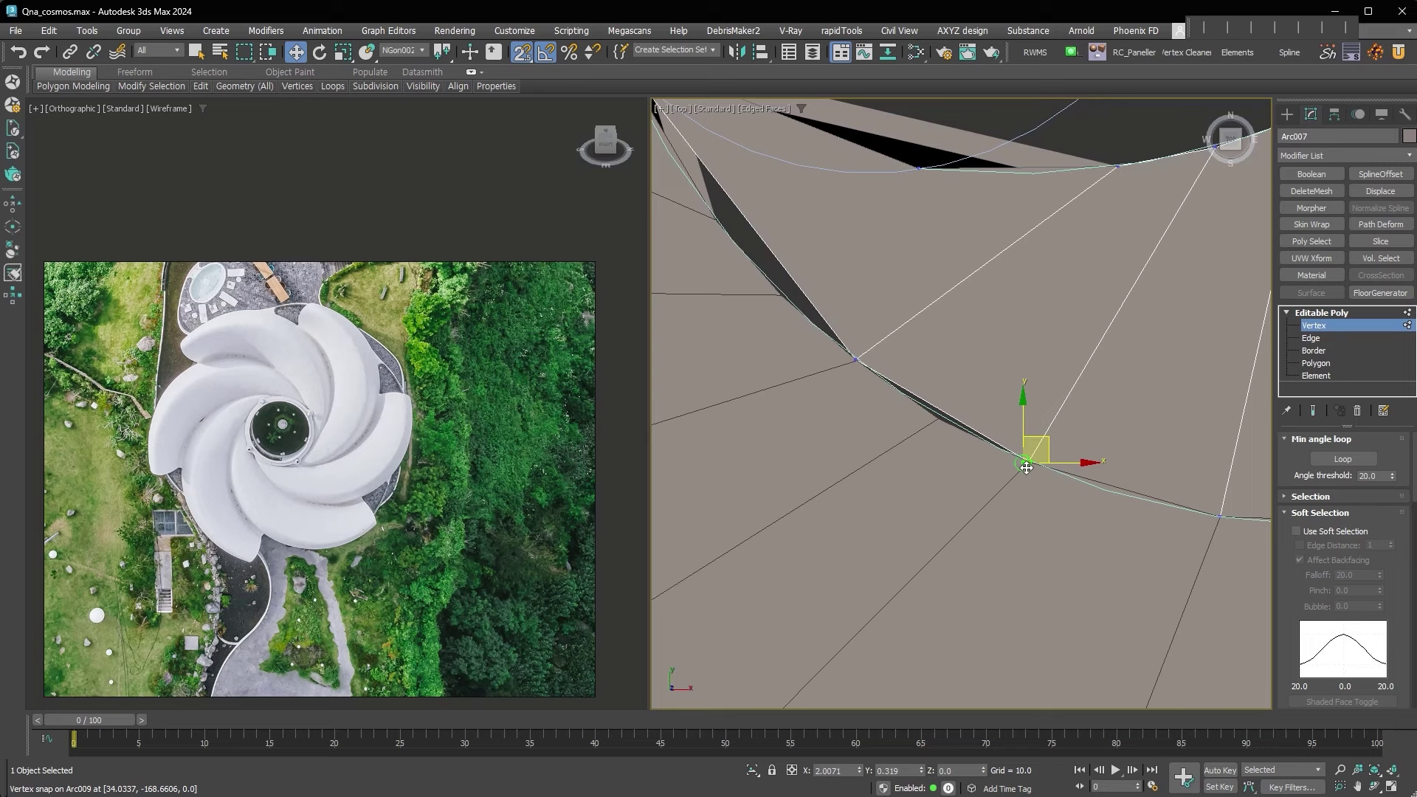
pyautogui.moveTo(989, 480); pyautogui.dragTo(1063, 493, button='middle')
pyautogui.click(923, 374)
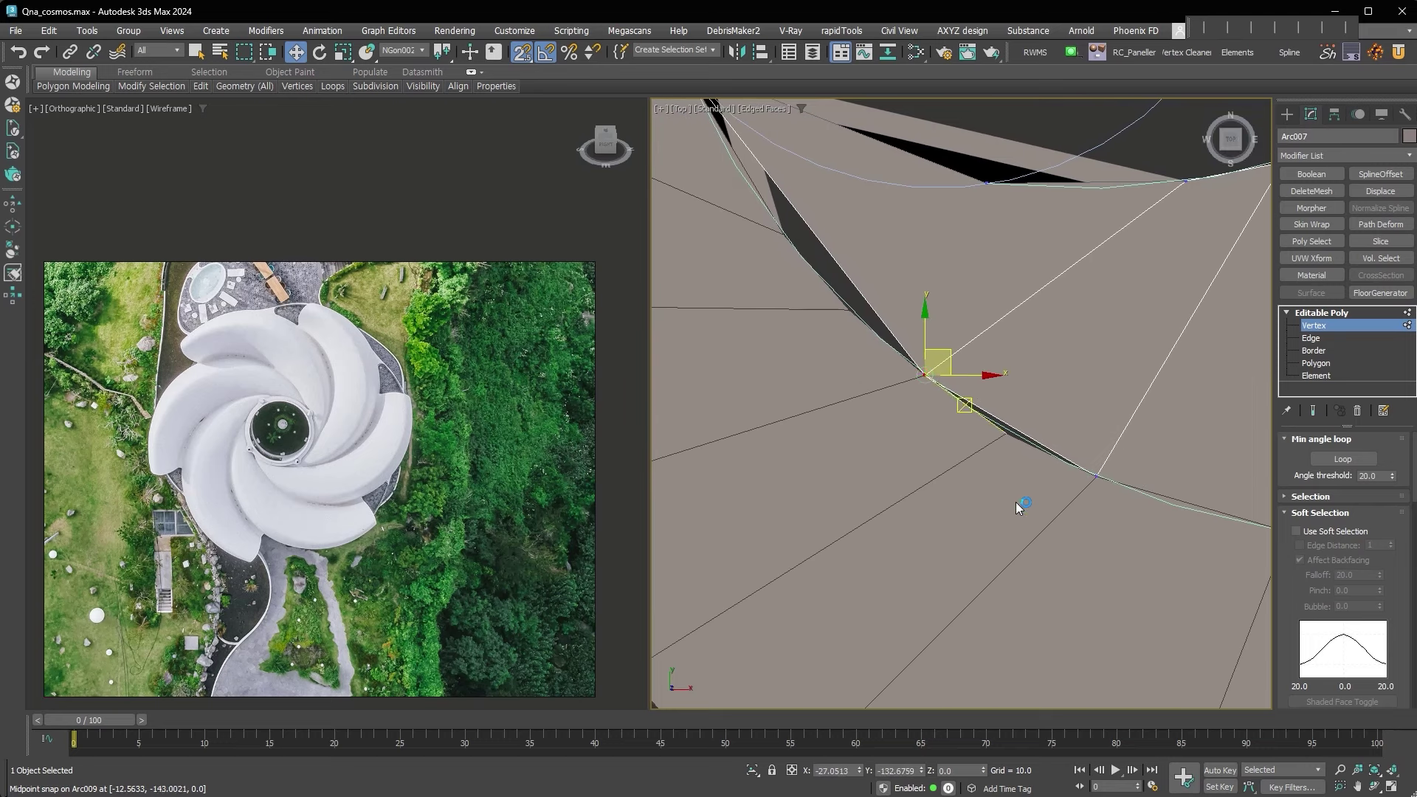
pyautogui.click(1026, 437)
# Cut a new edge into the mesh and snap the cut vertex onto the arc spline.
pyautogui.click(1022, 436)
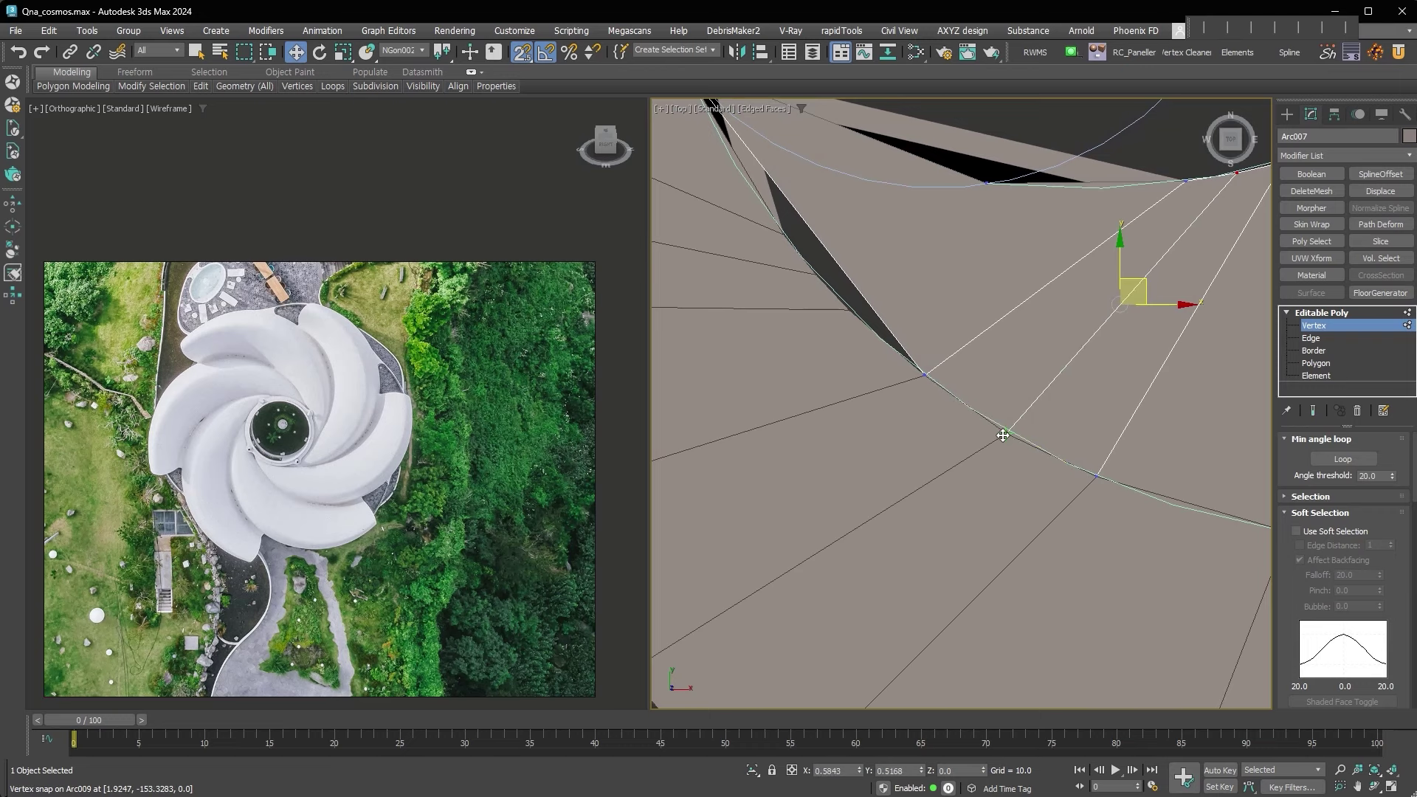
pyautogui.click(981, 511)
pyautogui.moveTo(909, 323); pyautogui.dragTo(1050, 456, button='middle')
pyautogui.hotkey('alt', 'c')
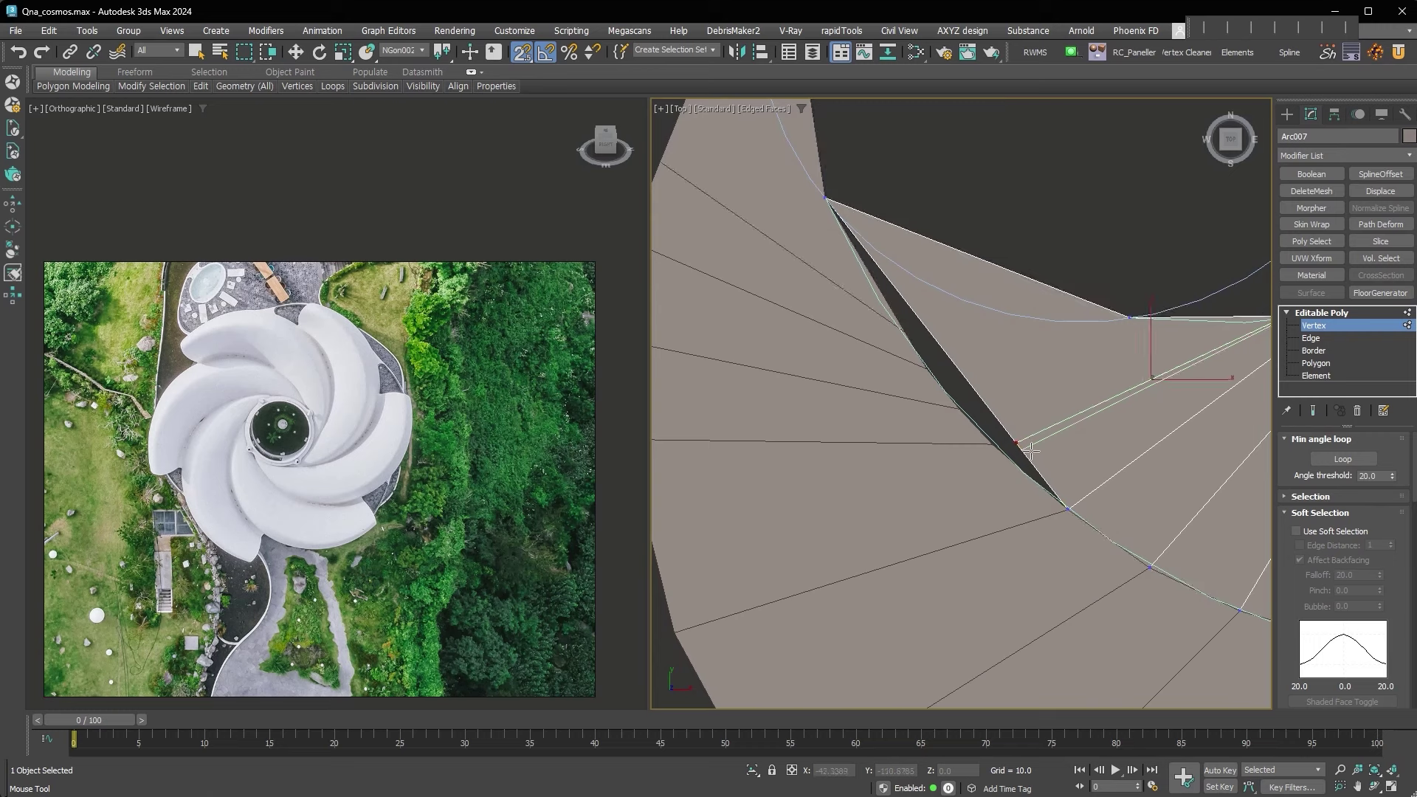
pyautogui.press('w')
pyautogui.moveTo(1038, 399); pyautogui.dragTo(1038, 462, button='middle')
pyautogui.moveTo(1162, 424); pyautogui.dragTo(1160, 382)
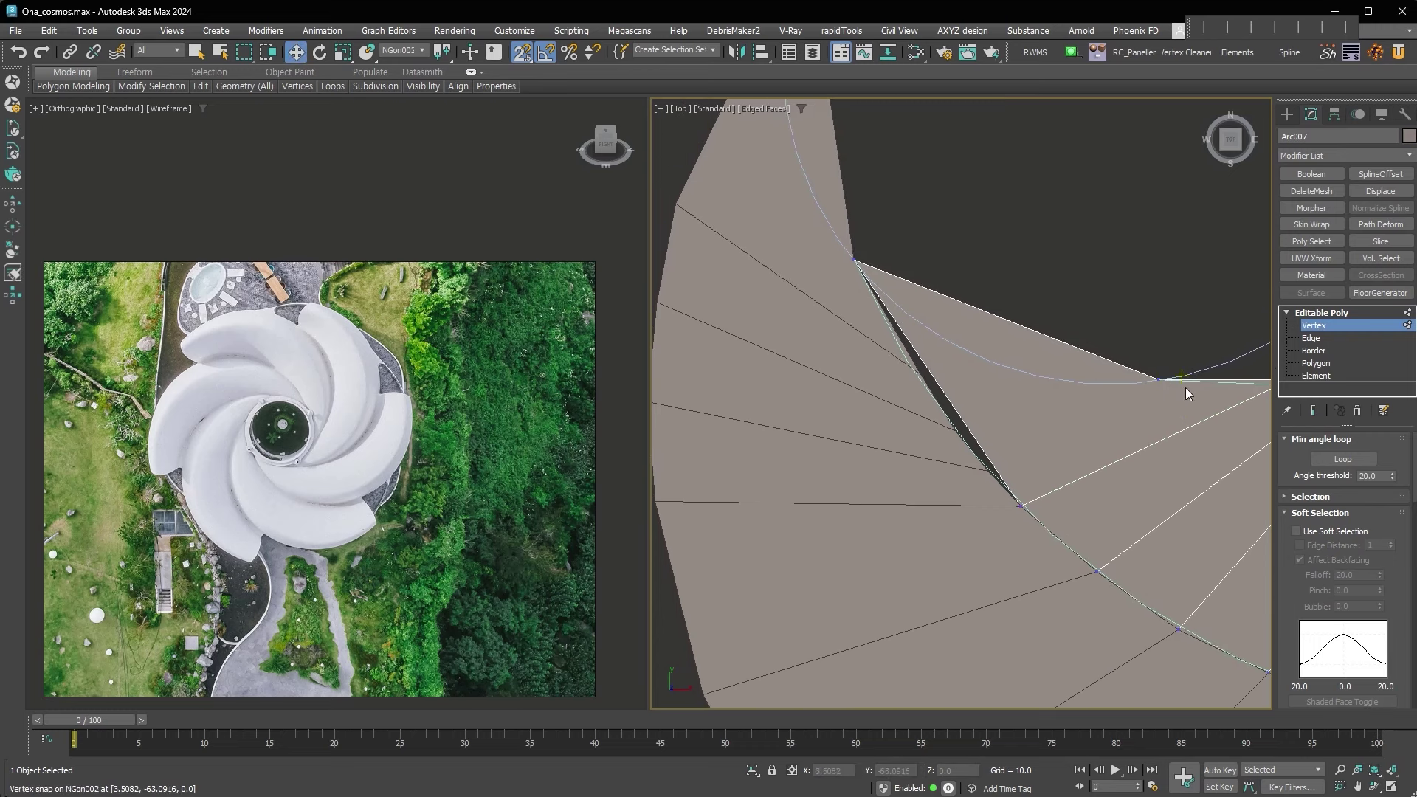
# Target Weld the stray vertex by the dark sliver onto its neighbour, then select the tip edges.
pyautogui.click(1291, 337)
pyautogui.moveTo(944, 415); pyautogui.dragTo(1015, 332)
pyautogui.press('1')
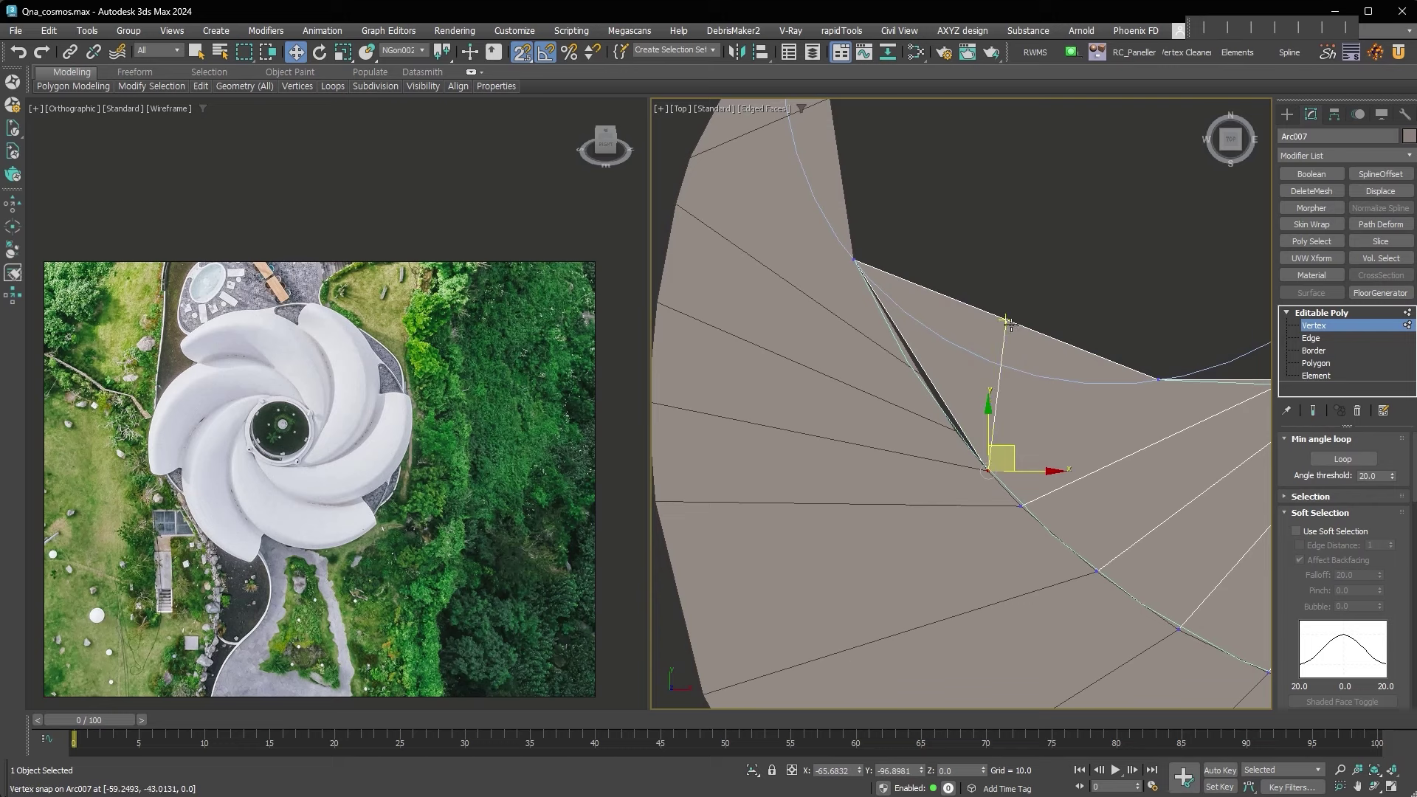
pyautogui.click(1319, 512)
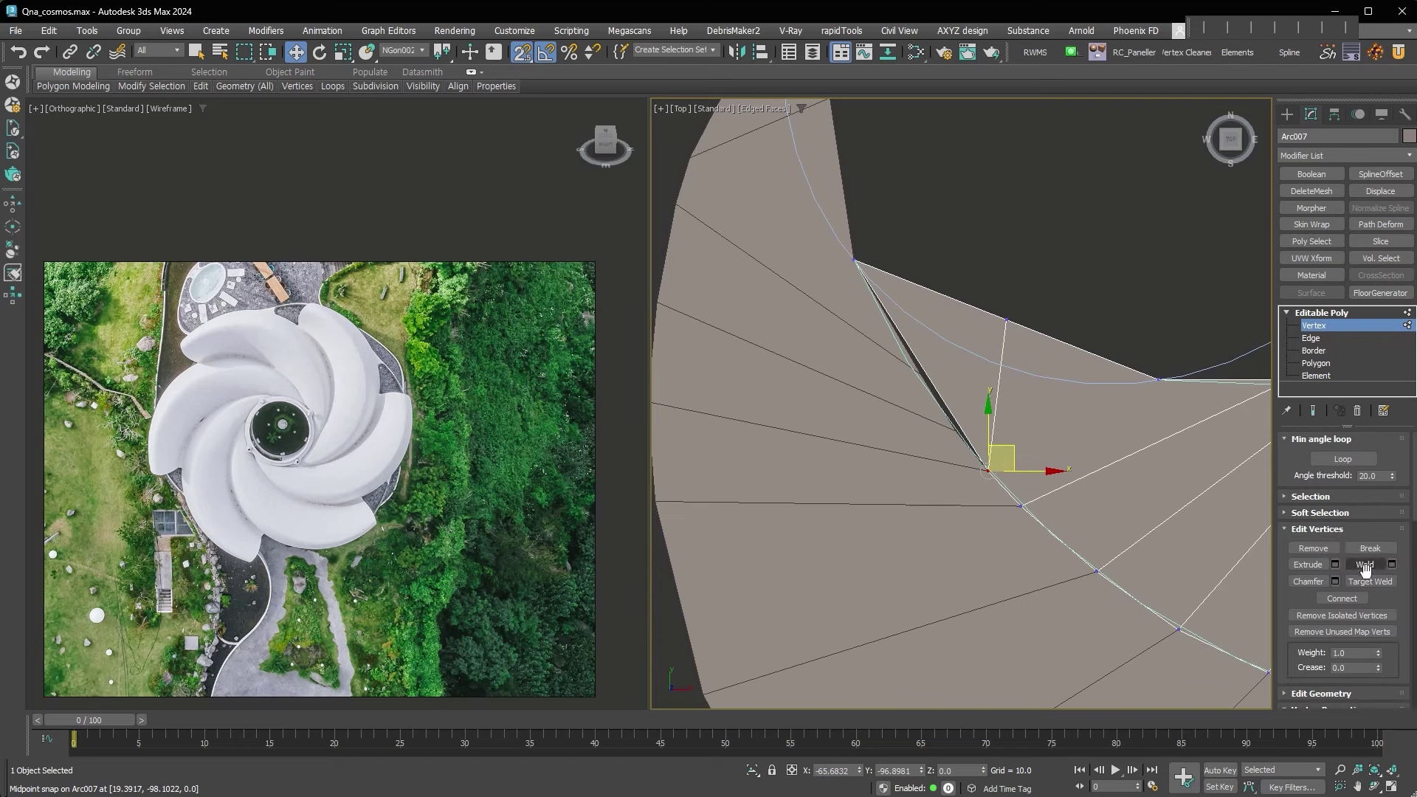
pyautogui.click(1370, 581)
pyautogui.click(1141, 380)
pyautogui.rightClick(987, 322)
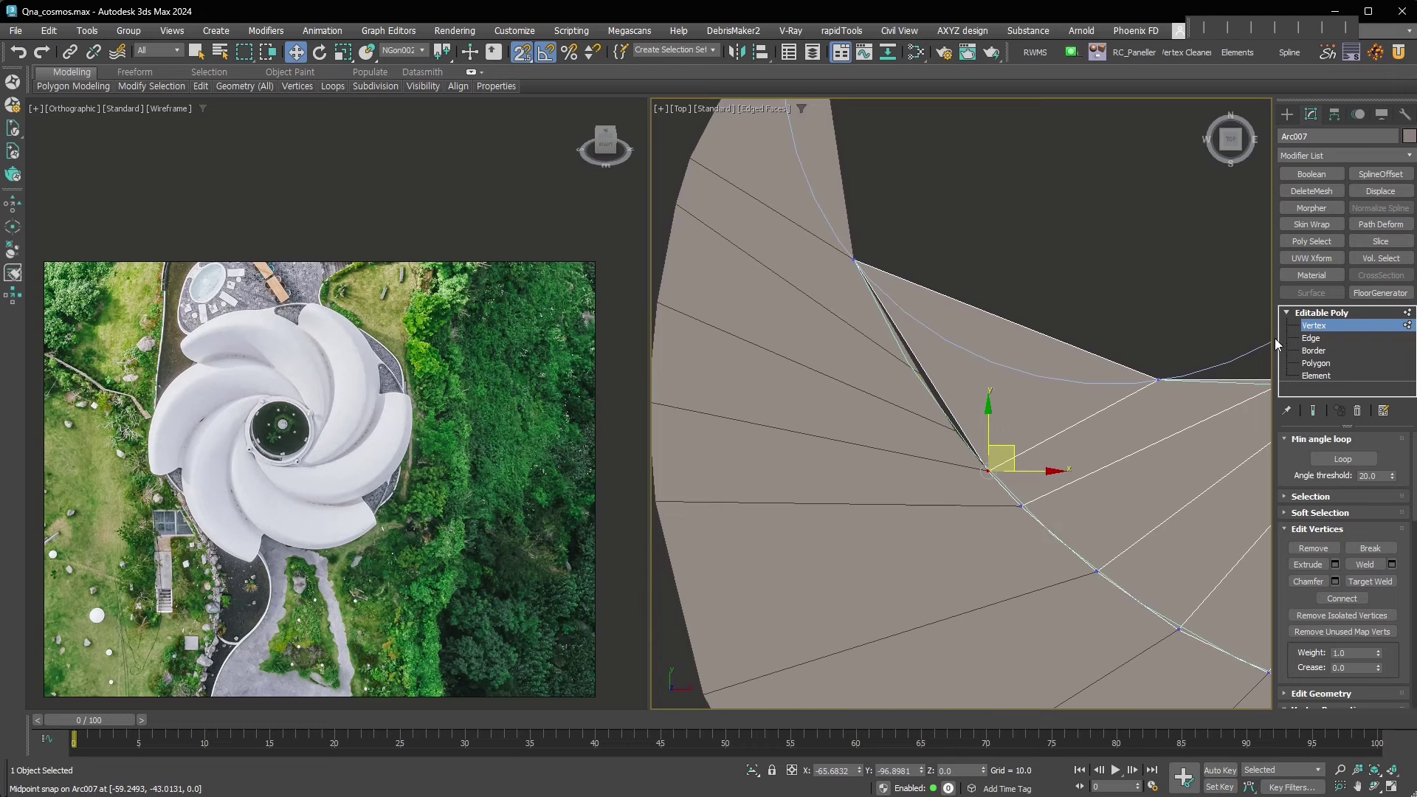
pyautogui.click(1317, 341)
pyautogui.click(941, 361)
# Connect the petal tip's edges and snap the new vertex onto the arc spline, closing the sliver.
pyautogui.rightClick(943, 318)
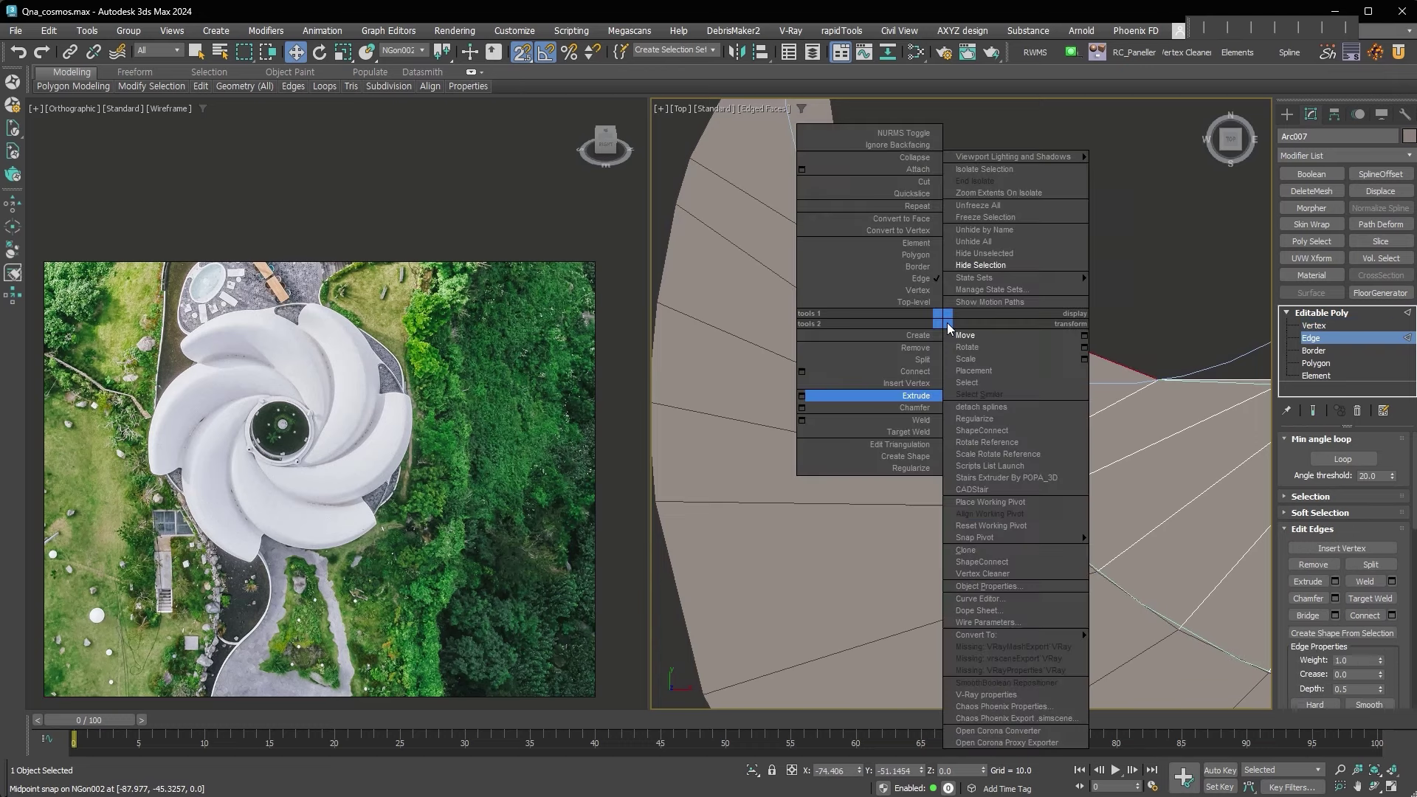
pyautogui.click(803, 372)
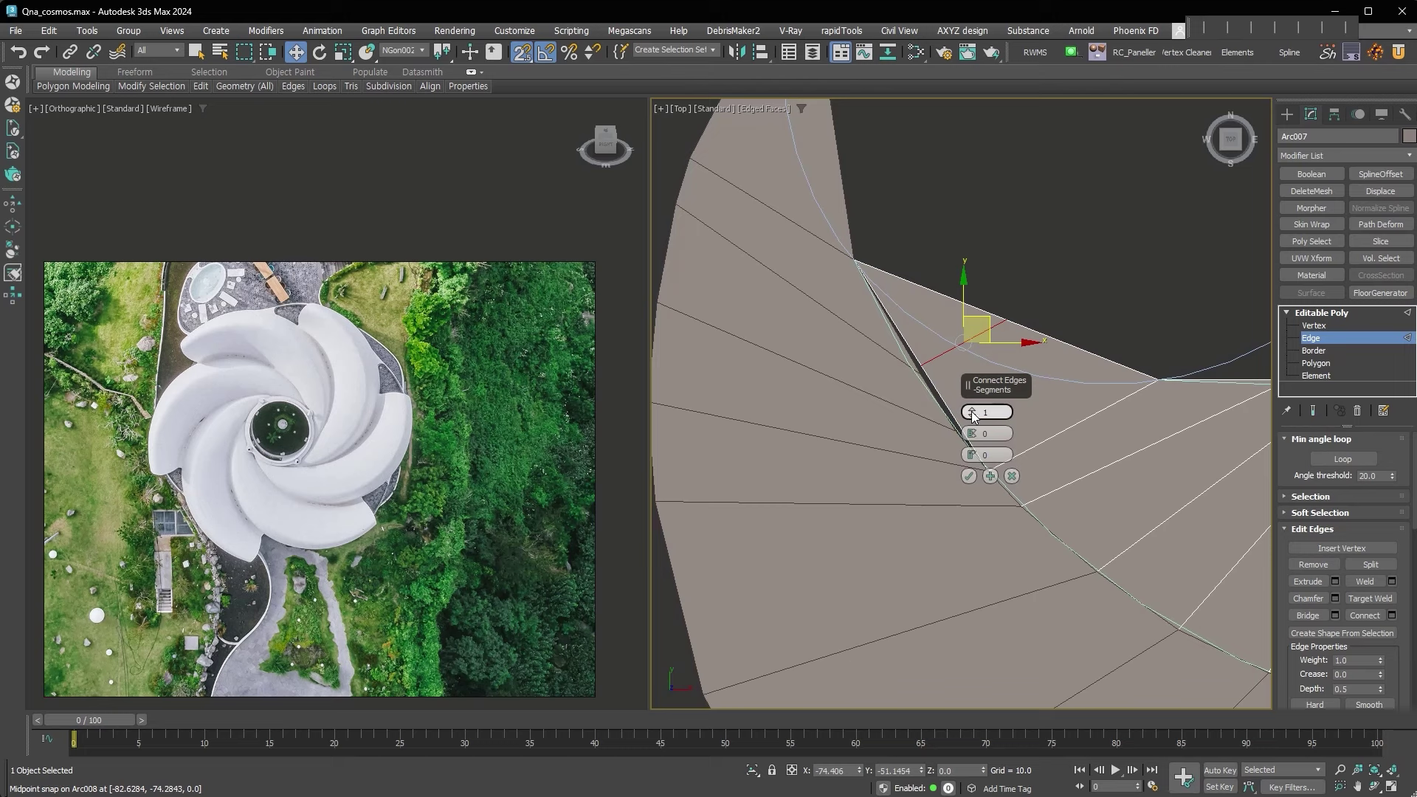
pyautogui.click(968, 476)
pyautogui.press('1')
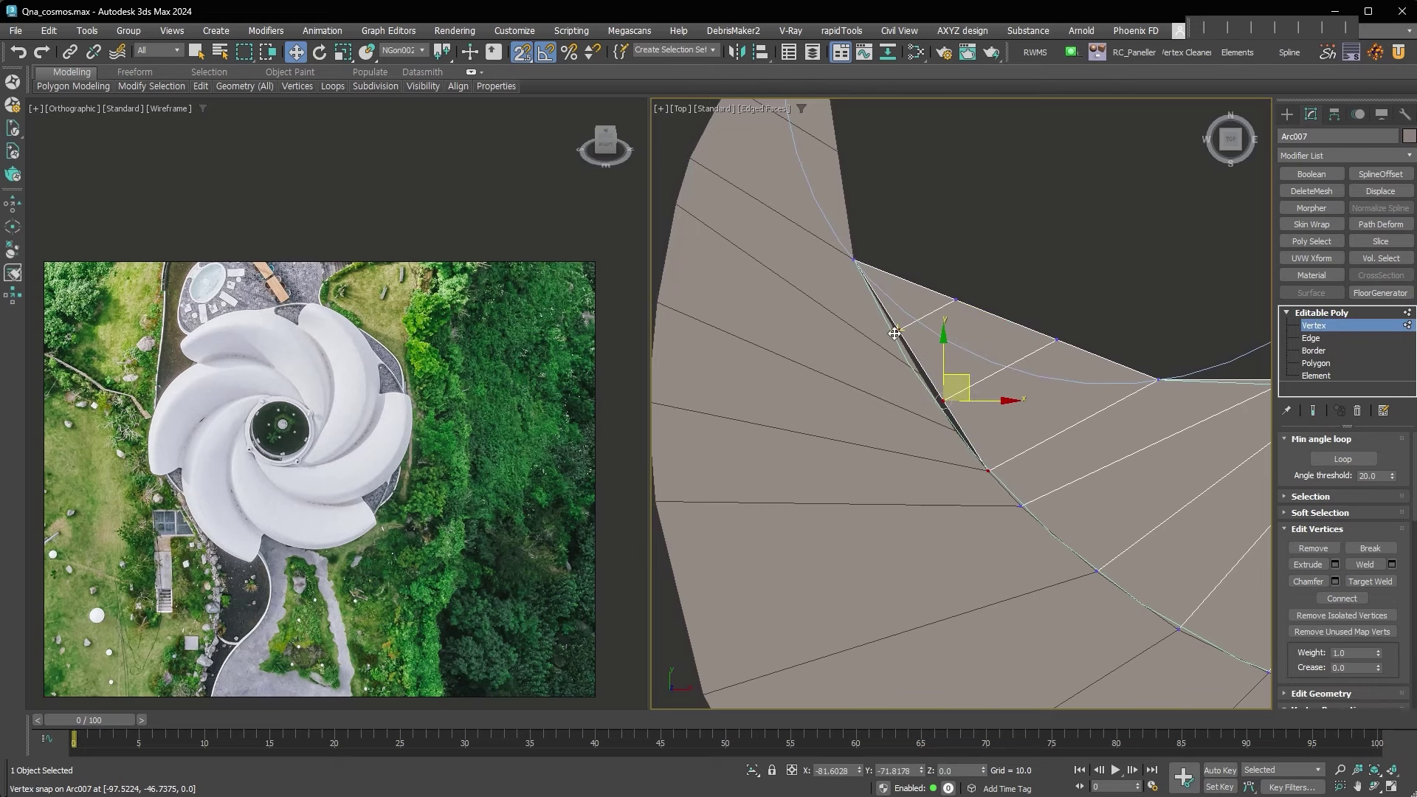
pyautogui.click(899, 328)
pyautogui.moveTo(926, 315)
pyautogui.mouseDown()
pyautogui.moveTo(908, 359)
pyautogui.moveTo(967, 392)
pyautogui.mouseUp()
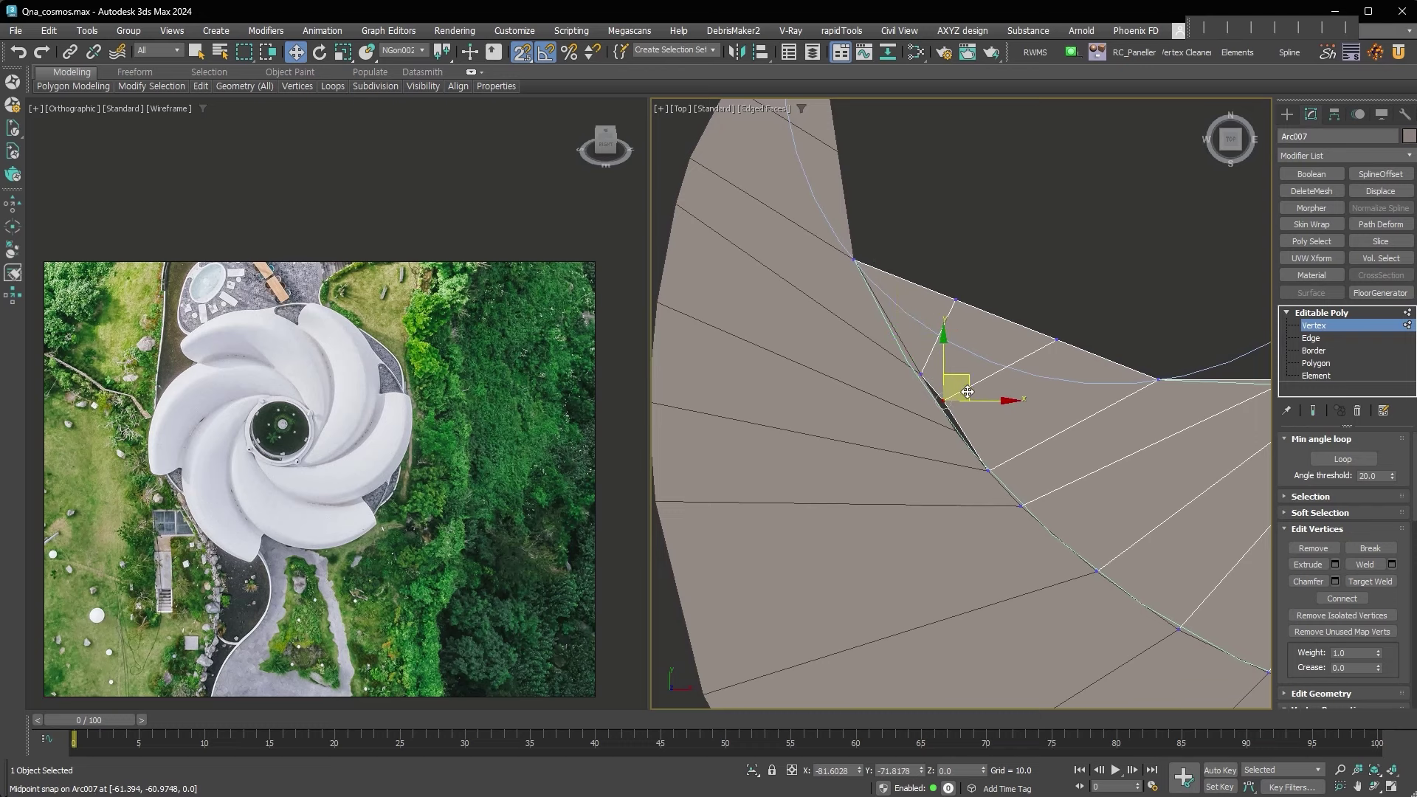
pyautogui.moveTo(968, 392); pyautogui.dragTo(958, 452)
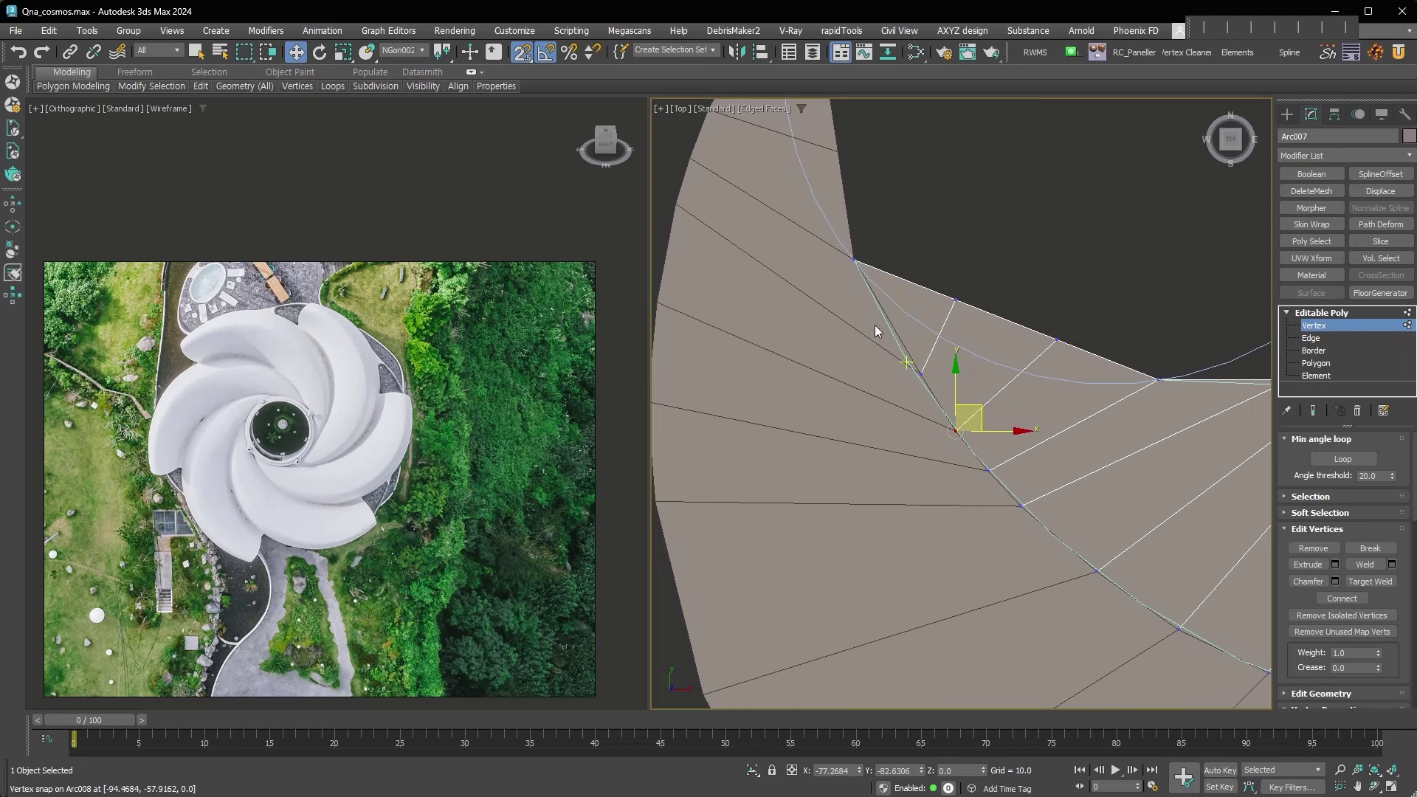
pyautogui.scroll(-2, 1008, 507)
pyautogui.moveTo(1091, 326); pyautogui.dragTo(953, 207, button='middle')
pyautogui.click(954, 207)
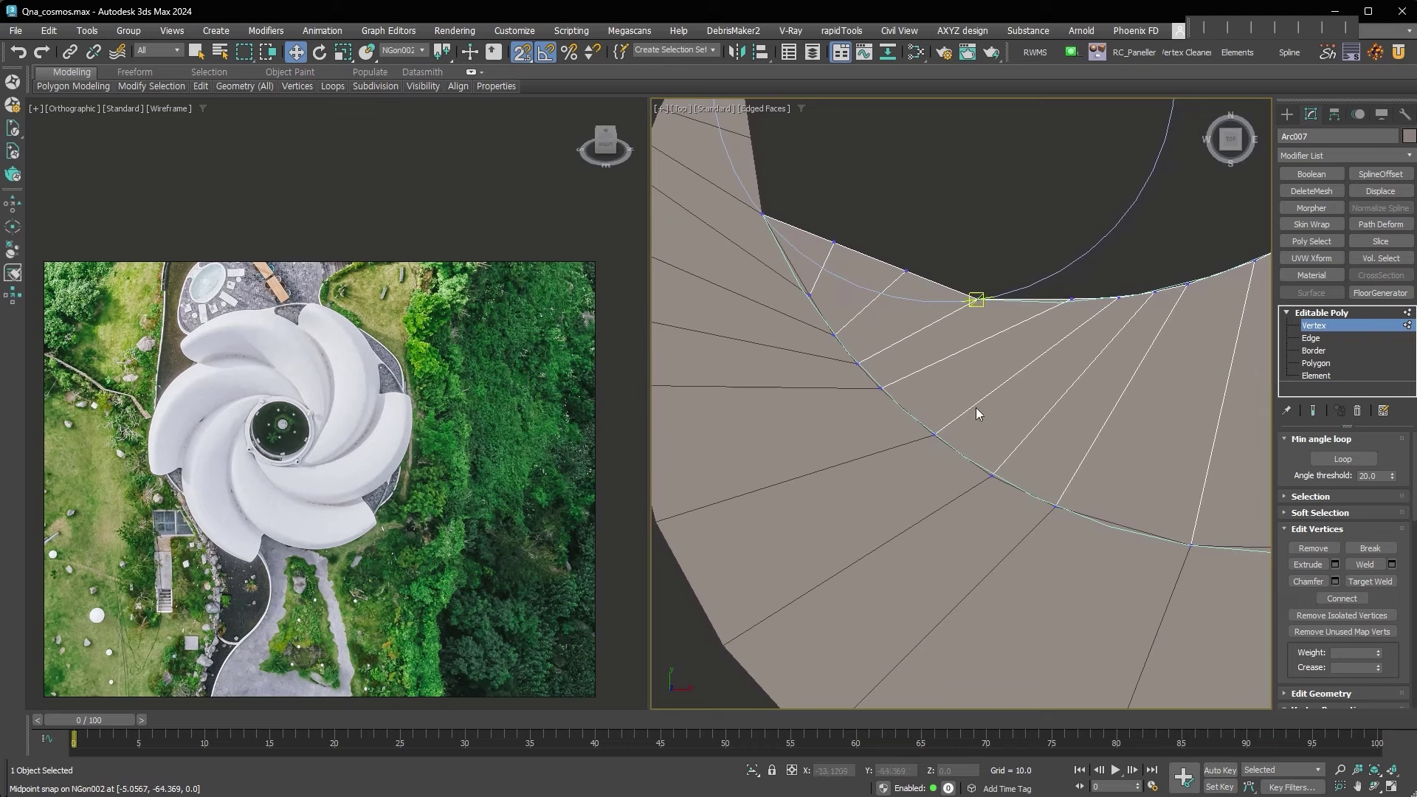
# Select the edges along the petal's inner arc and bring up Loop Tools.
pyautogui.scroll(-2, 959, 421)
pyautogui.click(1313, 339)
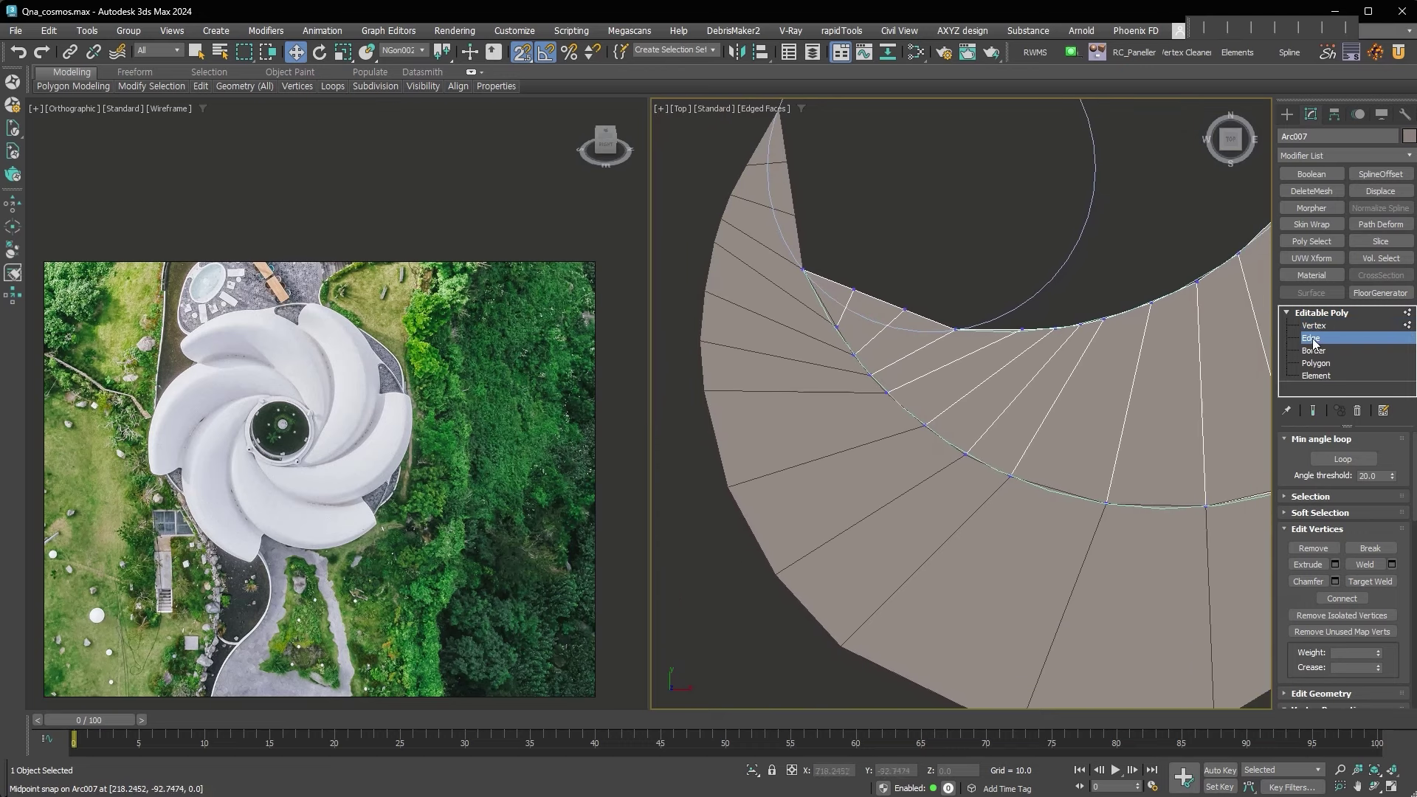
pyautogui.scroll(-1, 984, 468)
pyautogui.click(862, 348)
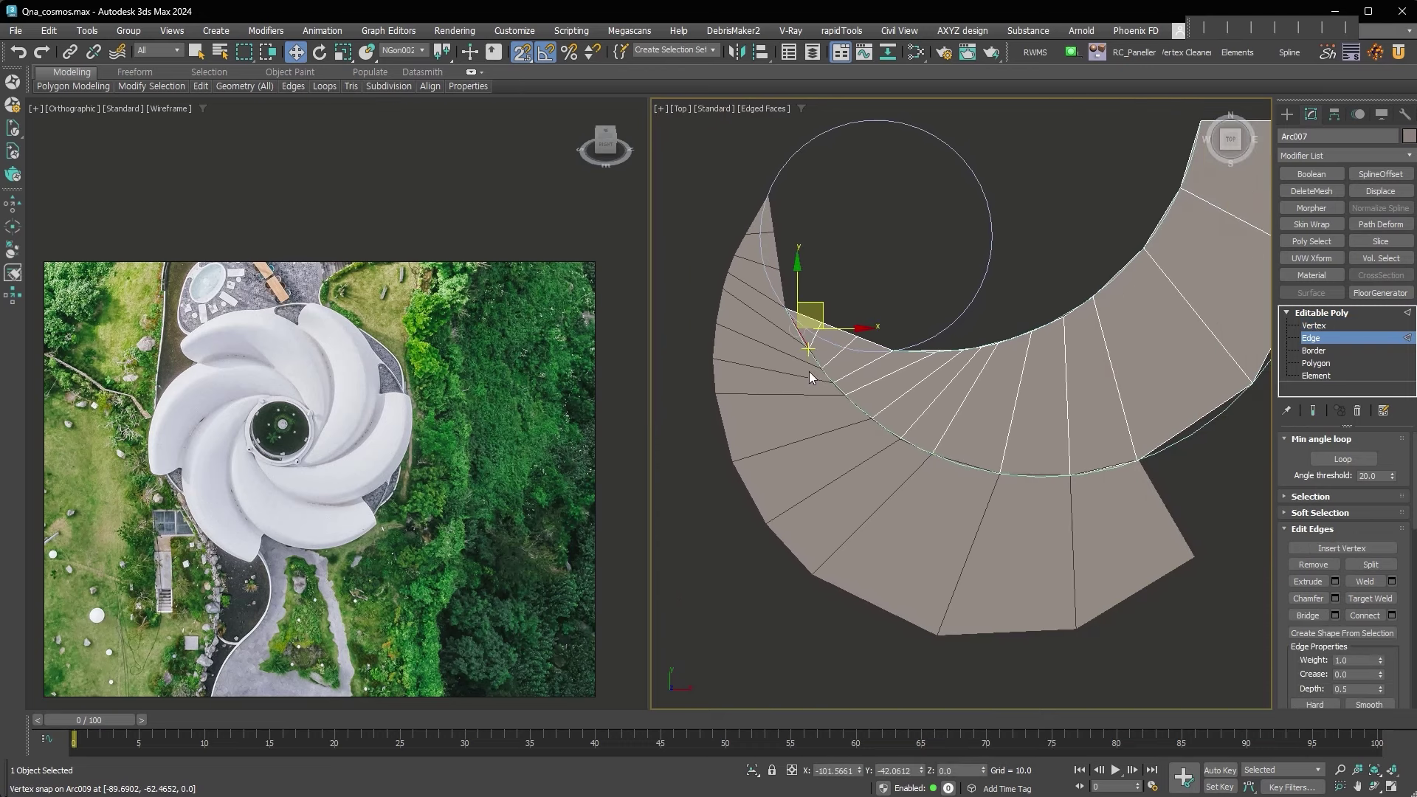
pyautogui.moveTo(830, 497); pyautogui.dragTo(967, 380)
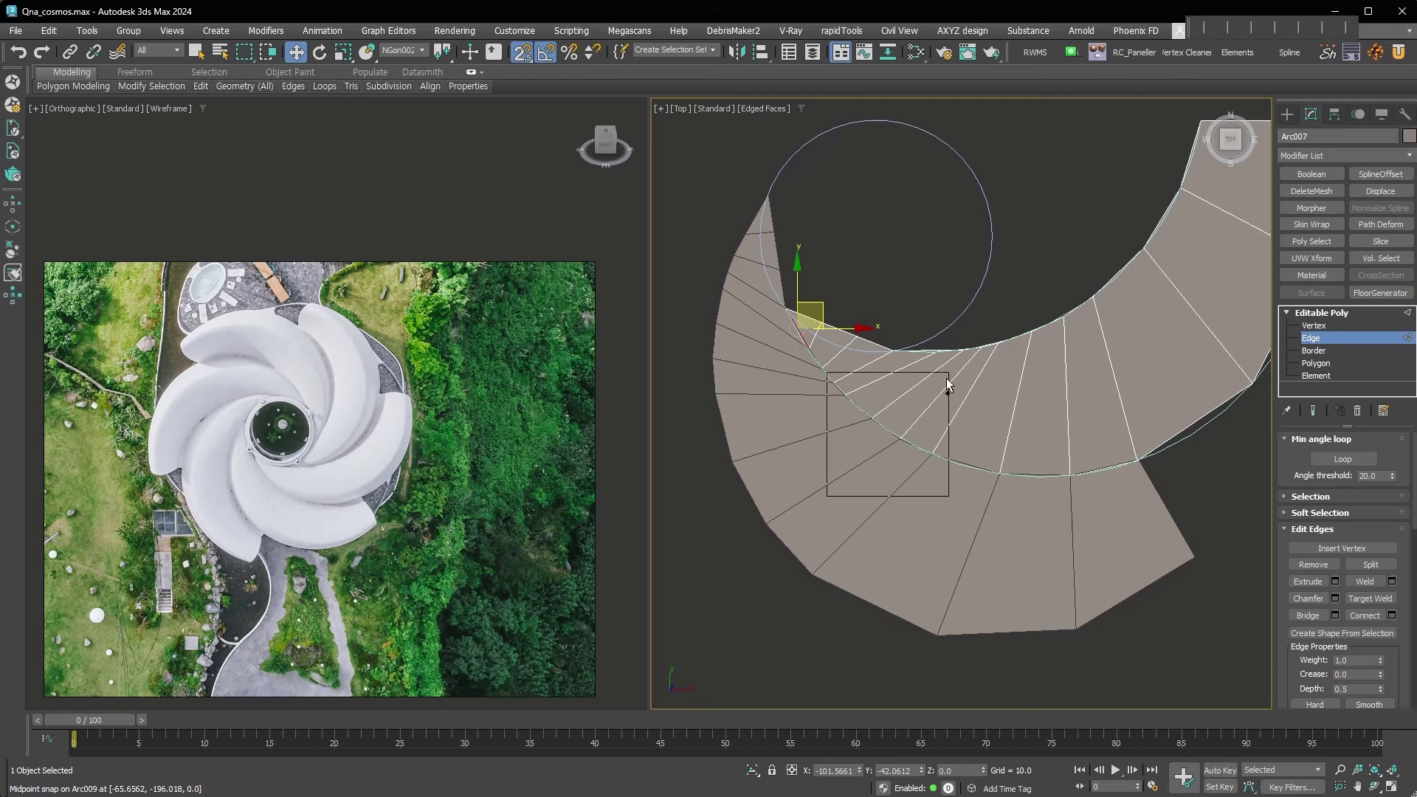
pyautogui.keyDown('ctrl'); pyautogui.click(823, 362); pyautogui.keyUp('ctrl')
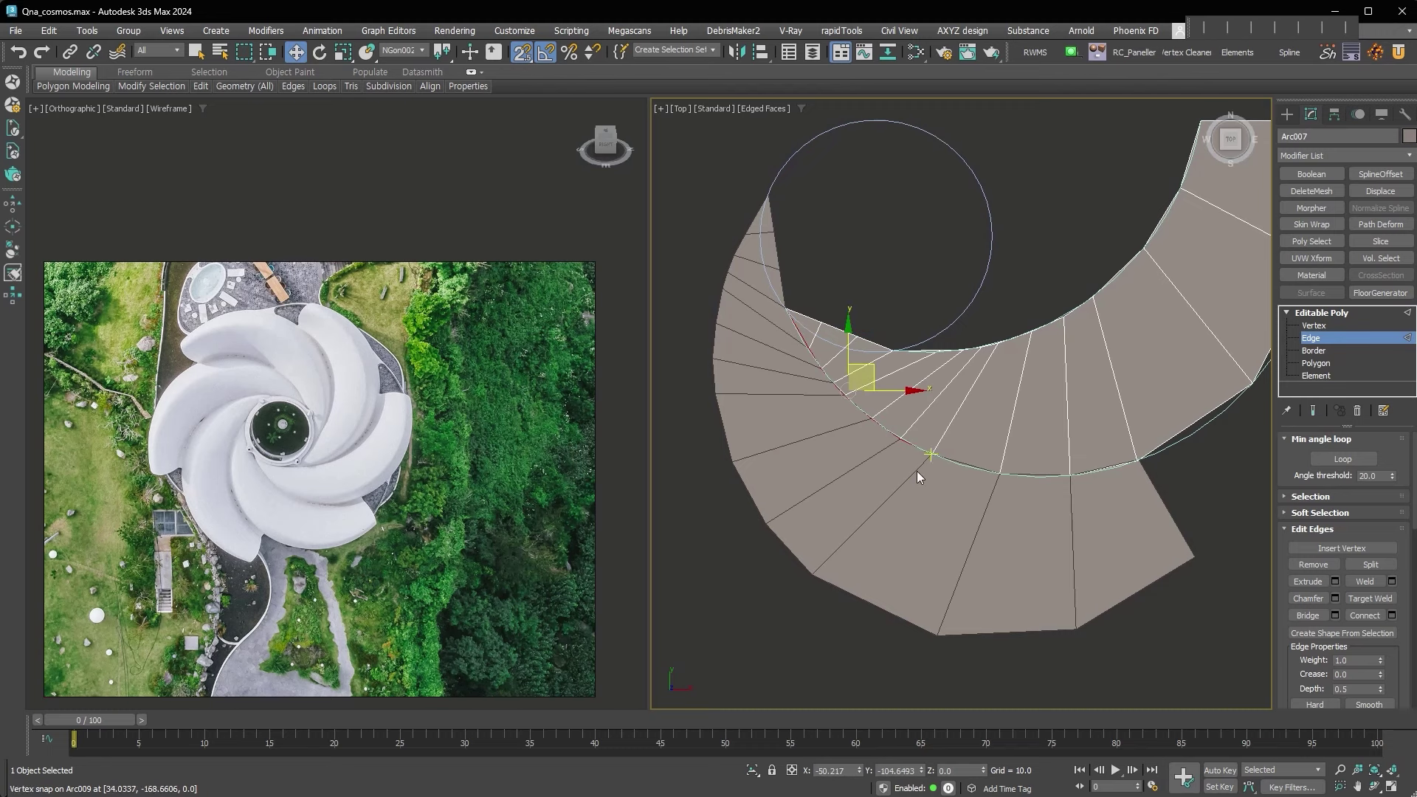
pyautogui.keyDown('ctrl'); pyautogui.moveTo(950, 438); pyautogui.dragTo(959, 443); pyautogui.keyUp('ctrl')
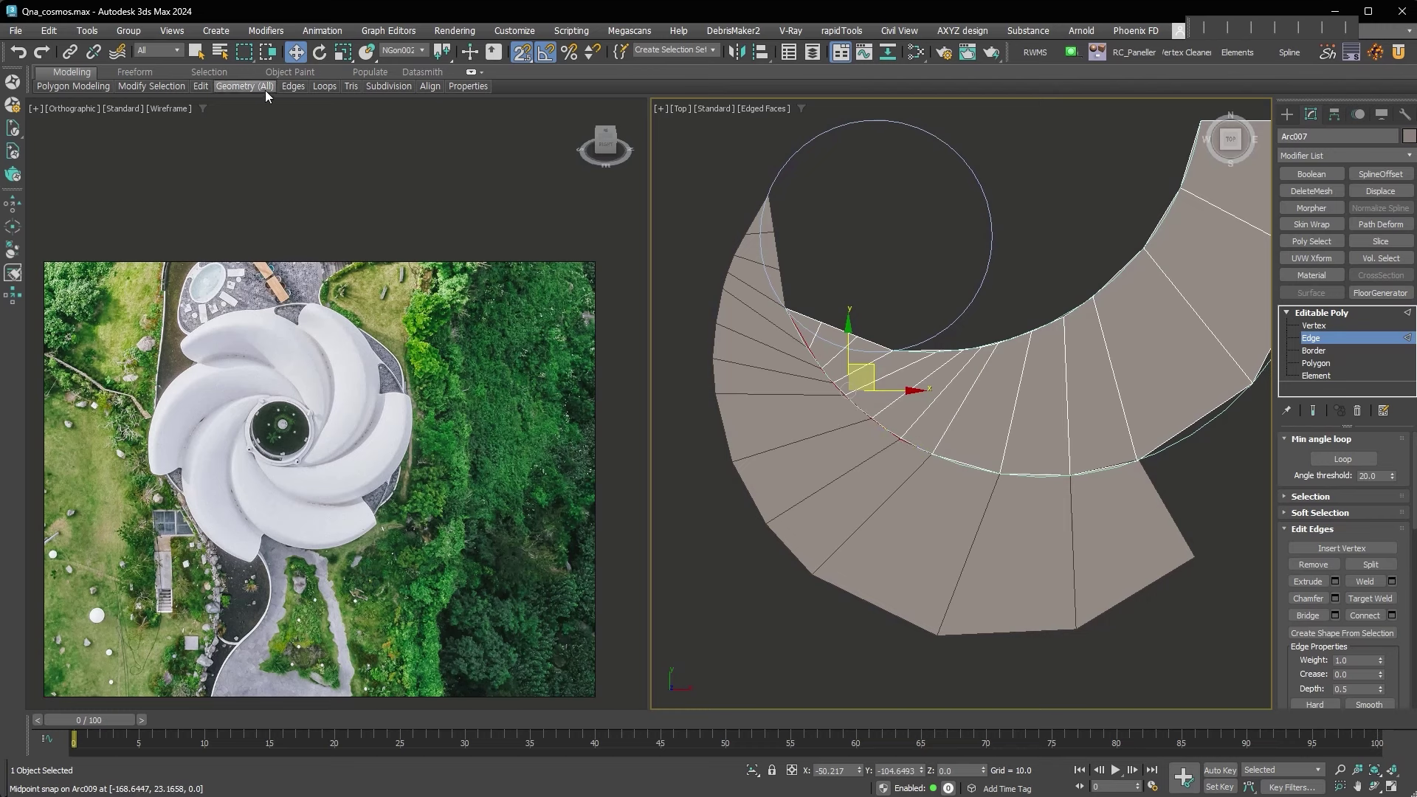
pyautogui.click(419, 234)
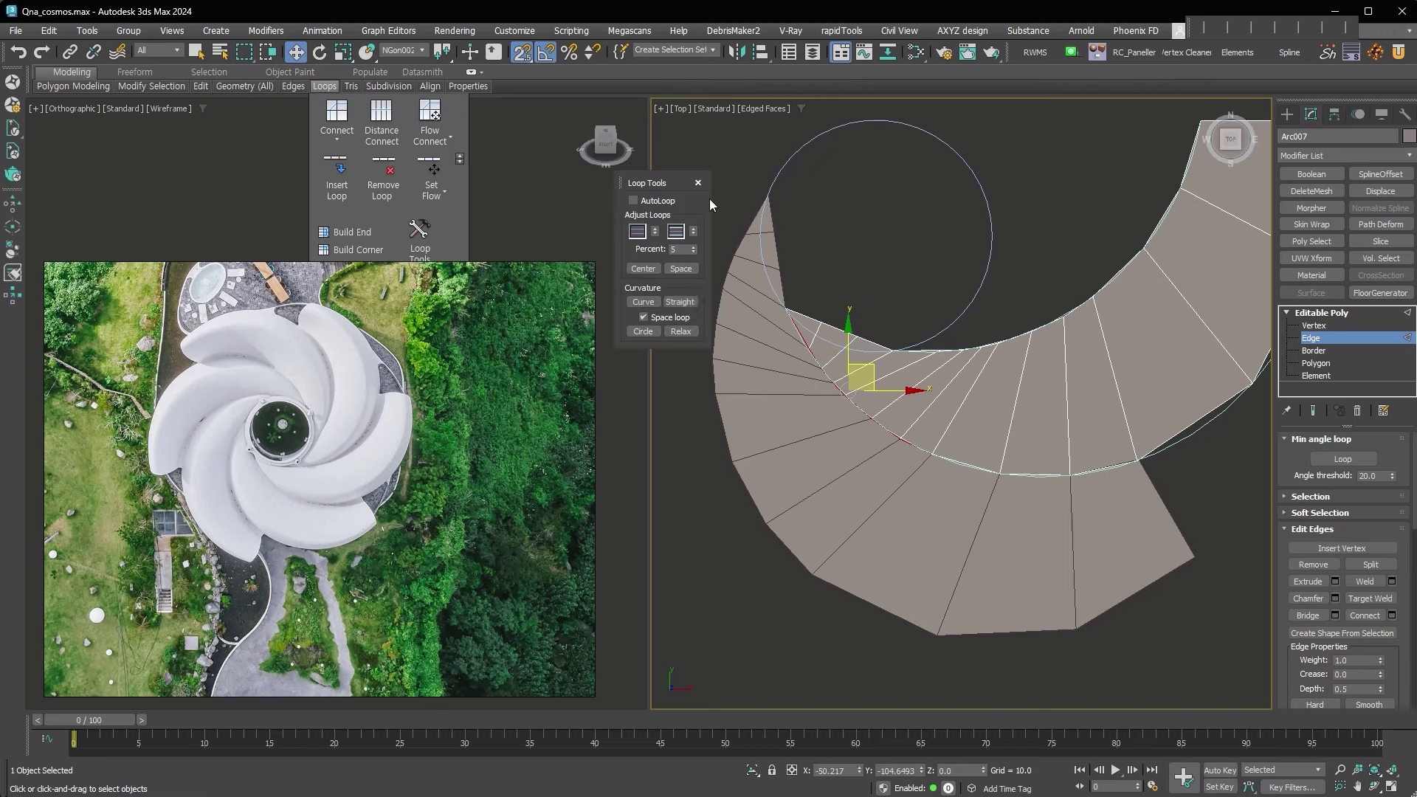
# Space the inner-arc edges evenly, then nudge a vertex on Arc009 with snapping off.
pyautogui.click(683, 270)
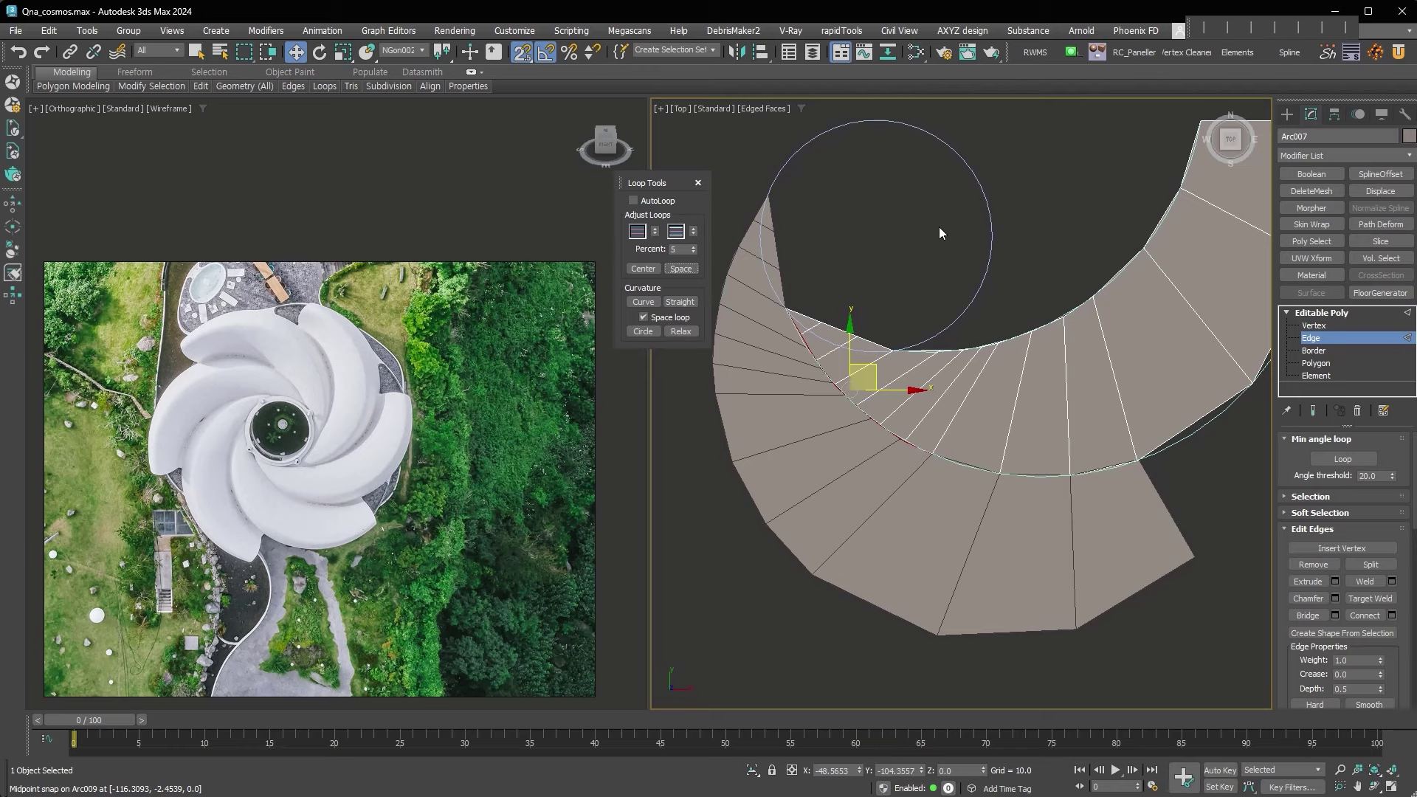
pyautogui.click(1347, 338)
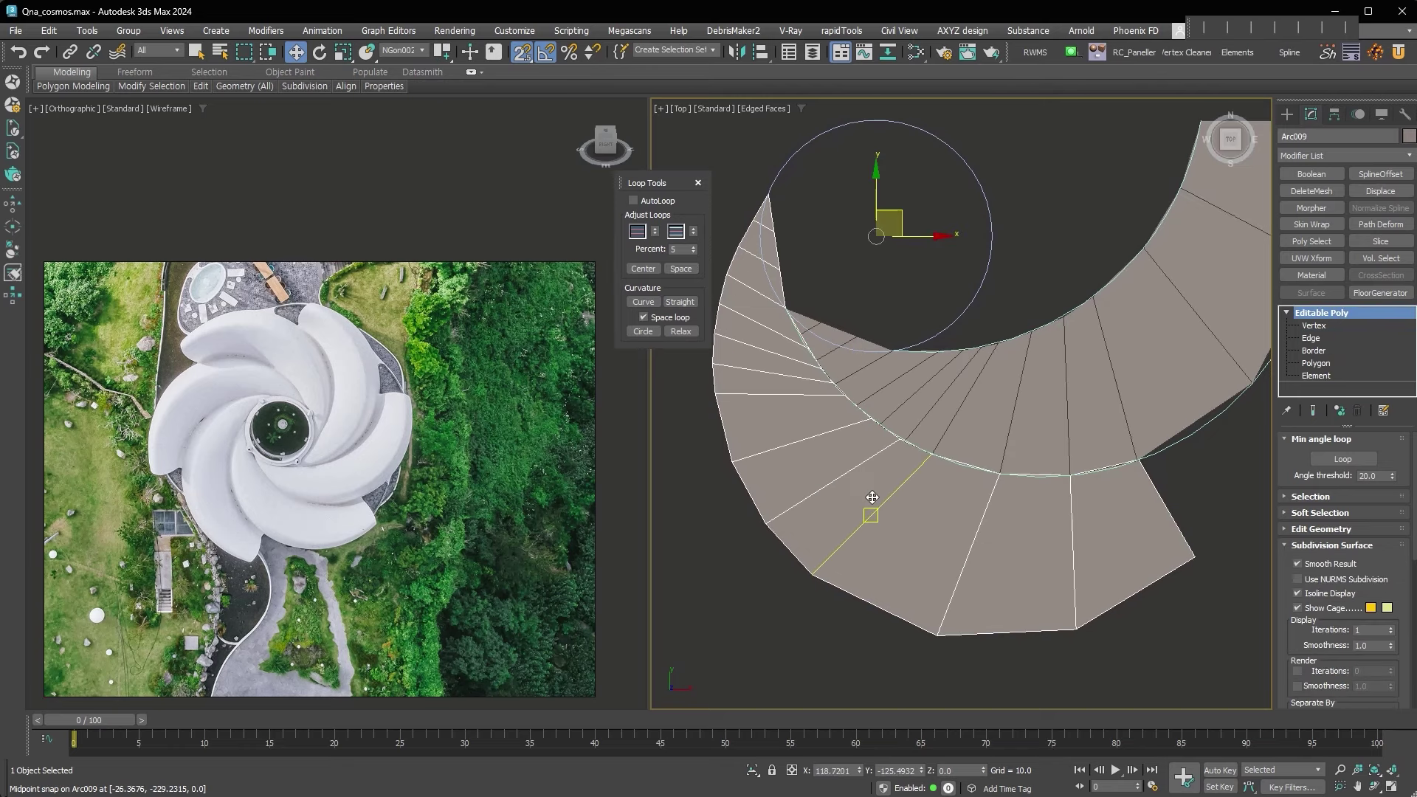
pyautogui.click(1314, 326)
pyautogui.scroll(3, 889, 413)
pyautogui.scroll(3, 890, 403)
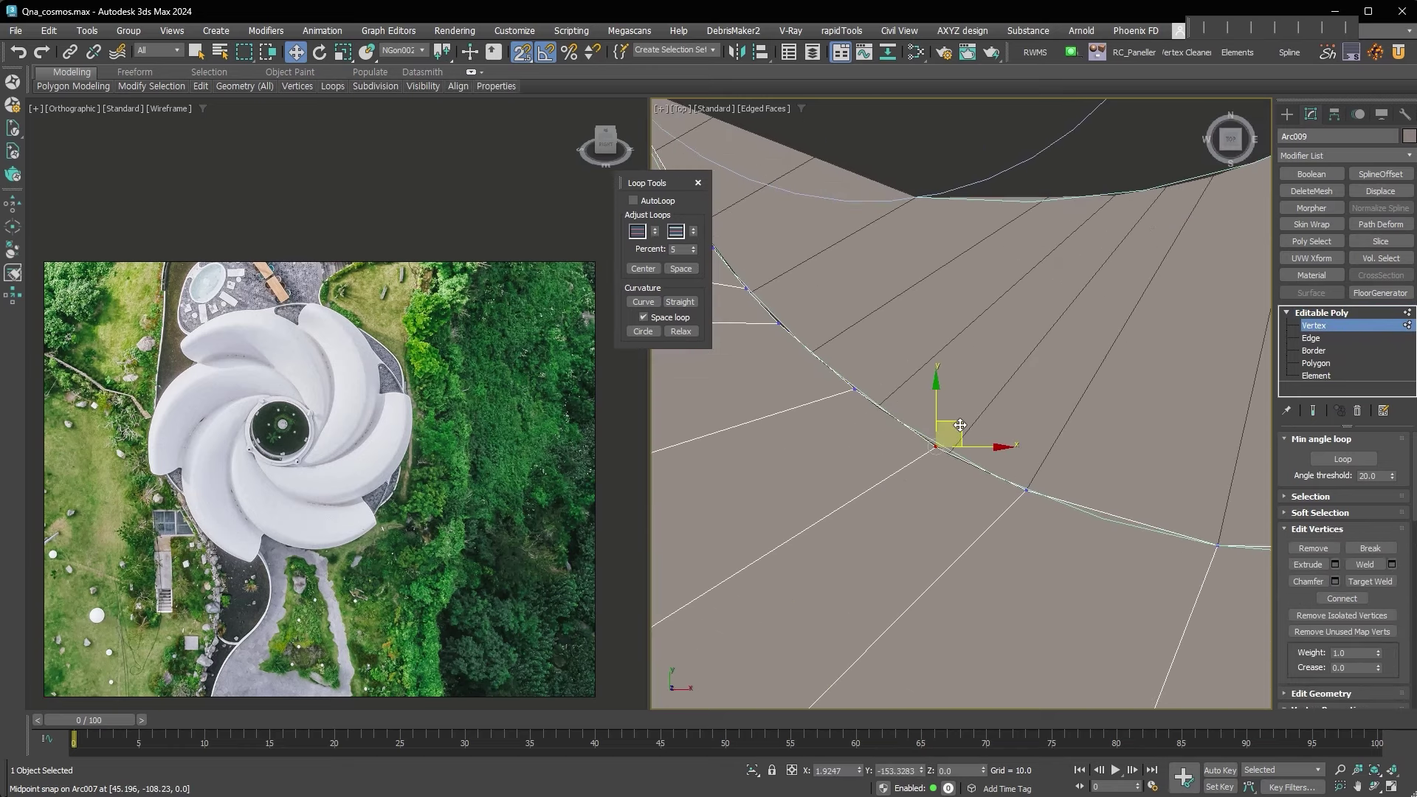
pyautogui.scroll(2, 893, 370)
pyautogui.moveTo(893, 370); pyautogui.dragTo(998, 320, button='middle')
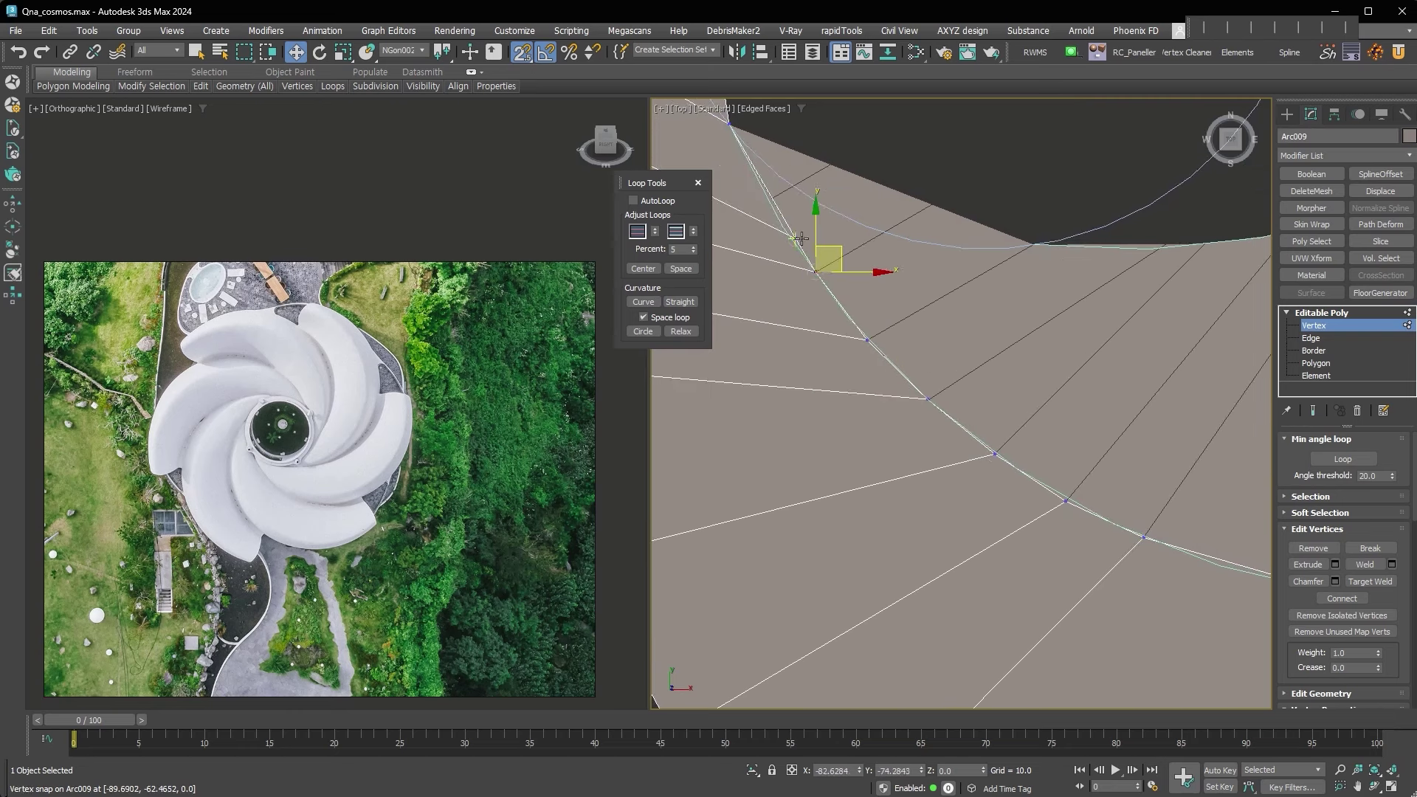
pyautogui.moveTo(1072, 465); pyautogui.dragTo(982, 505, button='middle')
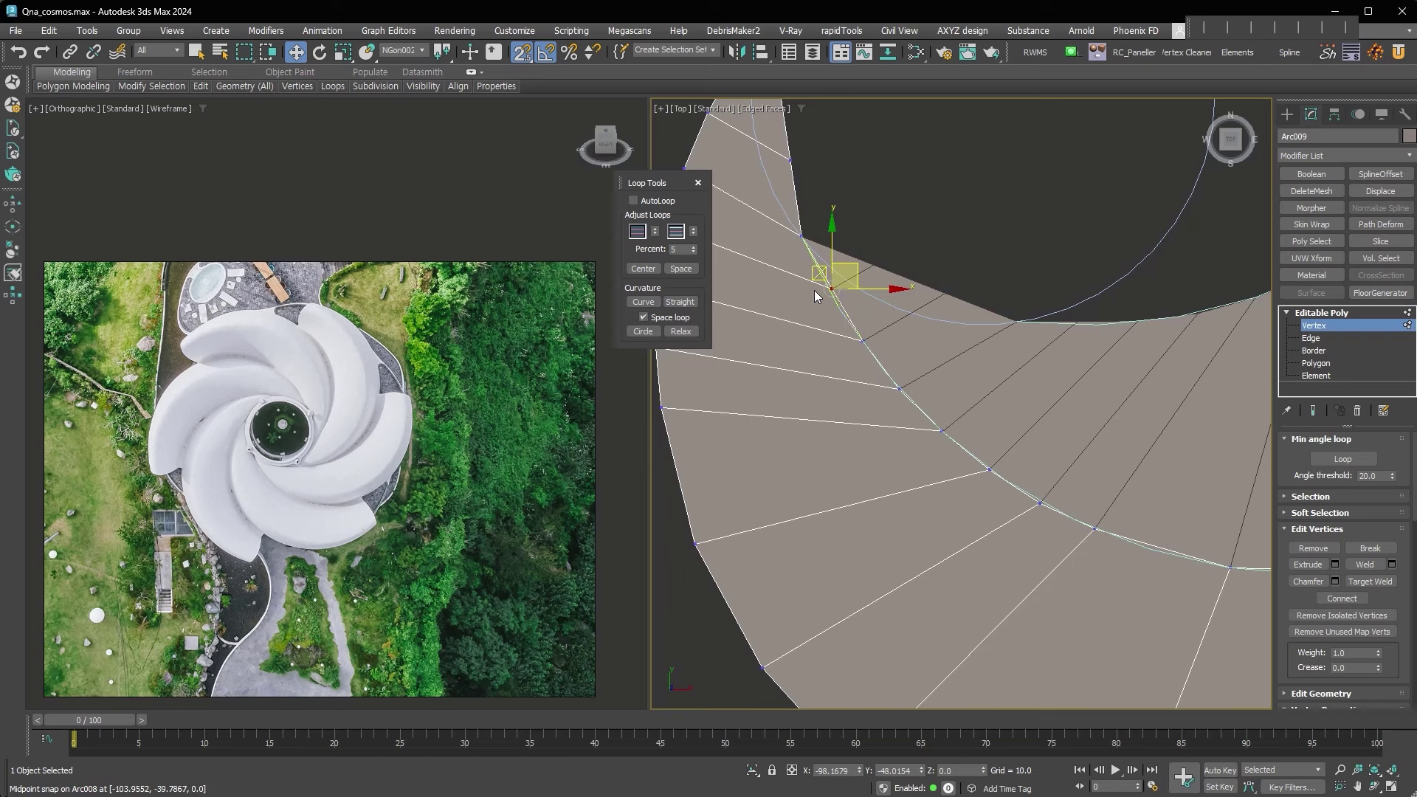
pyautogui.scroll(2, 813, 290)
pyautogui.press('s')
pyautogui.moveTo(871, 275); pyautogui.dragTo(872, 275)
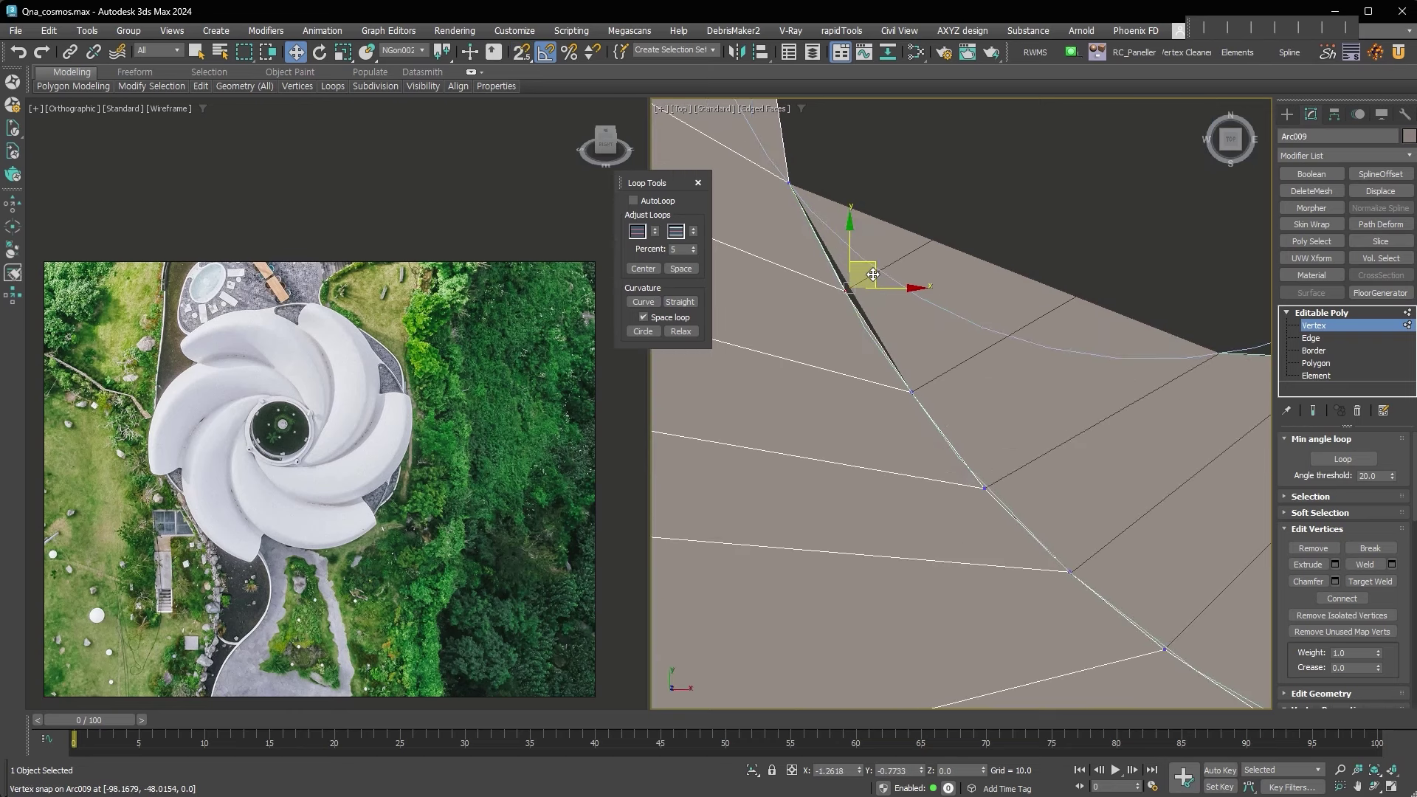
# Select several vertices along Arc009's inner edge curve.
pyautogui.moveTo(985, 501); pyautogui.dragTo(941, 424, button='middle')
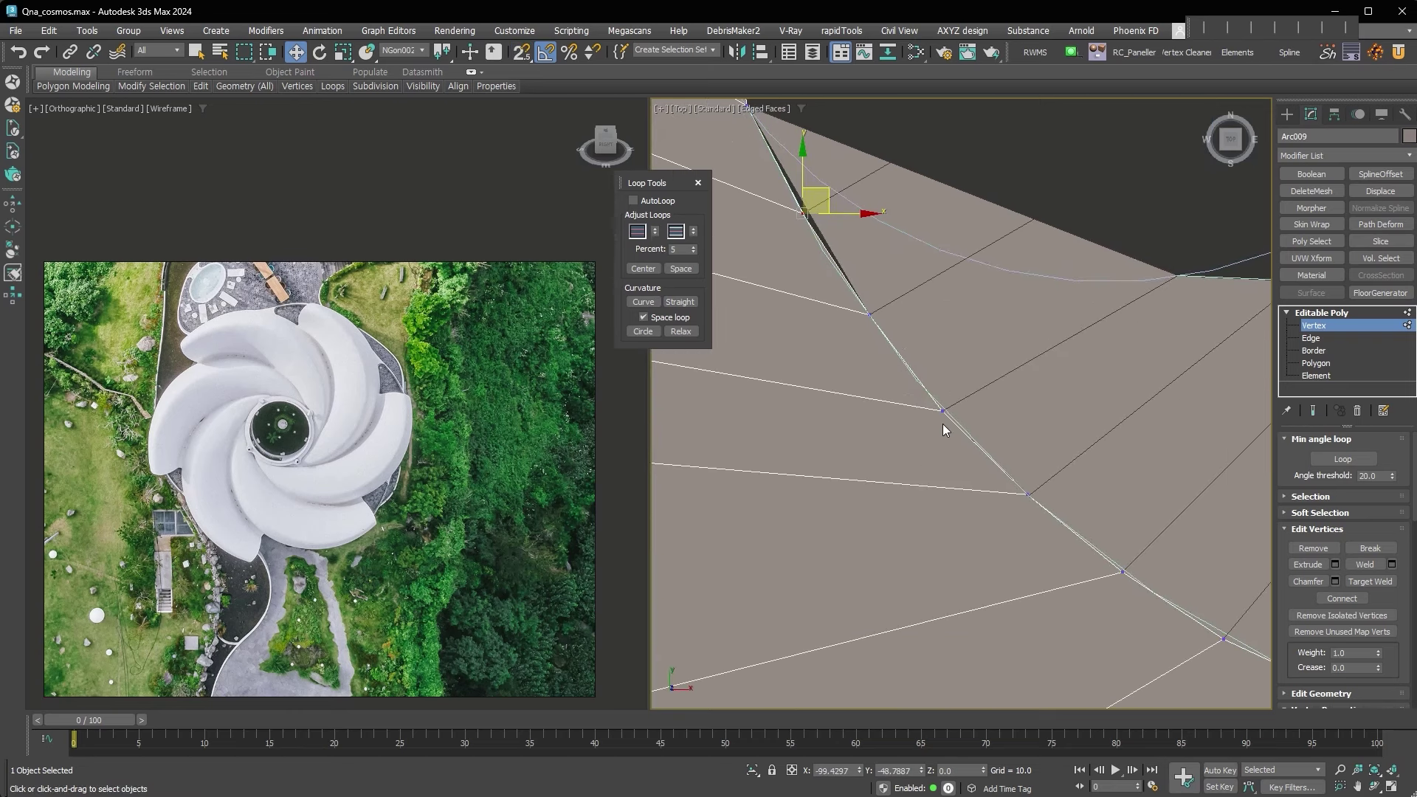
pyautogui.click(941, 414)
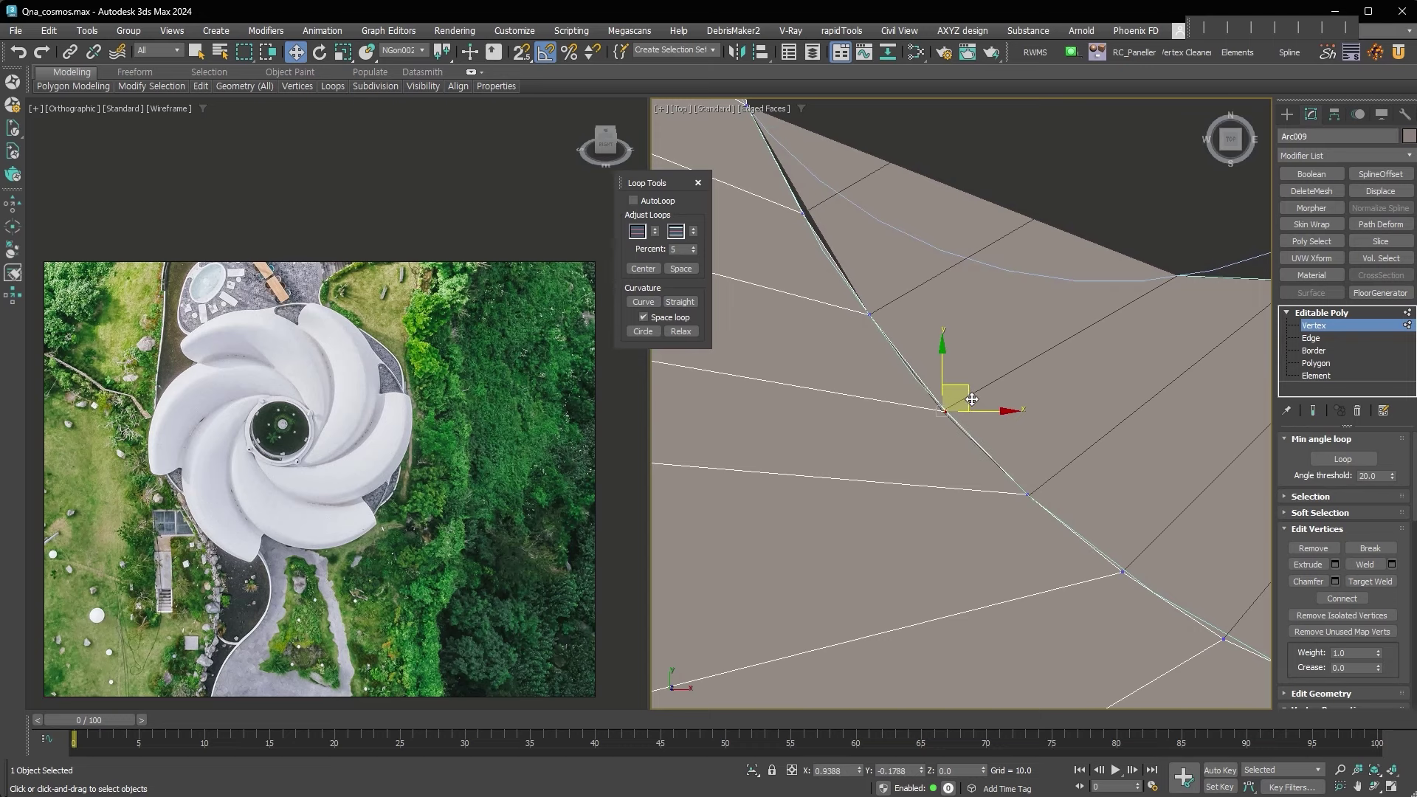
pyautogui.moveTo(1132, 573); pyautogui.dragTo(1014, 481, button='middle')
pyautogui.click(1001, 484)
pyautogui.moveTo(1116, 567); pyautogui.dragTo(990, 497, button='middle')
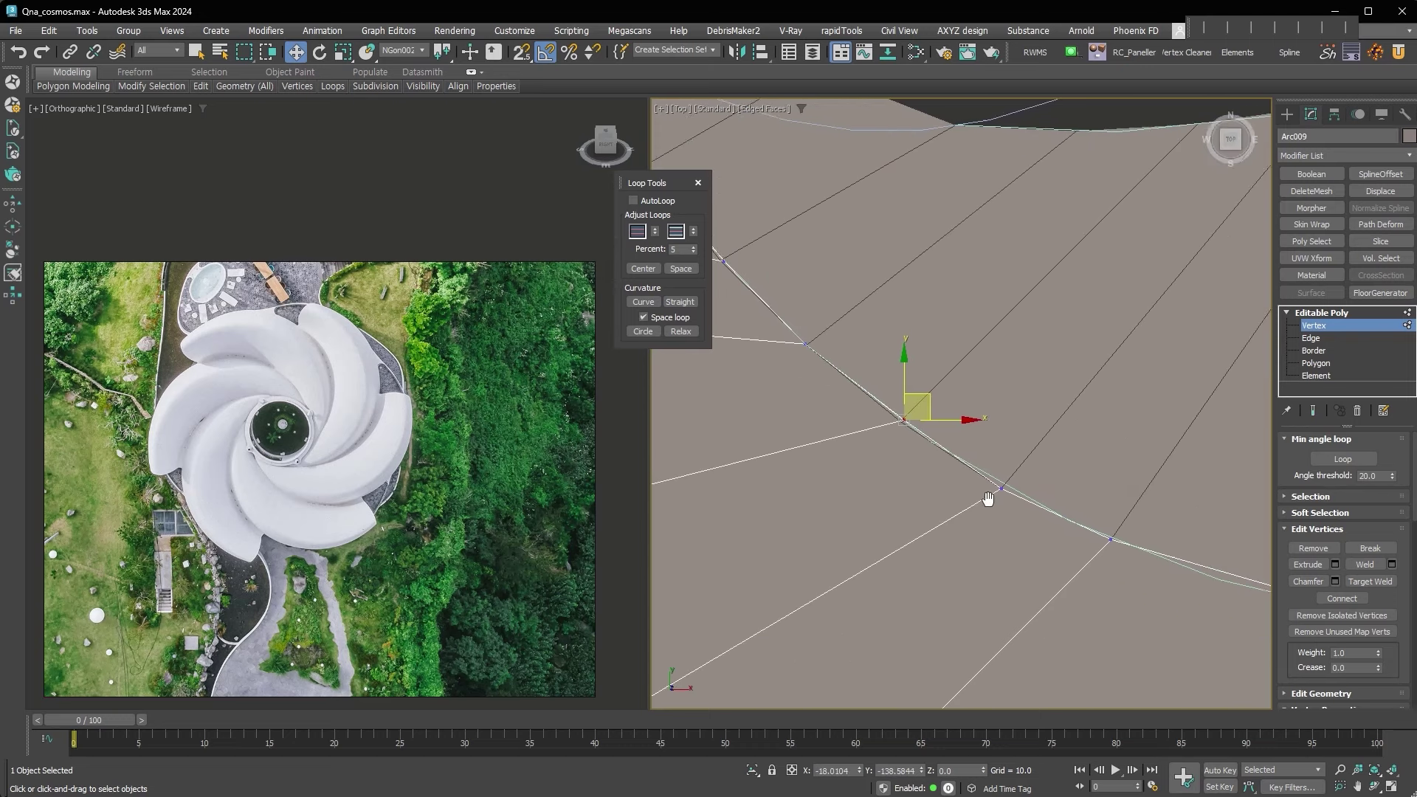
pyautogui.click(976, 476)
pyautogui.moveTo(994, 556); pyautogui.dragTo(990, 558, button='middle')
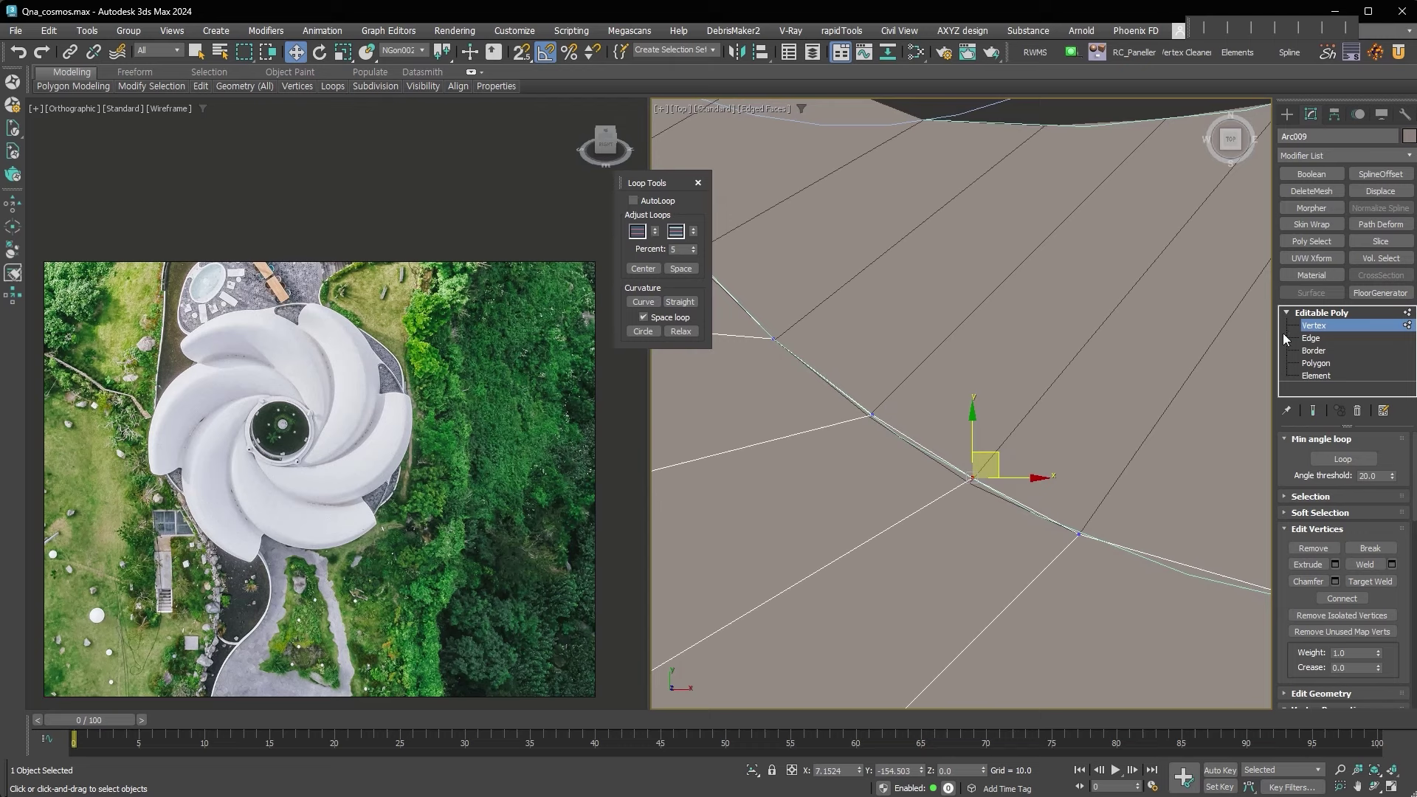
# Snap Arc007's seam vertices onto Arc009's matching vertices and midpoints.
pyautogui.click(1318, 332)
pyautogui.click(1115, 312)
pyautogui.click(1317, 332)
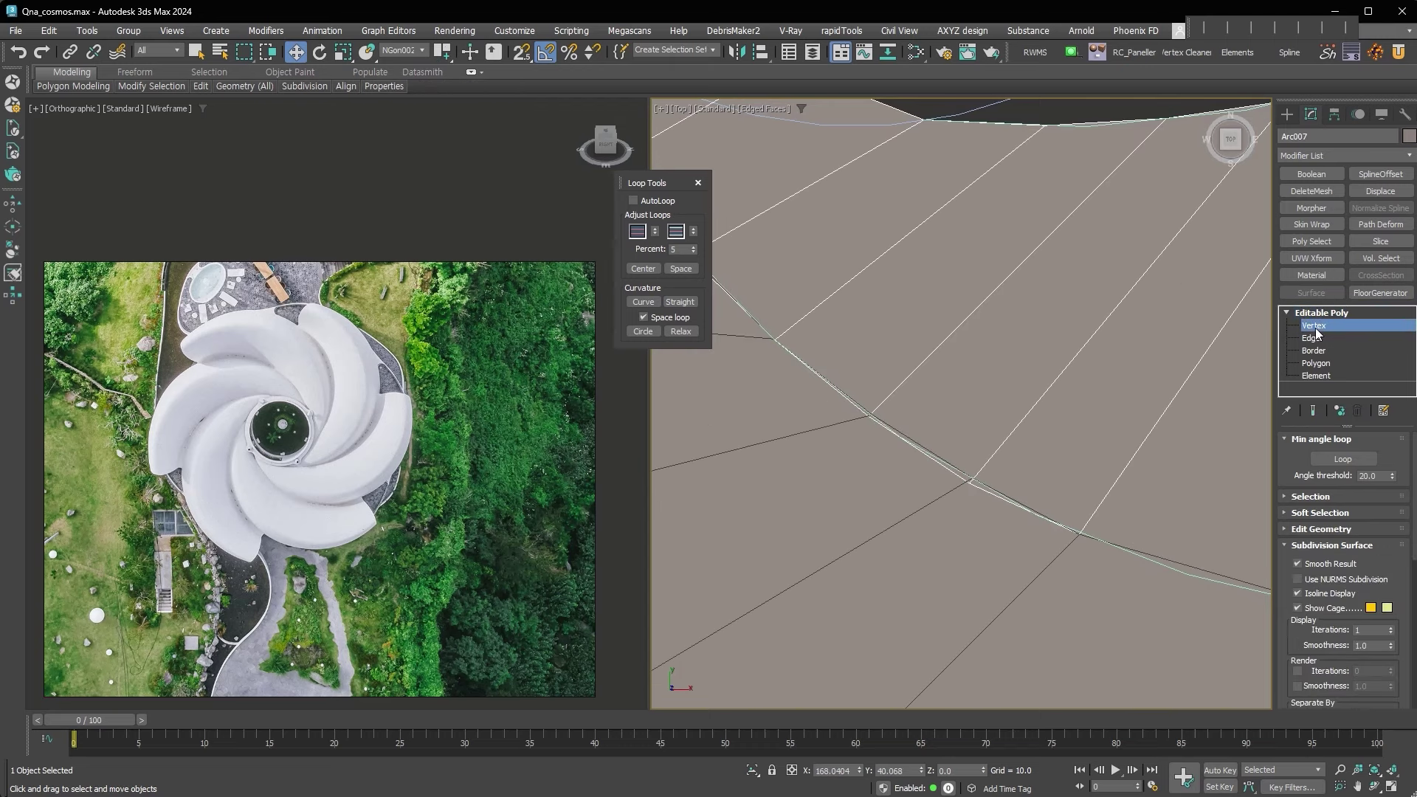
pyautogui.click(976, 484)
pyautogui.press('s')
pyautogui.moveTo(986, 468); pyautogui.dragTo(1181, 502, button='middle')
pyautogui.moveTo(1181, 502); pyautogui.dragTo(990, 379)
pyautogui.moveTo(989, 379); pyautogui.dragTo(1039, 431, button='middle')
pyautogui.moveTo(1030, 428); pyautogui.dragTo(947, 351)
pyautogui.moveTo(948, 351); pyautogui.dragTo(931, 475, button='middle')
pyautogui.moveTo(1006, 411); pyautogui.dragTo(932, 333)
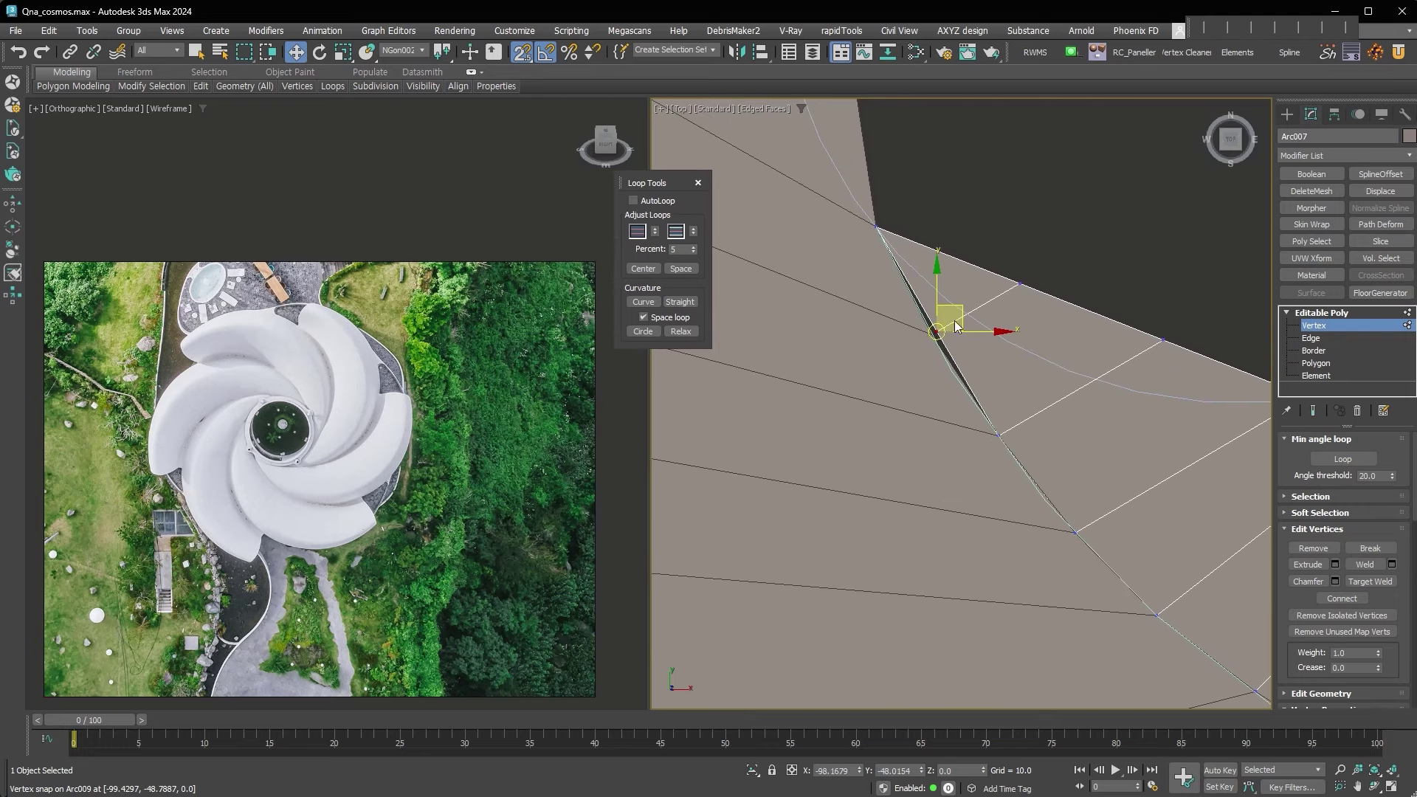
pyautogui.scroll(-3, 919, 453)
pyautogui.scroll(-2, 987, 446)
pyautogui.click(886, 392)
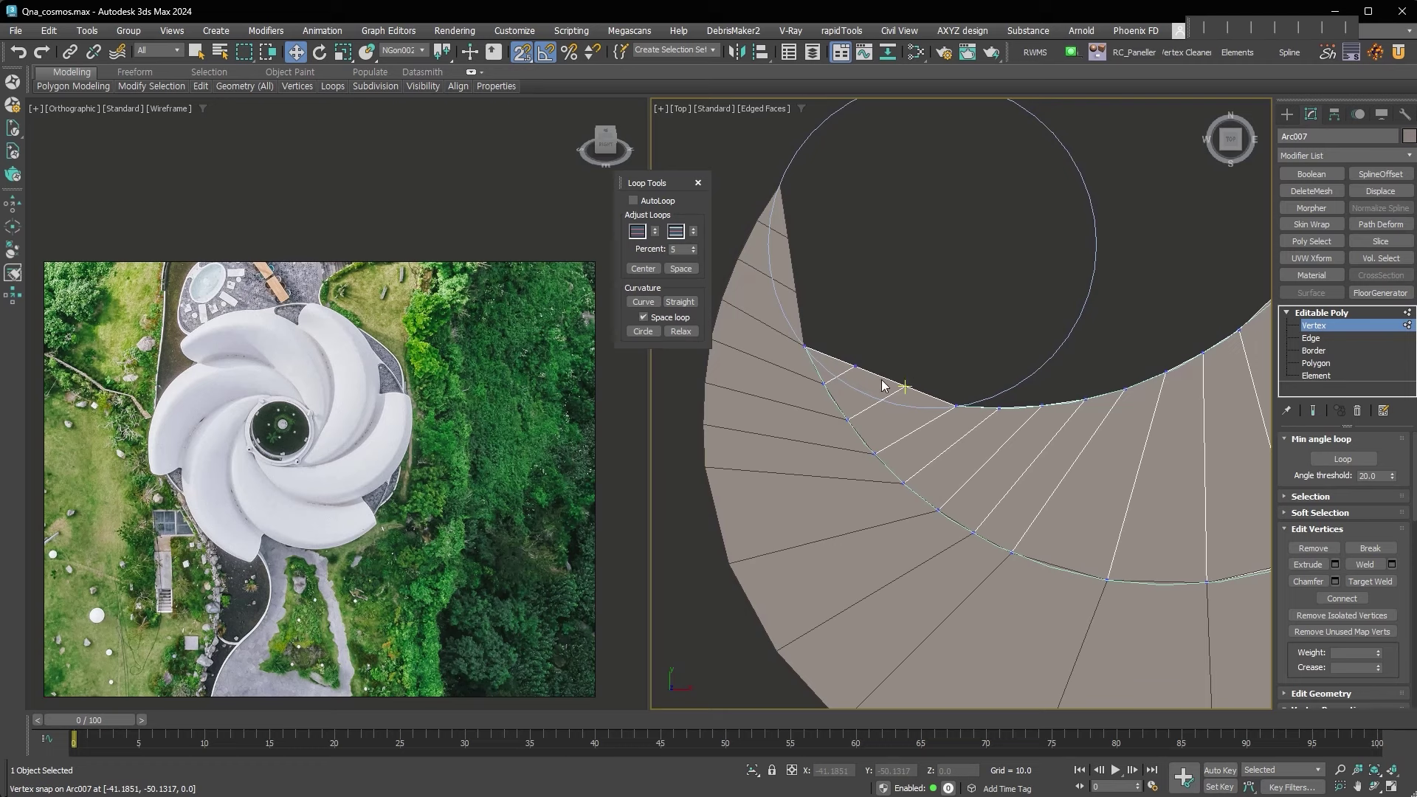
pyautogui.moveTo(888, 343); pyautogui.dragTo(899, 403, button='middle')
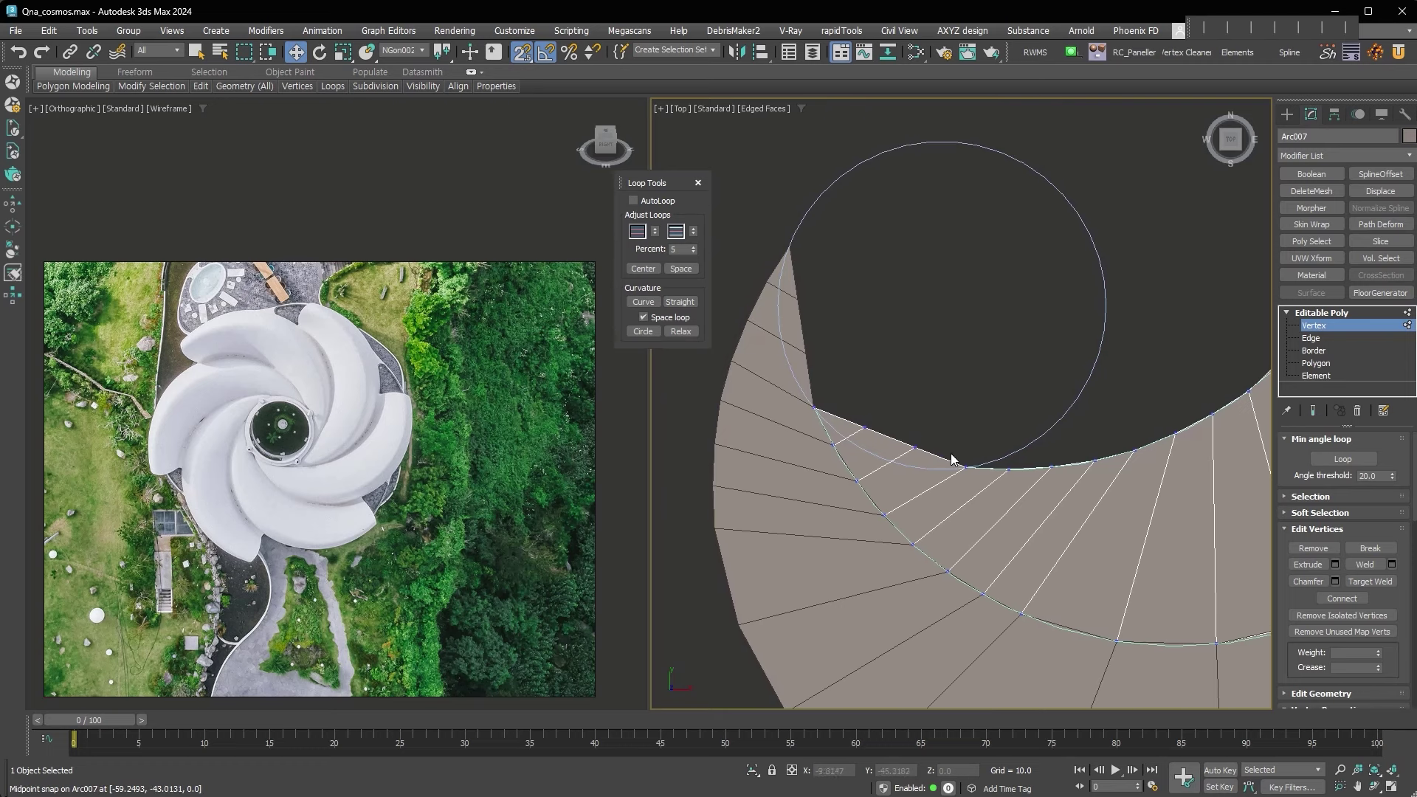
# Move one inner-arc vertex of Arc007 with snapping off to smooth the curve.
pyautogui.scroll(2, 869, 422)
pyautogui.click(863, 431)
pyautogui.press('s')
pyautogui.moveTo(875, 435)
pyautogui.mouseDown()
pyautogui.moveTo(917, 441)
pyautogui.moveTo(920, 484)
pyautogui.mouseUp()
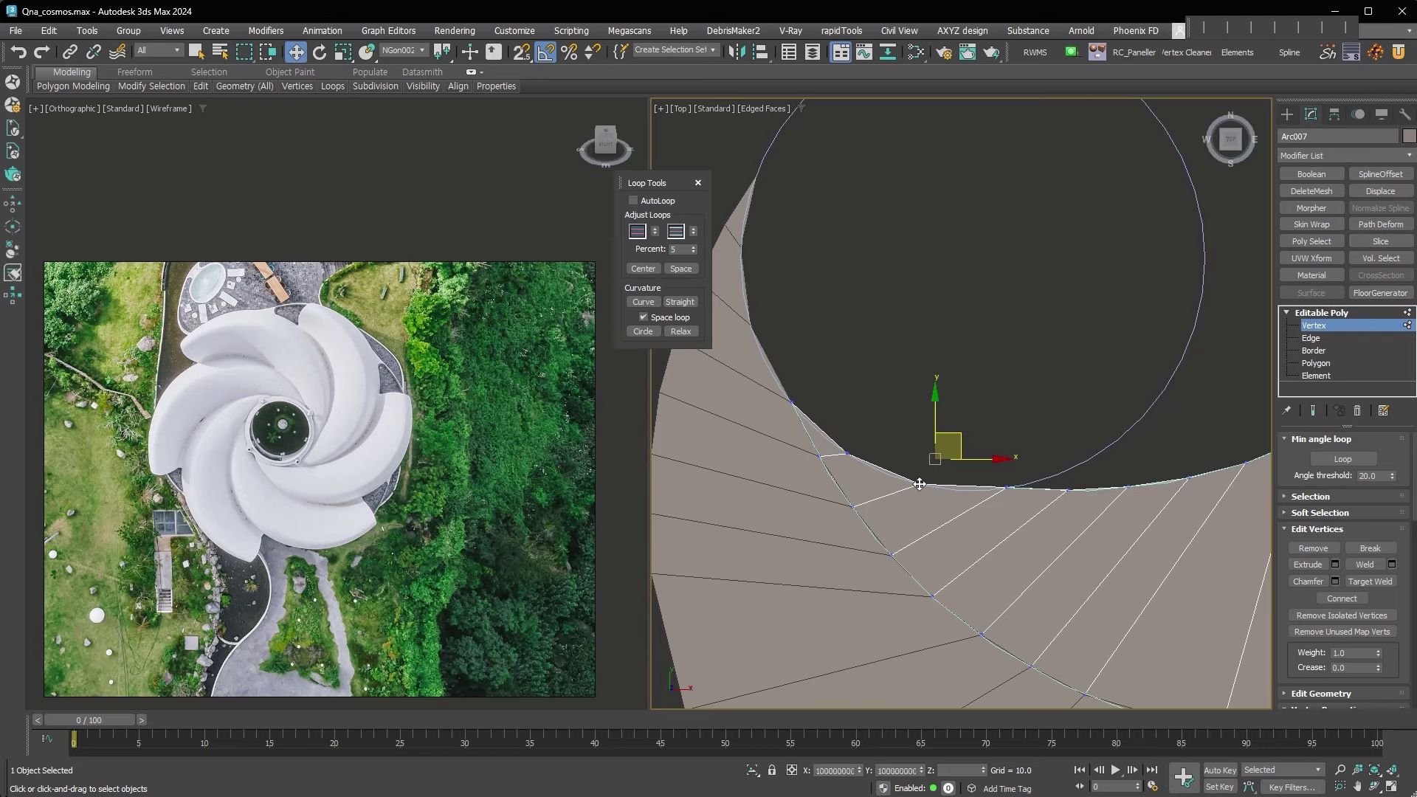
pyautogui.click(995, 469)
# Delete the Arc009 piece.
pyautogui.scroll(-3, 776, 411)
pyautogui.scroll(-2, 777, 411)
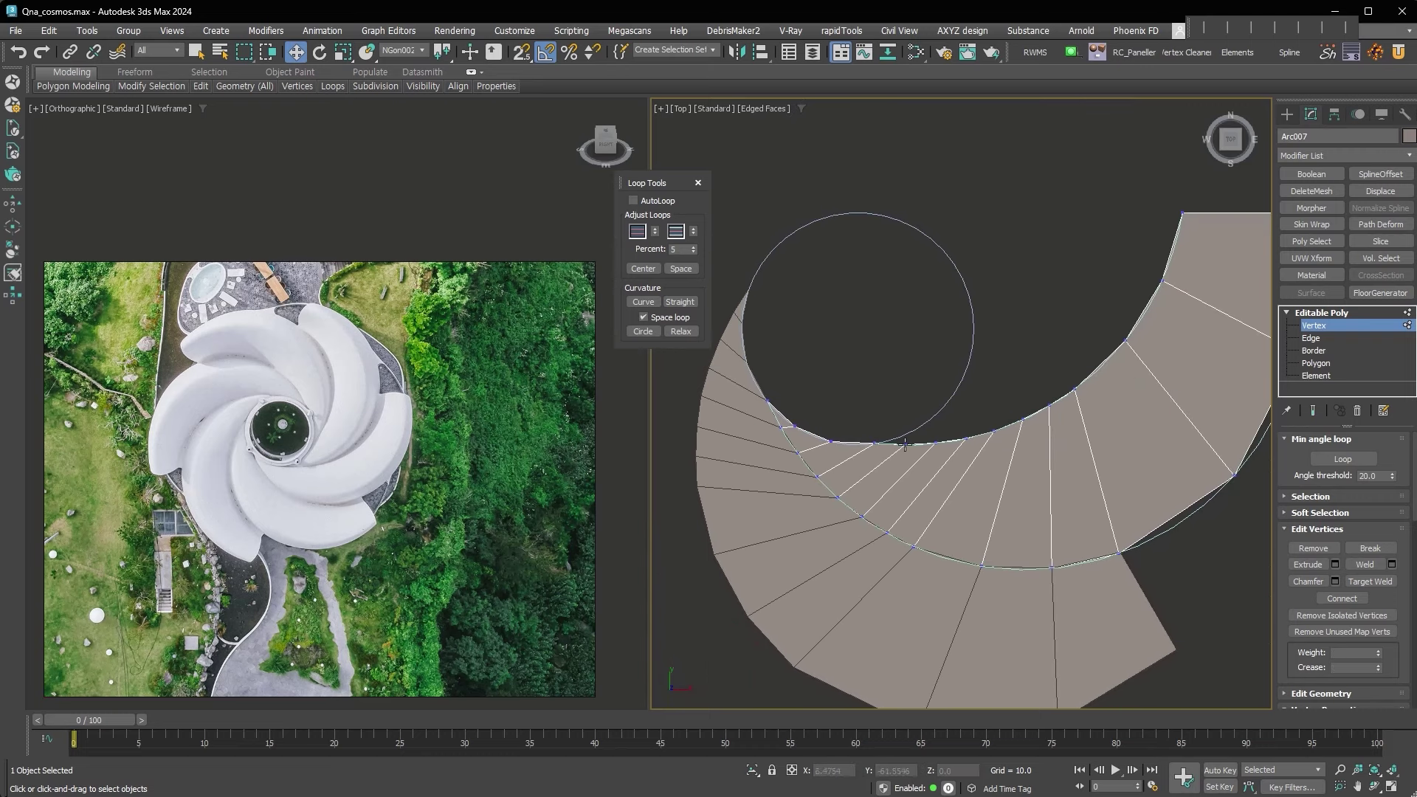
pyautogui.click(1114, 582)
pyautogui.scroll(2, 1114, 582)
pyautogui.press('Delete')
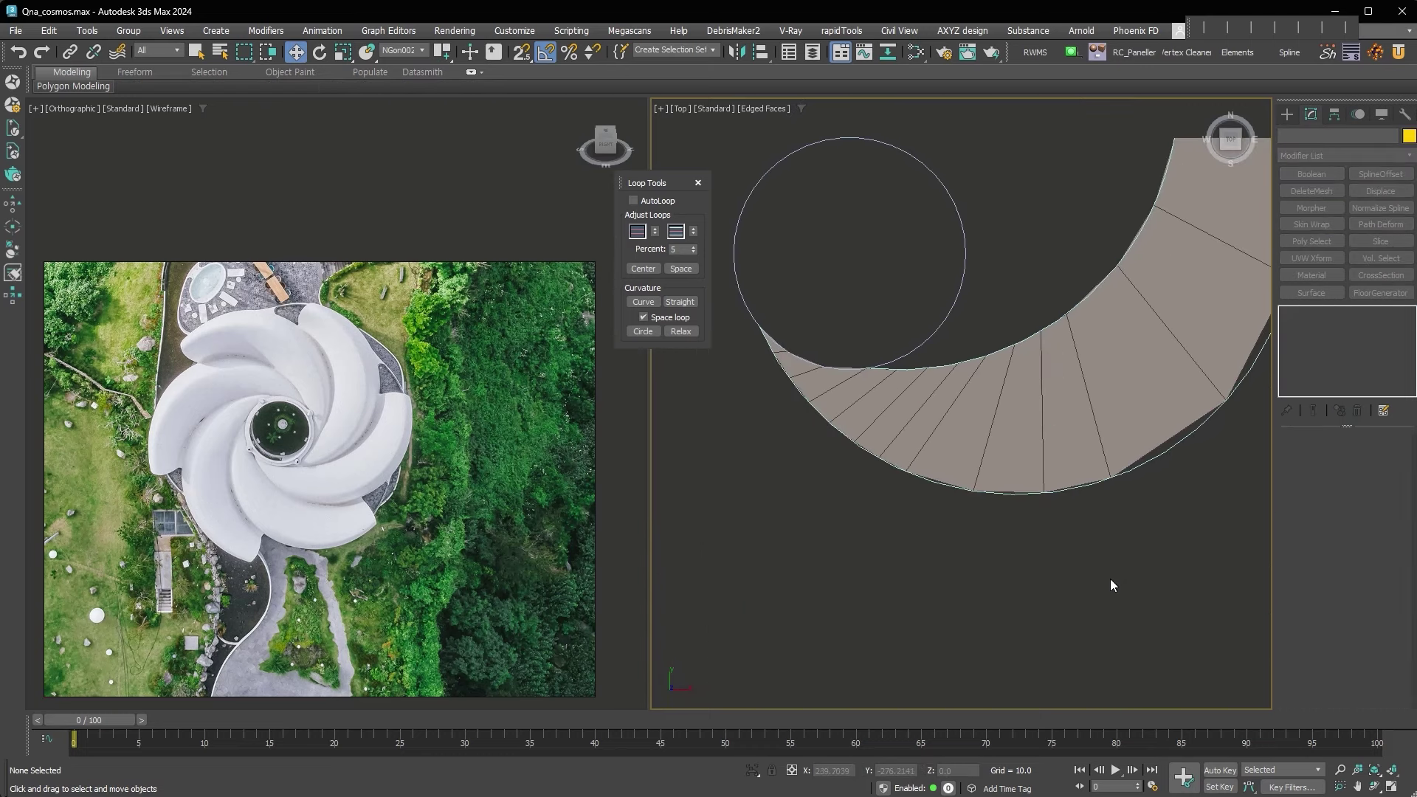
# Rotate-clone Arc007 in 60° steps around the hub, making five copies.
pyautogui.click(1034, 402)
pyautogui.scroll(-2, 1027, 478)
pyautogui.rightClick(908, 342)
pyautogui.click(931, 373)
pyautogui.keyDown('shift'); pyautogui.moveTo(946, 329); pyautogui.dragTo(958, 381); pyautogui.keyUp('shift')
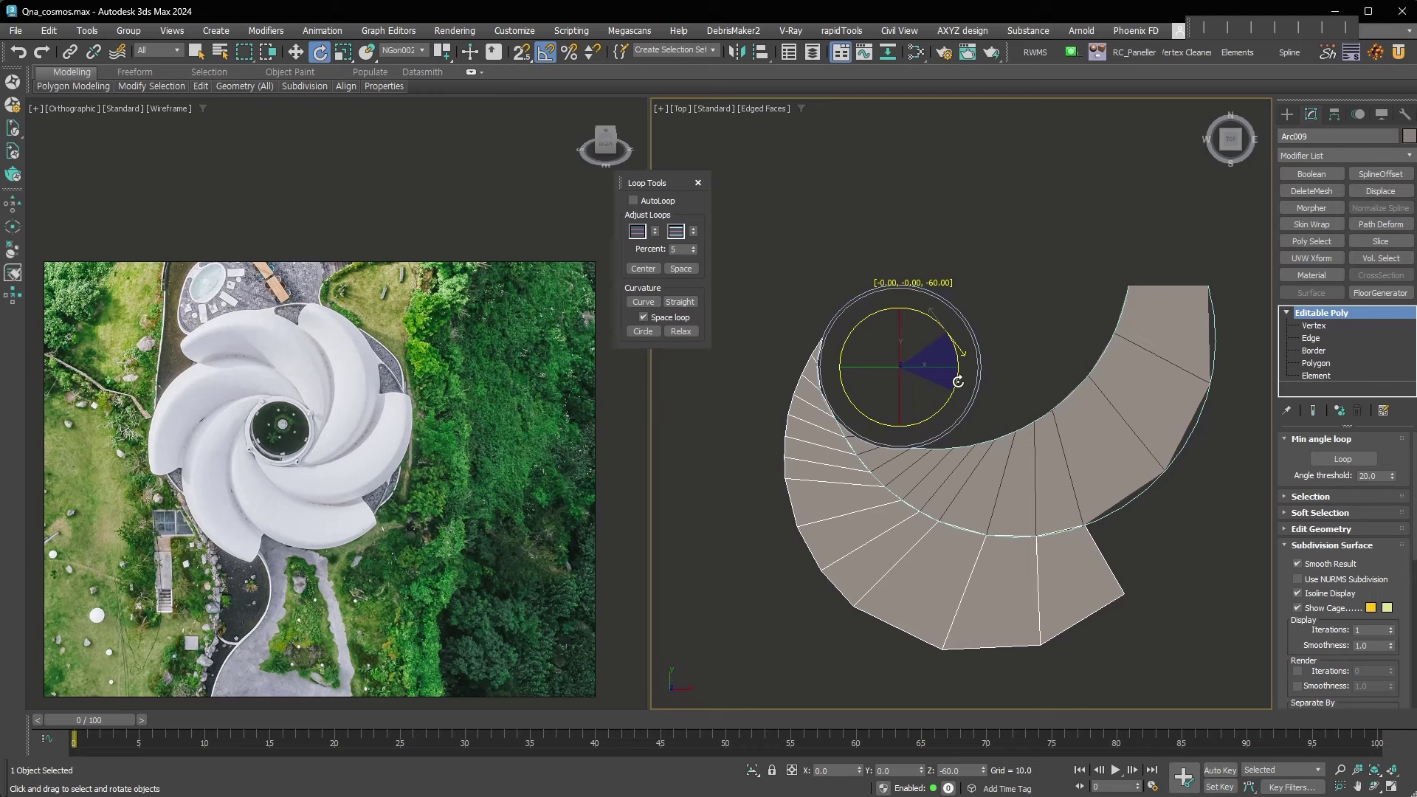
pyautogui.moveTo(958, 381); pyautogui.dragTo(958, 381)
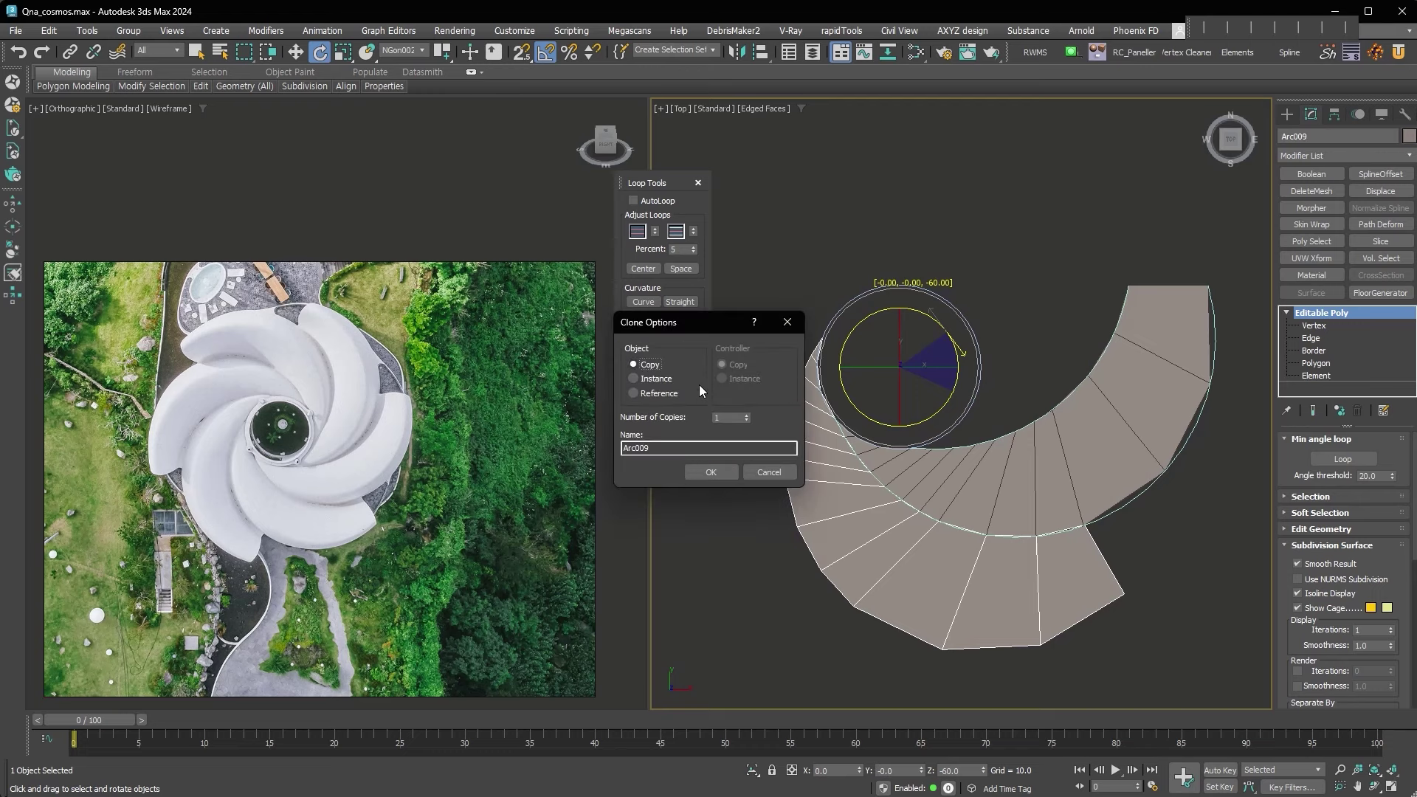
pyautogui.moveTo(749, 418); pyautogui.dragTo(745, 413)
pyautogui.click(710, 472)
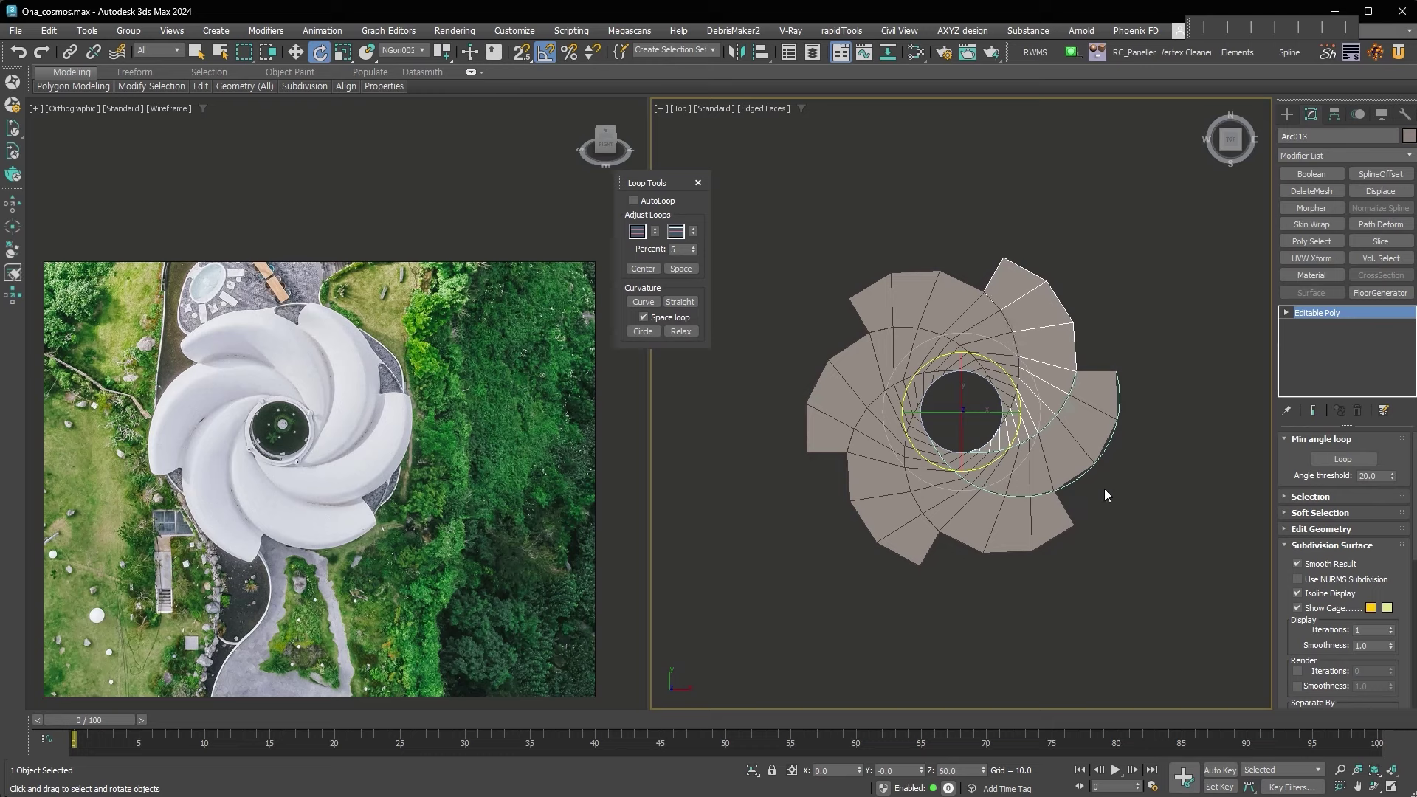
# Select all six petals and open Quick Attach.
pyautogui.hotkey('ctrl', 'a')
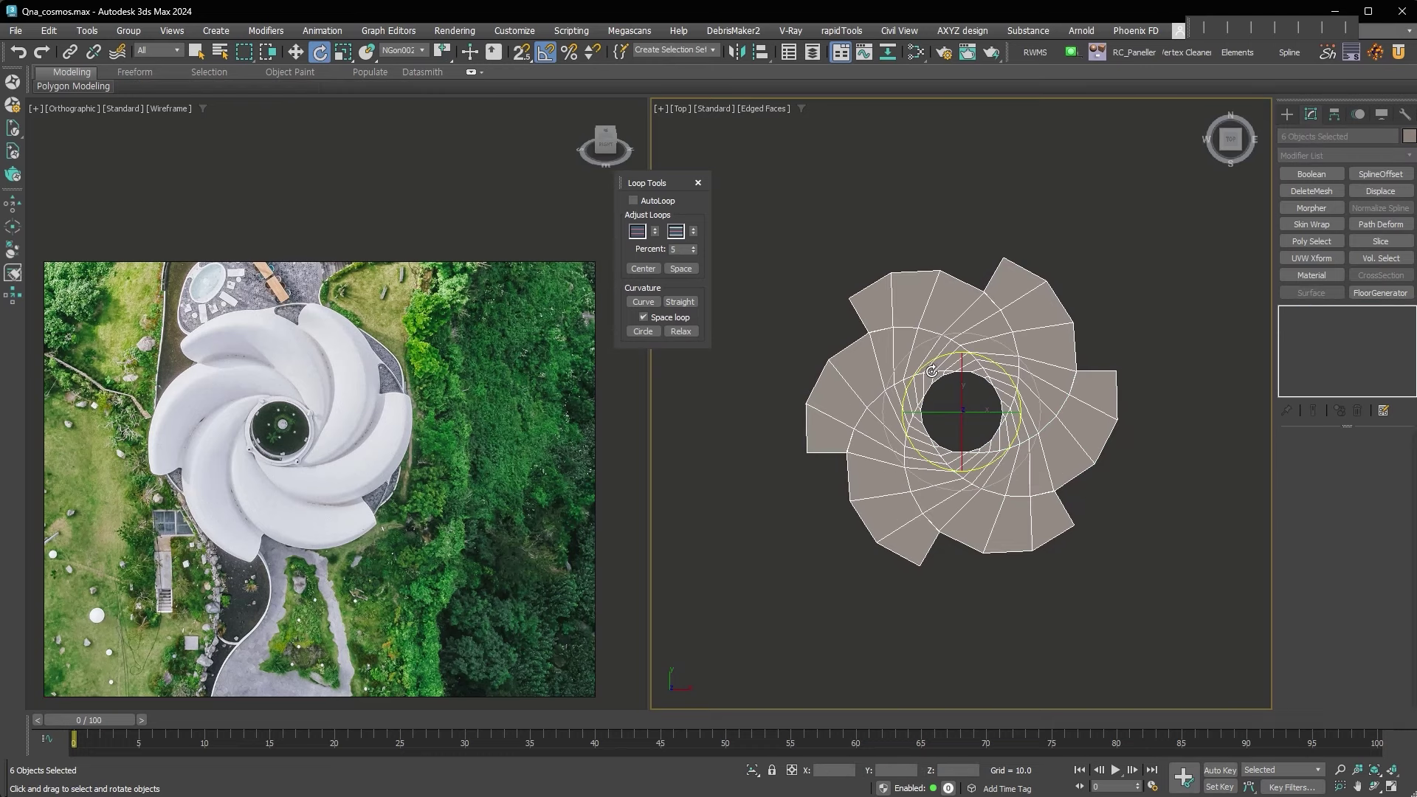
pyautogui.scroll(2, 934, 372)
pyautogui.hotkey('alt', 'a')
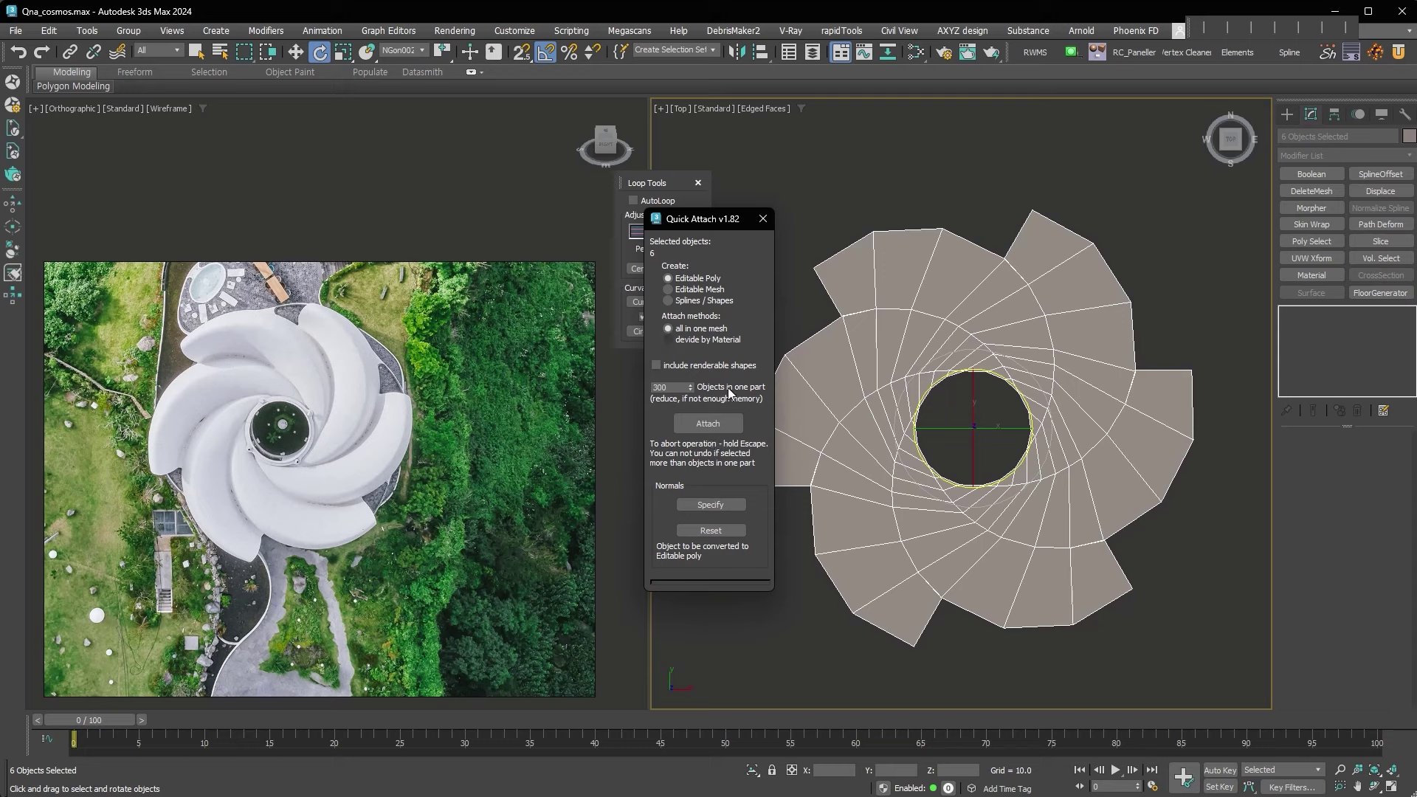
# Attach the six petals into one mesh and set its object colour to beige.
pyautogui.click(722, 423)
pyautogui.press('Return')
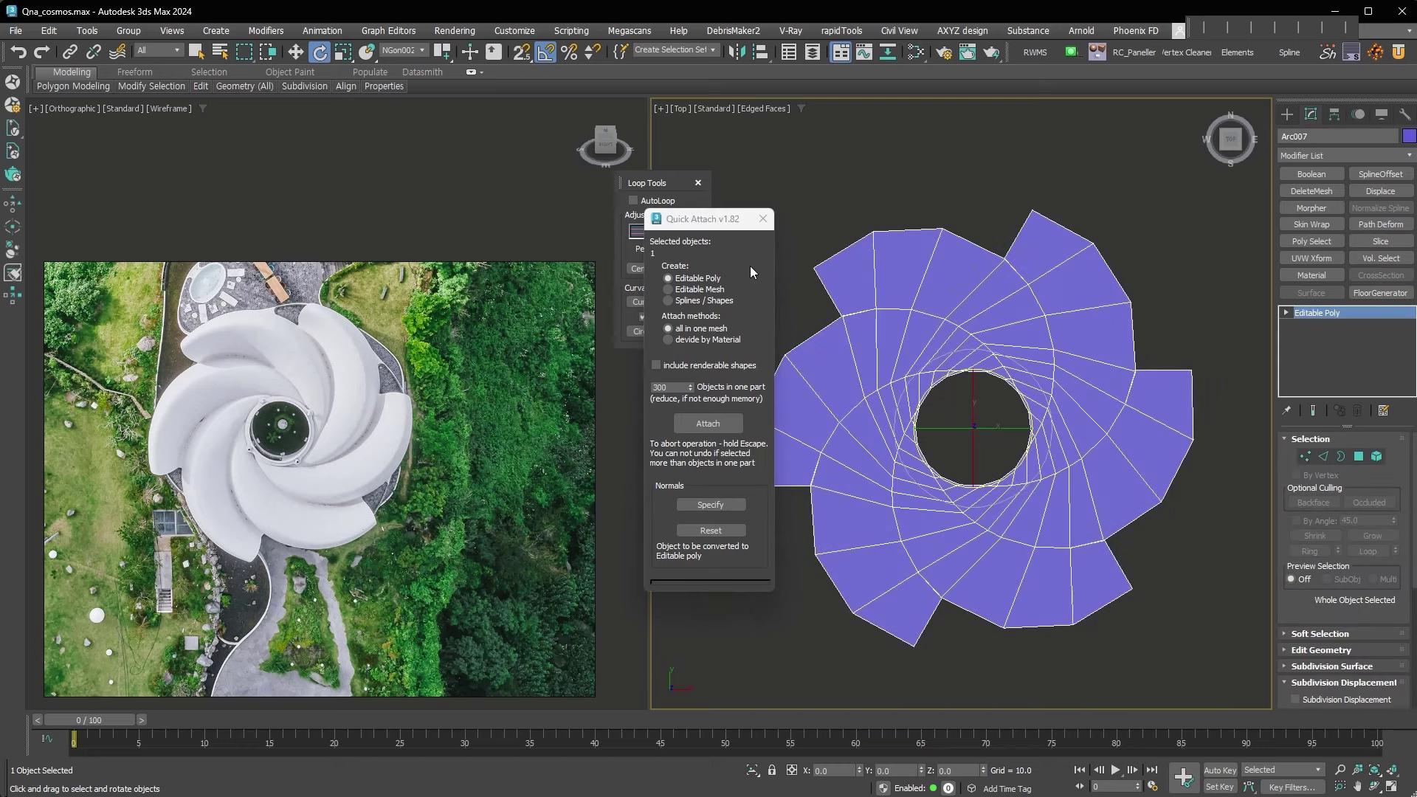
pyautogui.click(698, 183)
pyautogui.click(1409, 136)
pyautogui.click(760, 393)
pyautogui.click(838, 436)
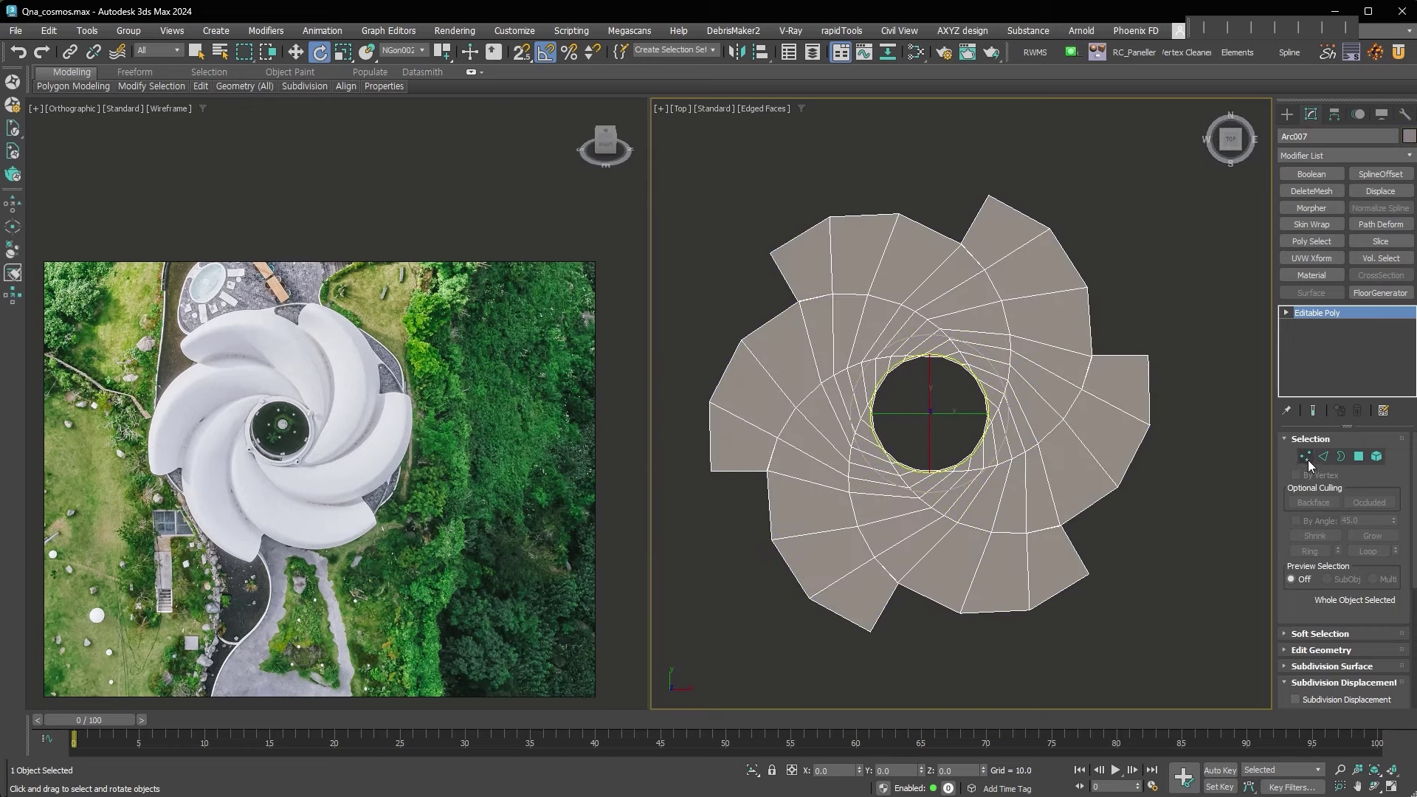
# Weld all the mesh's vertices with a raised threshold to merge overlapping seams.
pyautogui.click(1304, 456)
pyautogui.hotkey('ctrl', 'a')
pyautogui.scroll(6, 1093, 358)
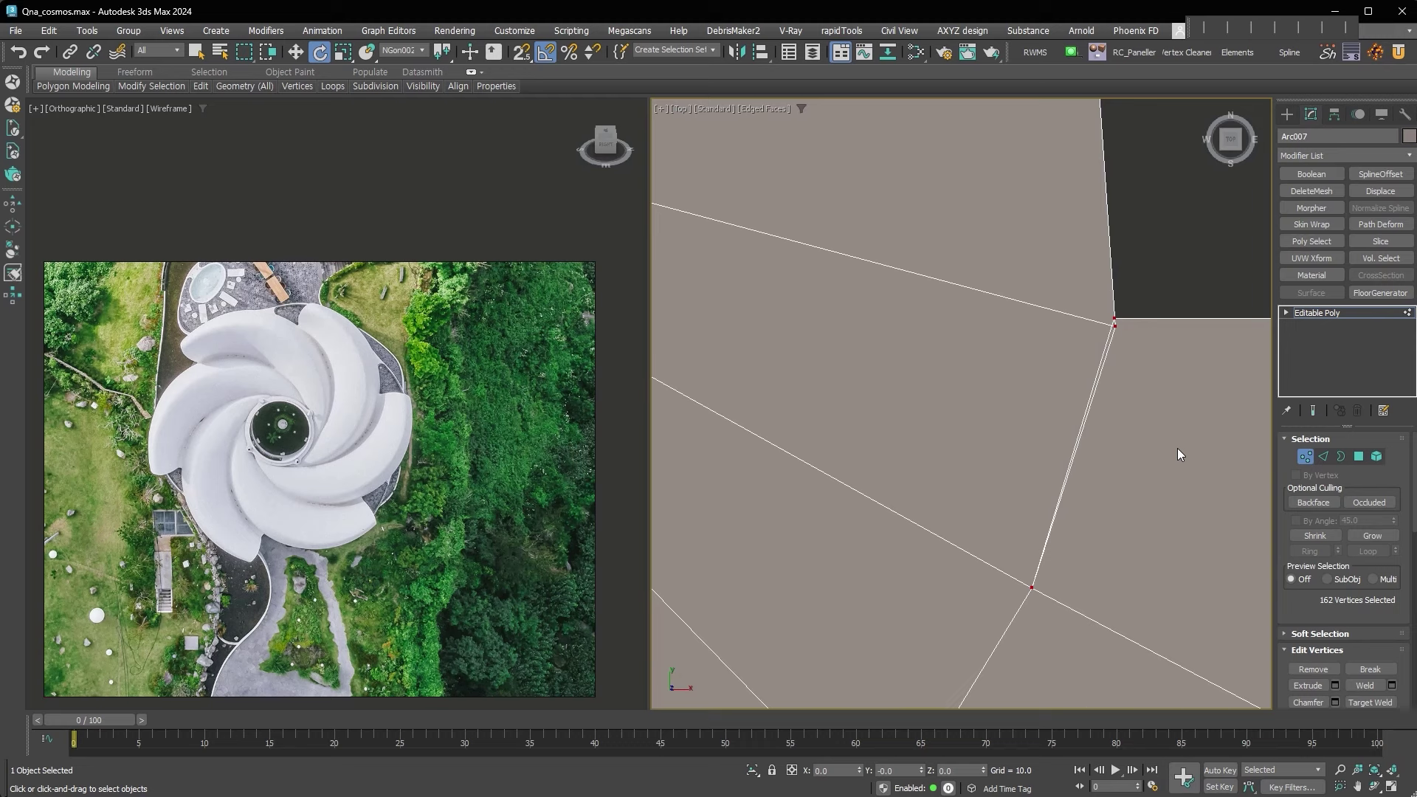
pyautogui.scroll(-5, 1178, 452)
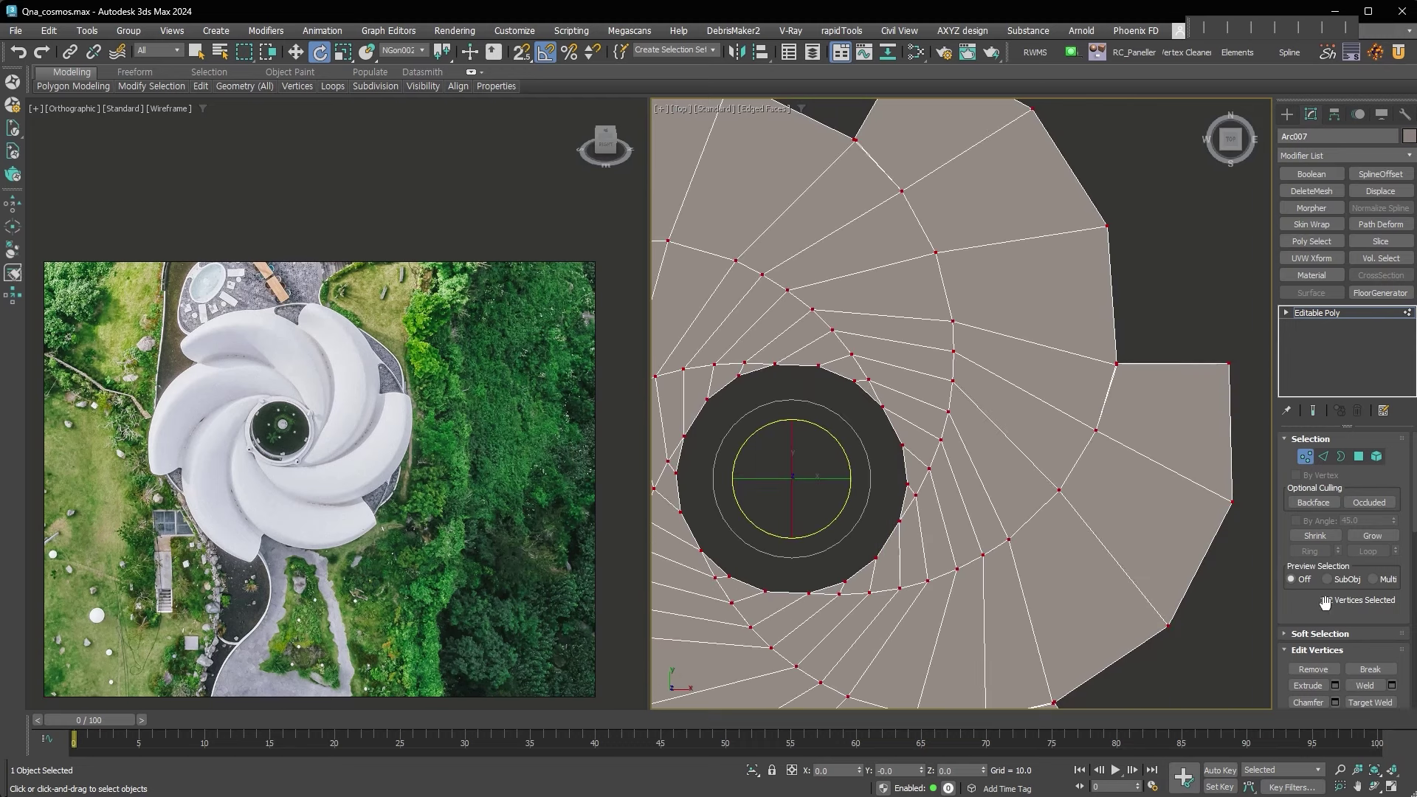
pyautogui.moveTo(1325, 602); pyautogui.dragTo(1318, 459)
pyautogui.click(1389, 541)
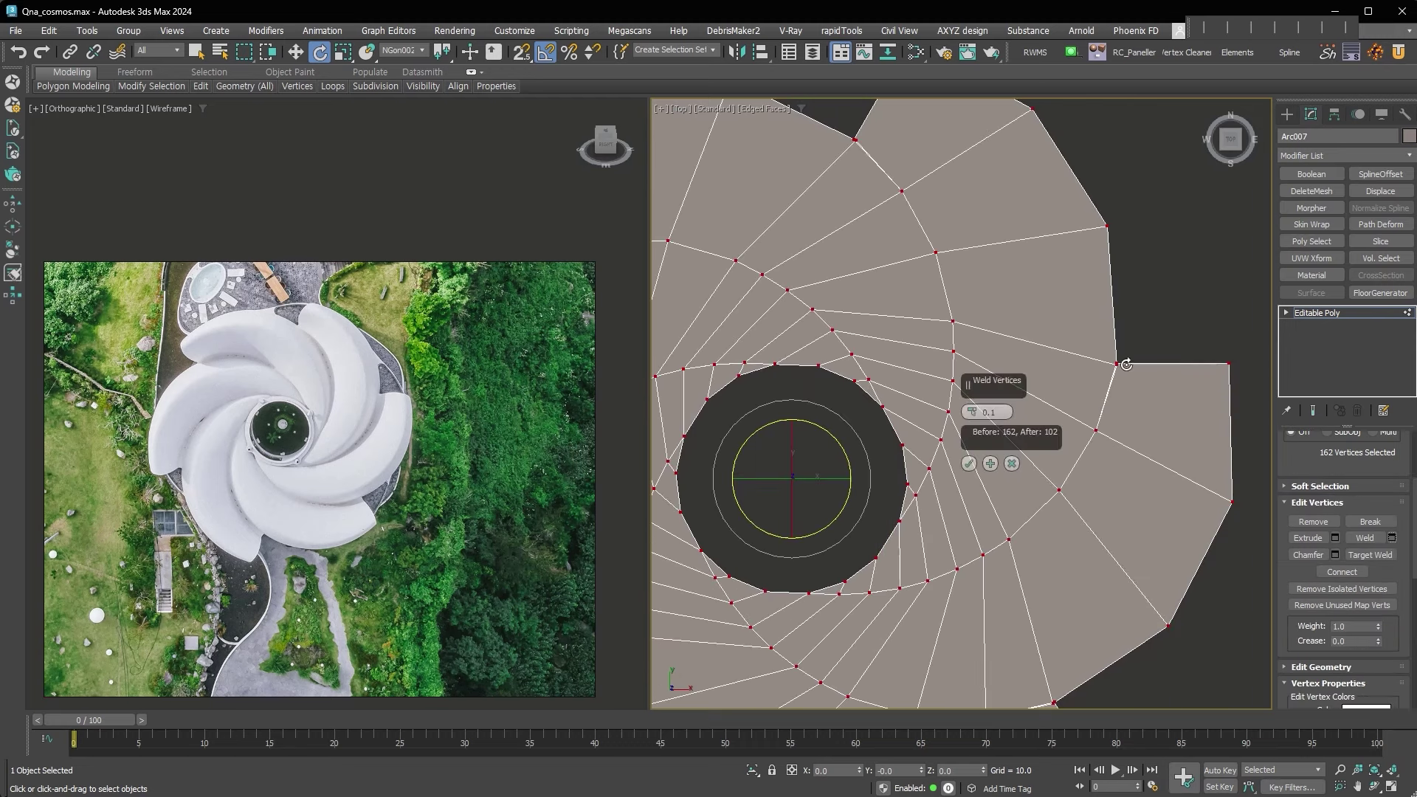
pyautogui.scroll(5, 1126, 365)
pyautogui.moveTo(972, 413); pyautogui.dragTo(982, 449)
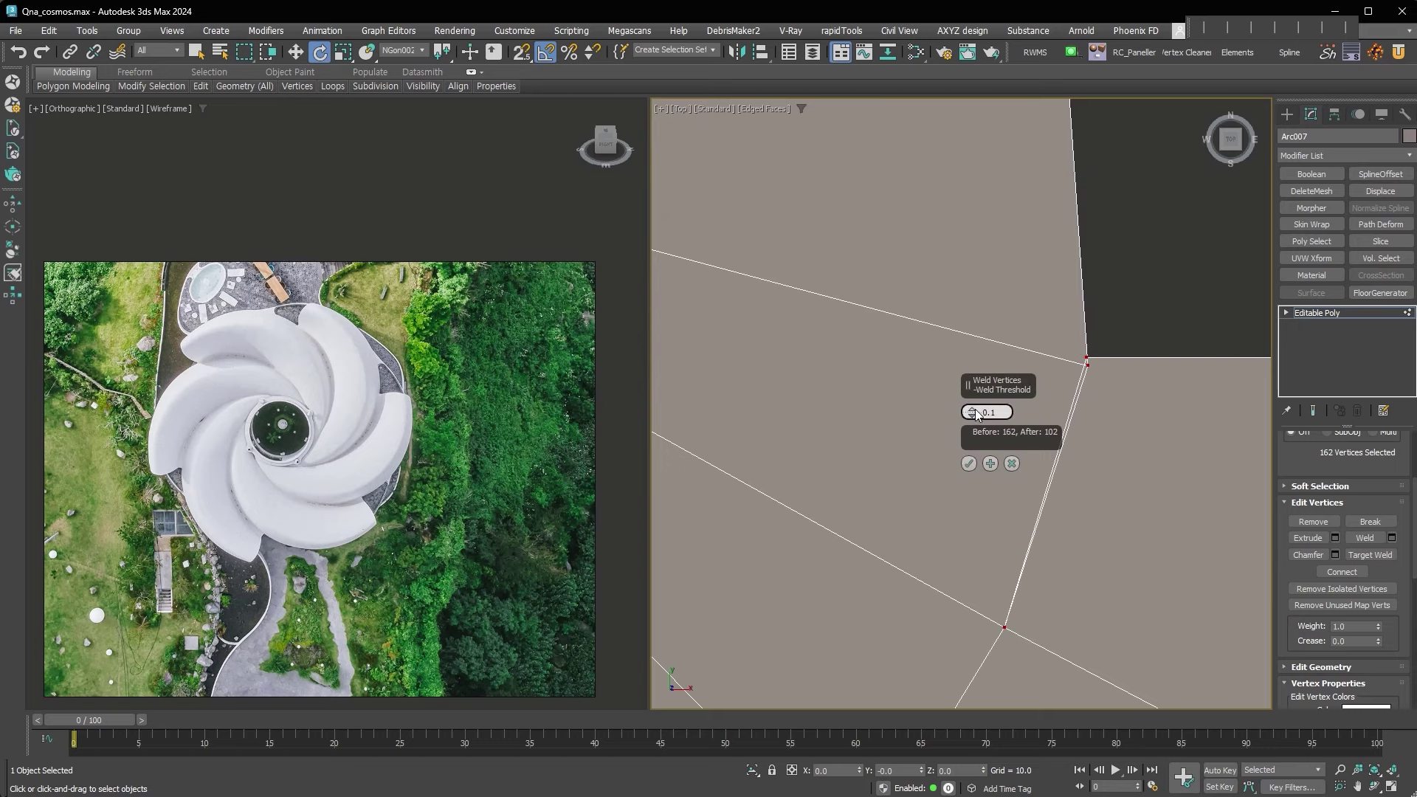
pyautogui.click(968, 463)
pyautogui.scroll(-5, 1137, 344)
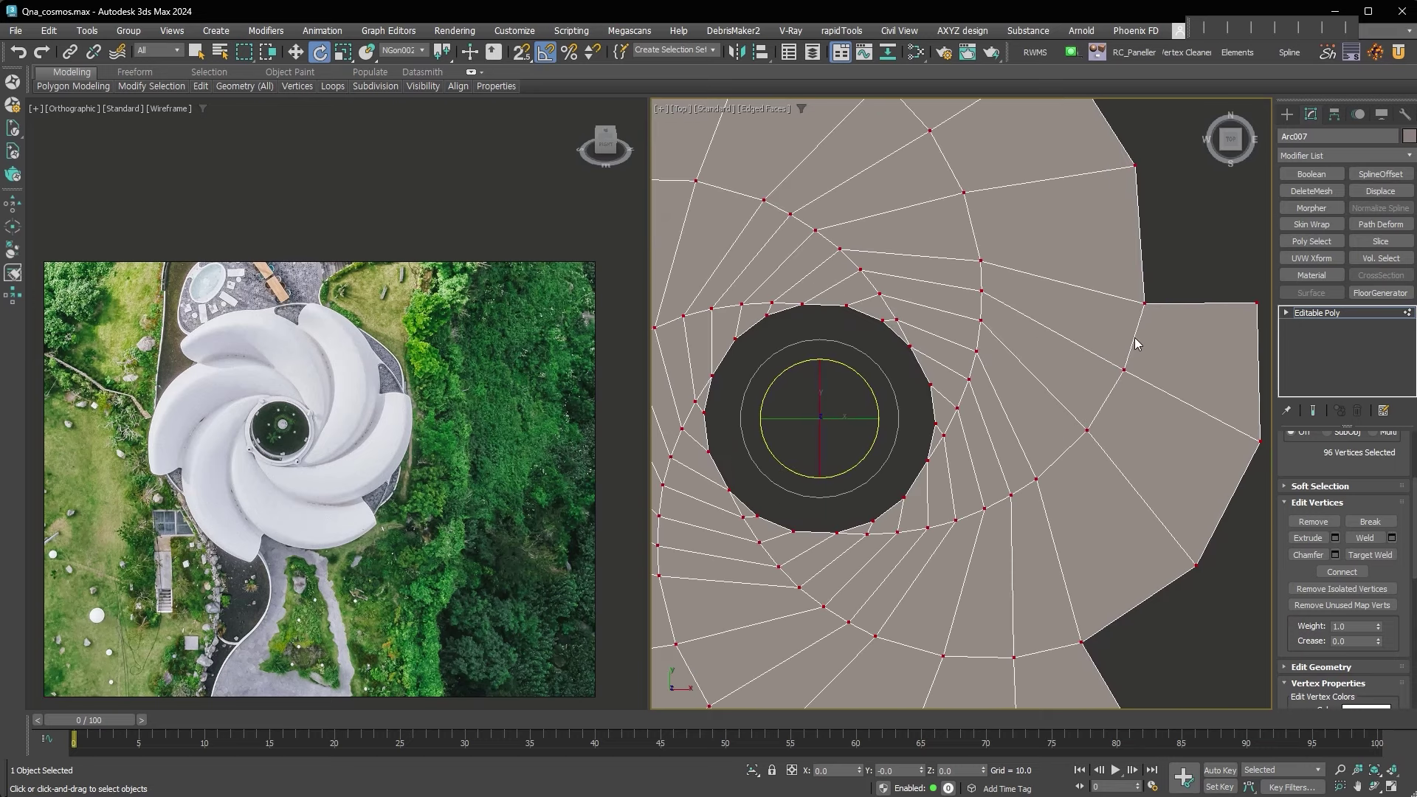
pyautogui.scroll(-3, 1141, 323)
# Deselect the vertices and switch to Border level.
pyautogui.click(1231, 300)
pyautogui.click(1286, 312)
pyautogui.click(1331, 351)
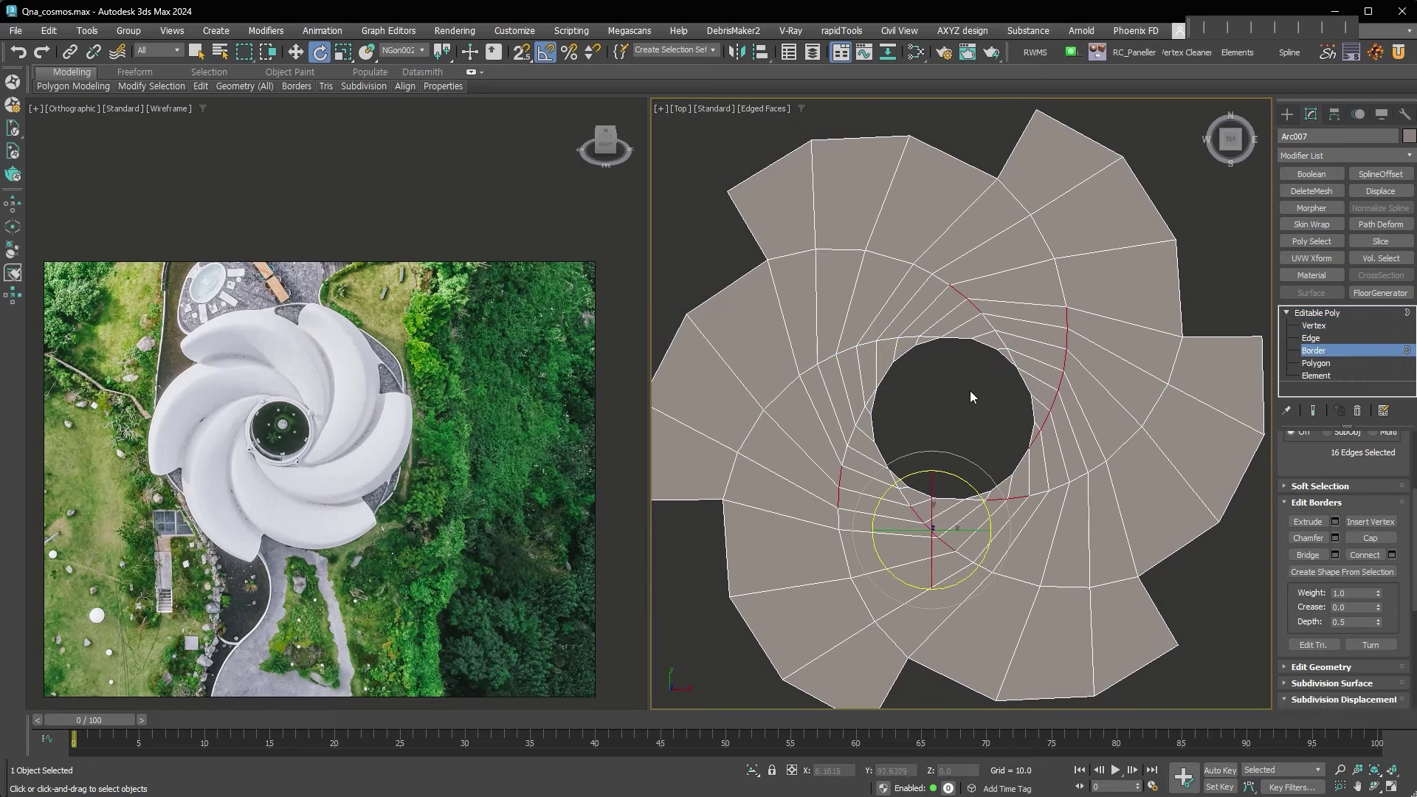
# Select the central hole's border and regularize it with rapidTools fastEdgeLoopRegularizer.
pyautogui.click(1004, 355)
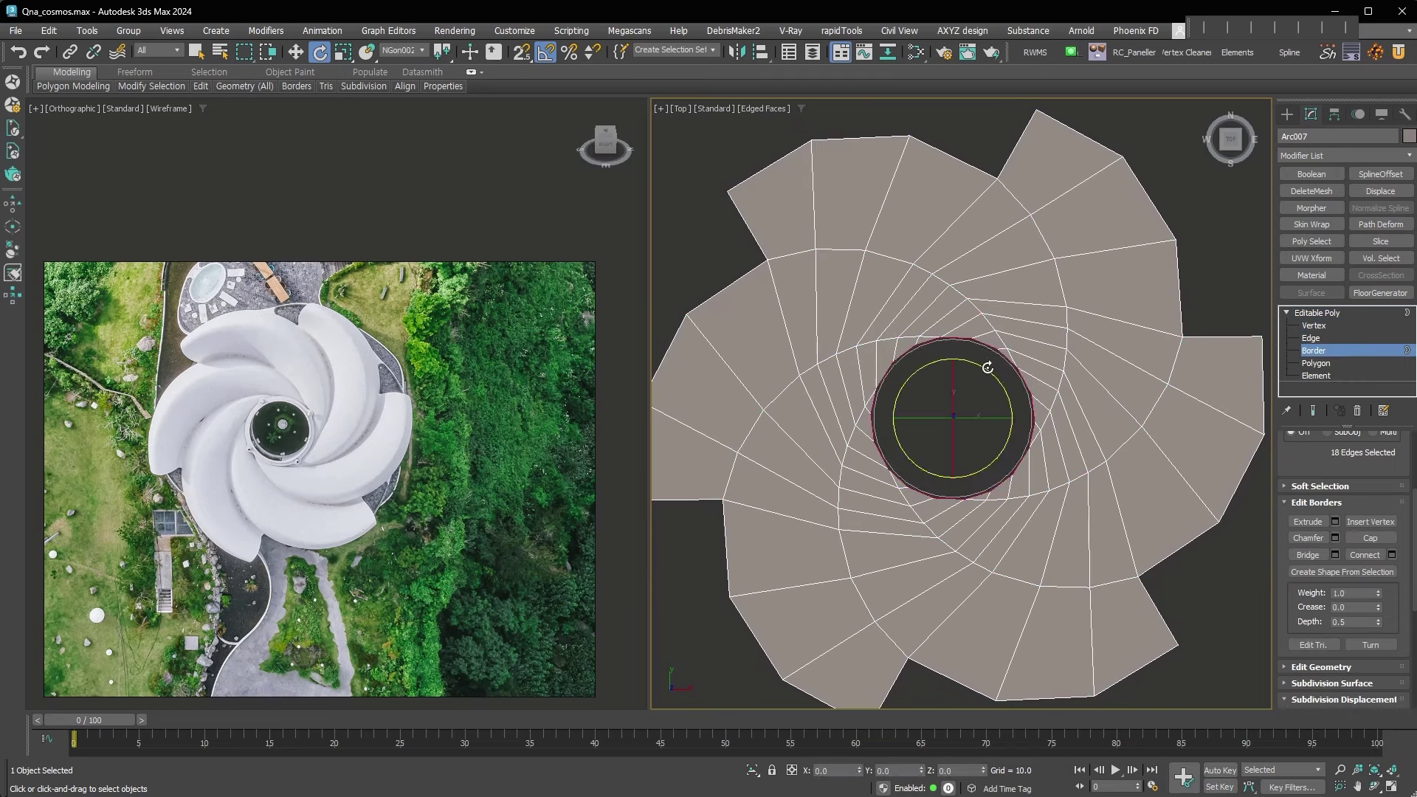
pyautogui.rightClick(988, 366)
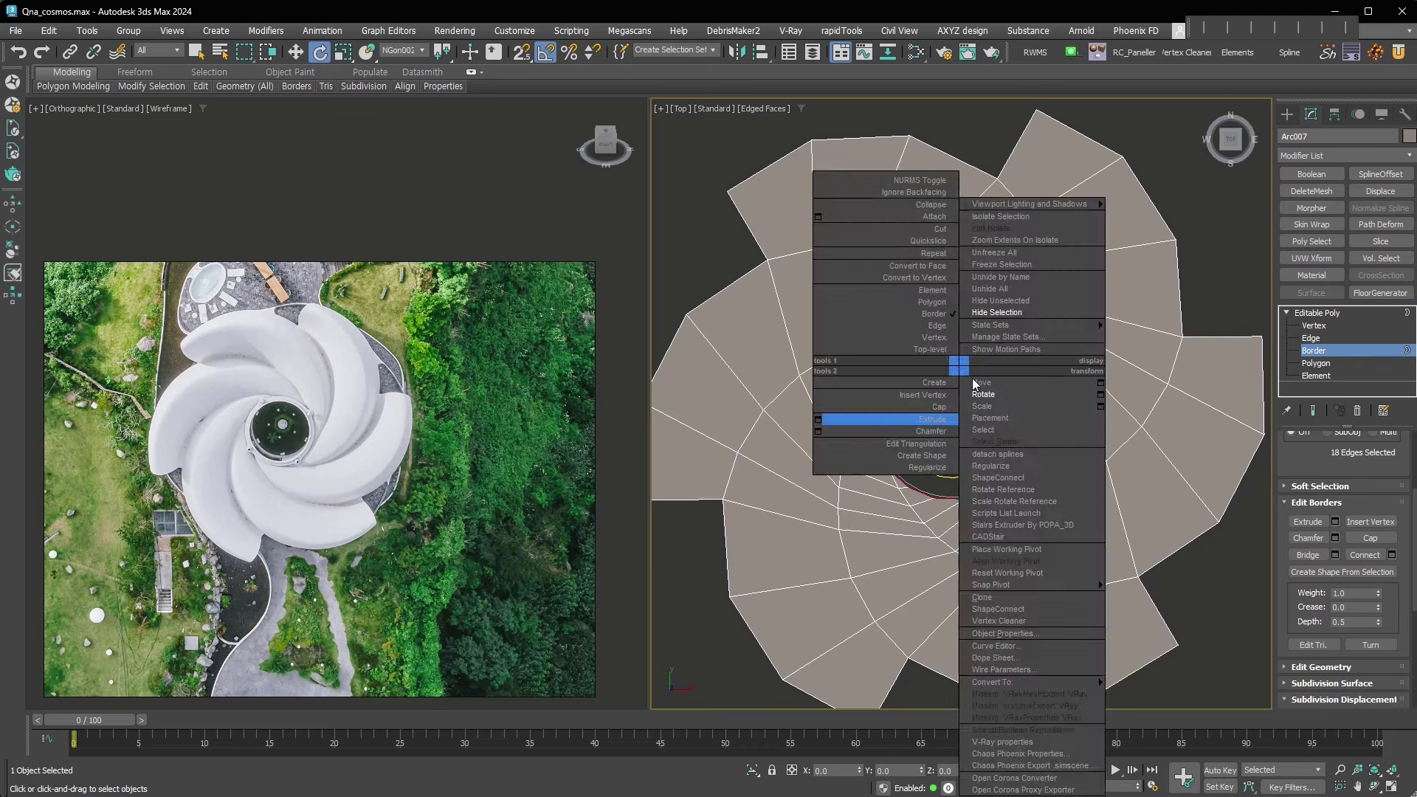
pyautogui.click(993, 377)
pyautogui.moveTo(954, 422); pyautogui.dragTo(983, 427, button='middle')
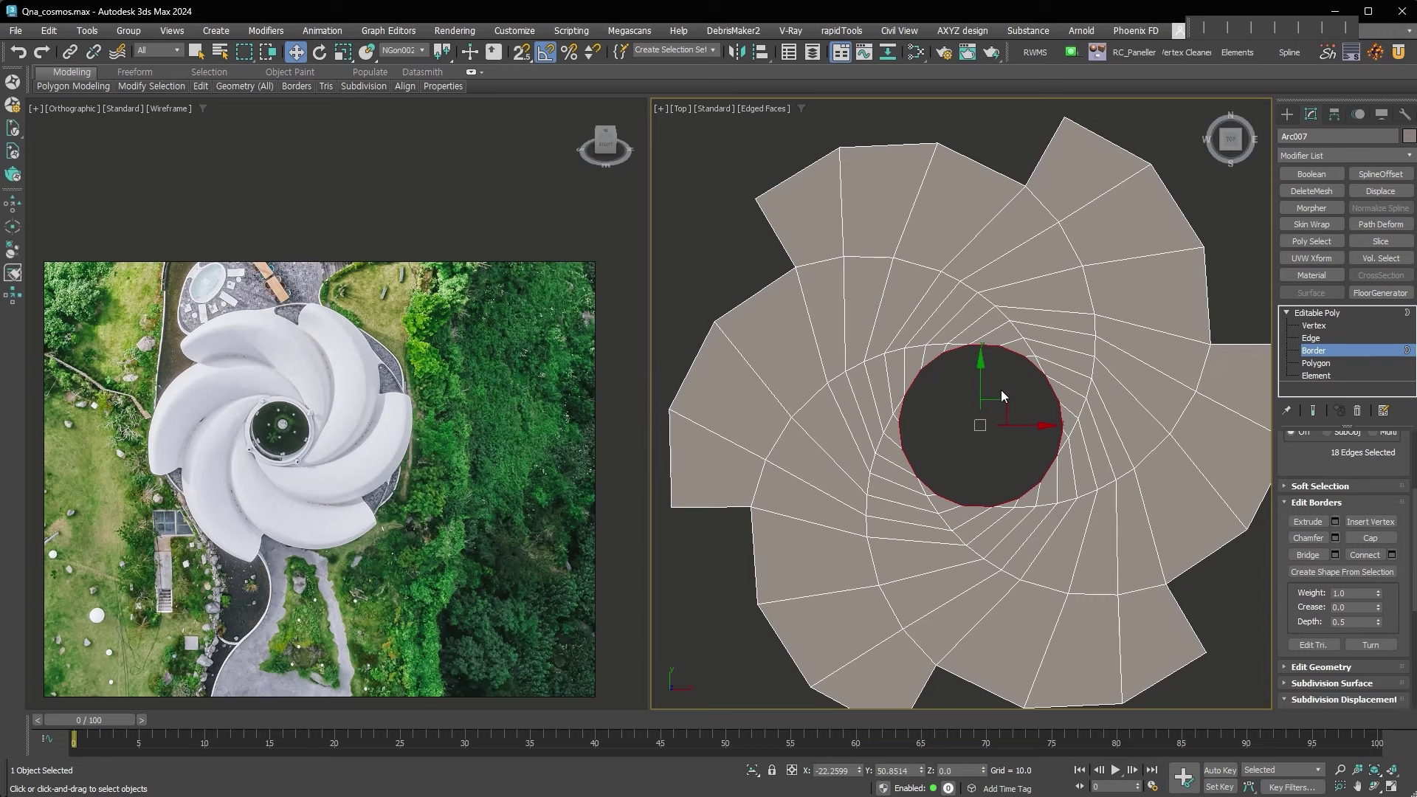
pyautogui.click(847, 34)
pyautogui.moveTo(850, 106)
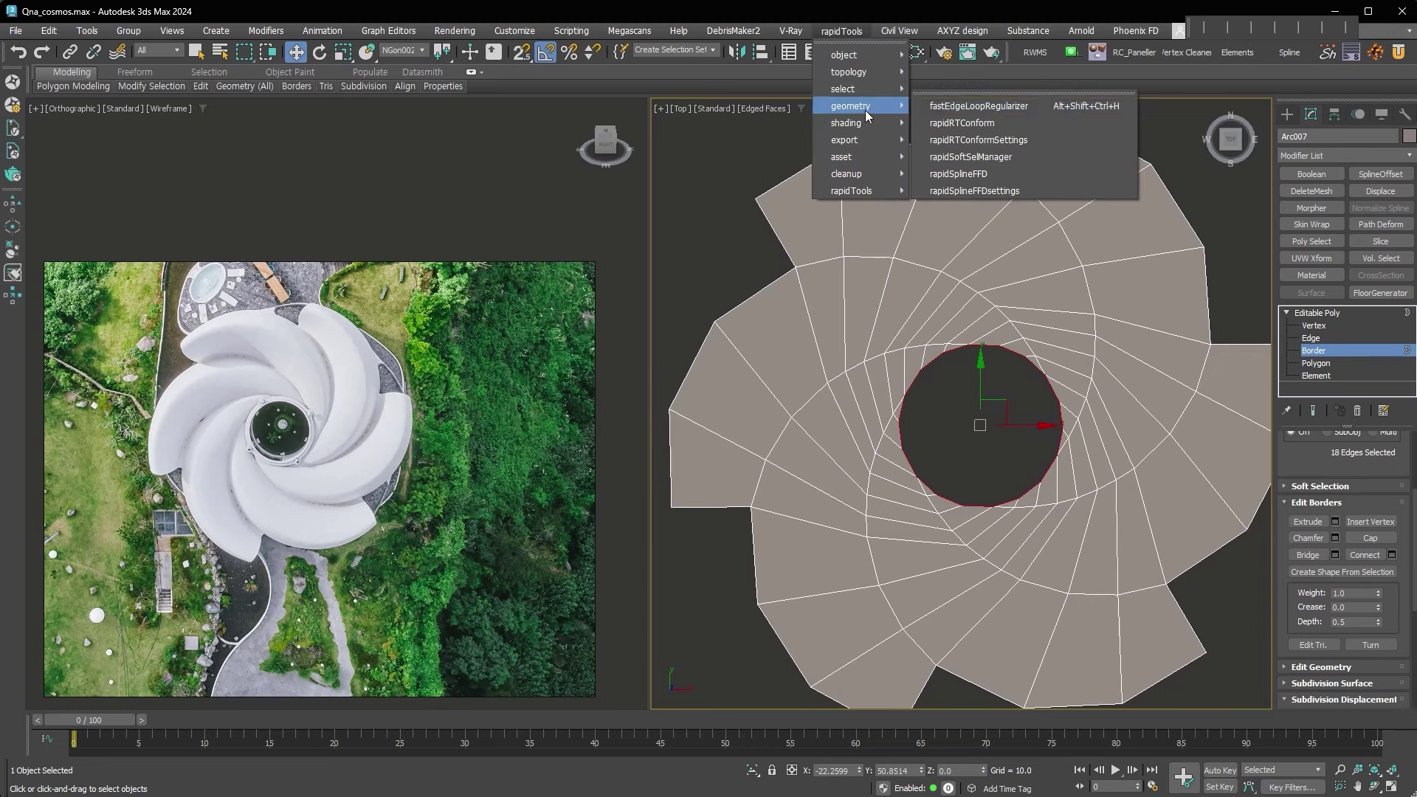
pyautogui.click(990, 107)
pyautogui.click(959, 459)
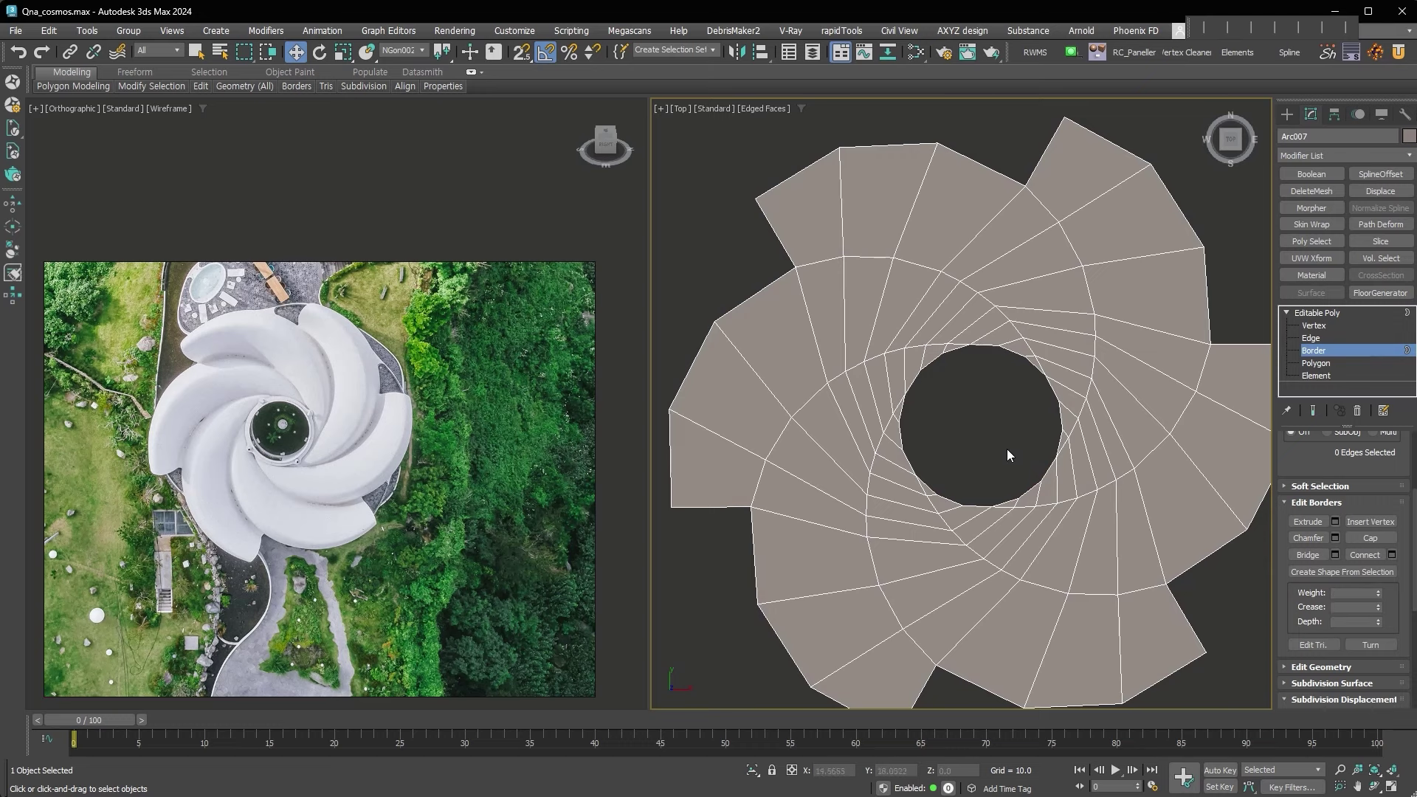
pyautogui.scroll(-2, 1007, 448)
pyautogui.click(1364, 351)
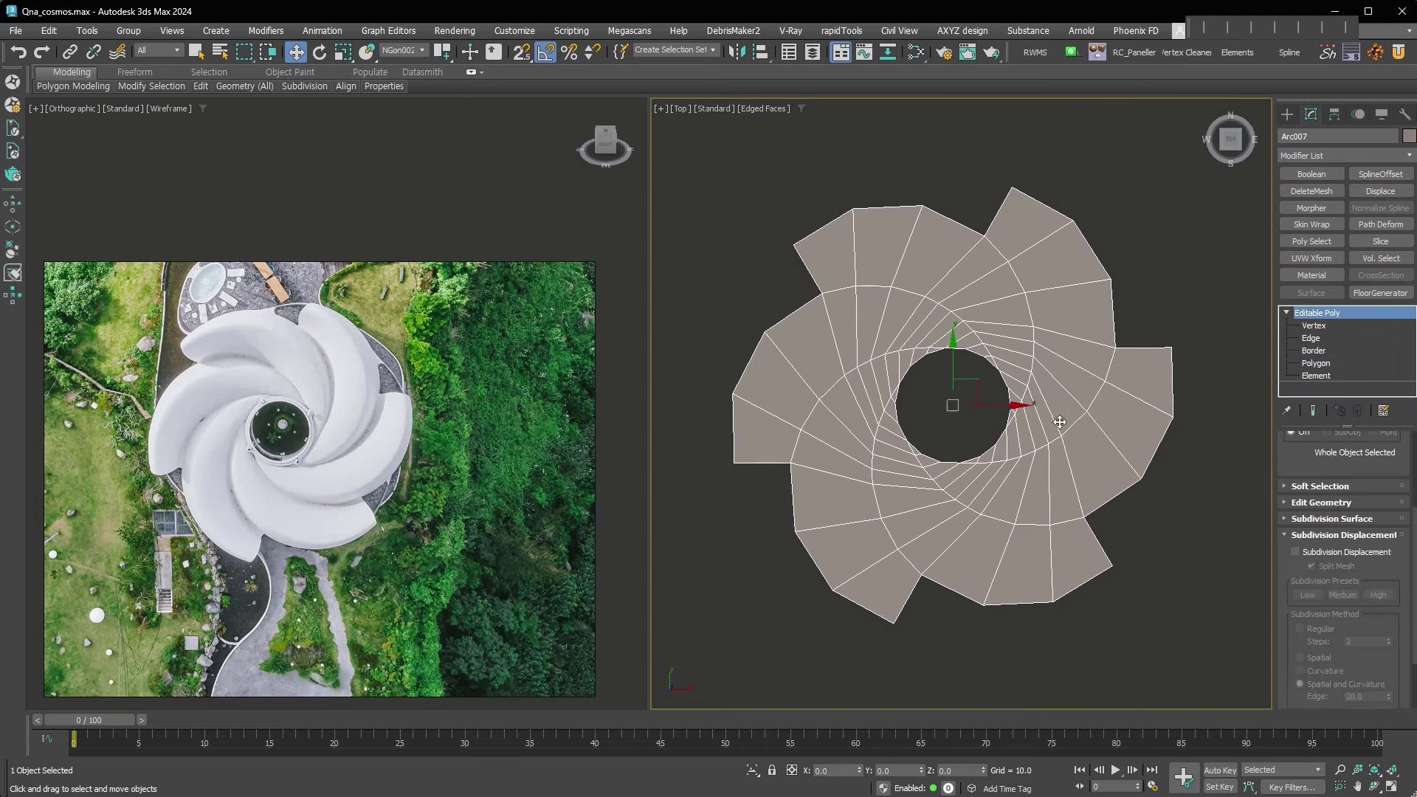
# Add a Shell with Inner Amount 0 and Outer Amount 175.5, then collapse to Editable Poly.
pyautogui.keyDown('alt'); pyautogui.moveTo(1074, 354); pyautogui.dragTo(1073, 440, button='middle'); pyautogui.keyUp('alt')
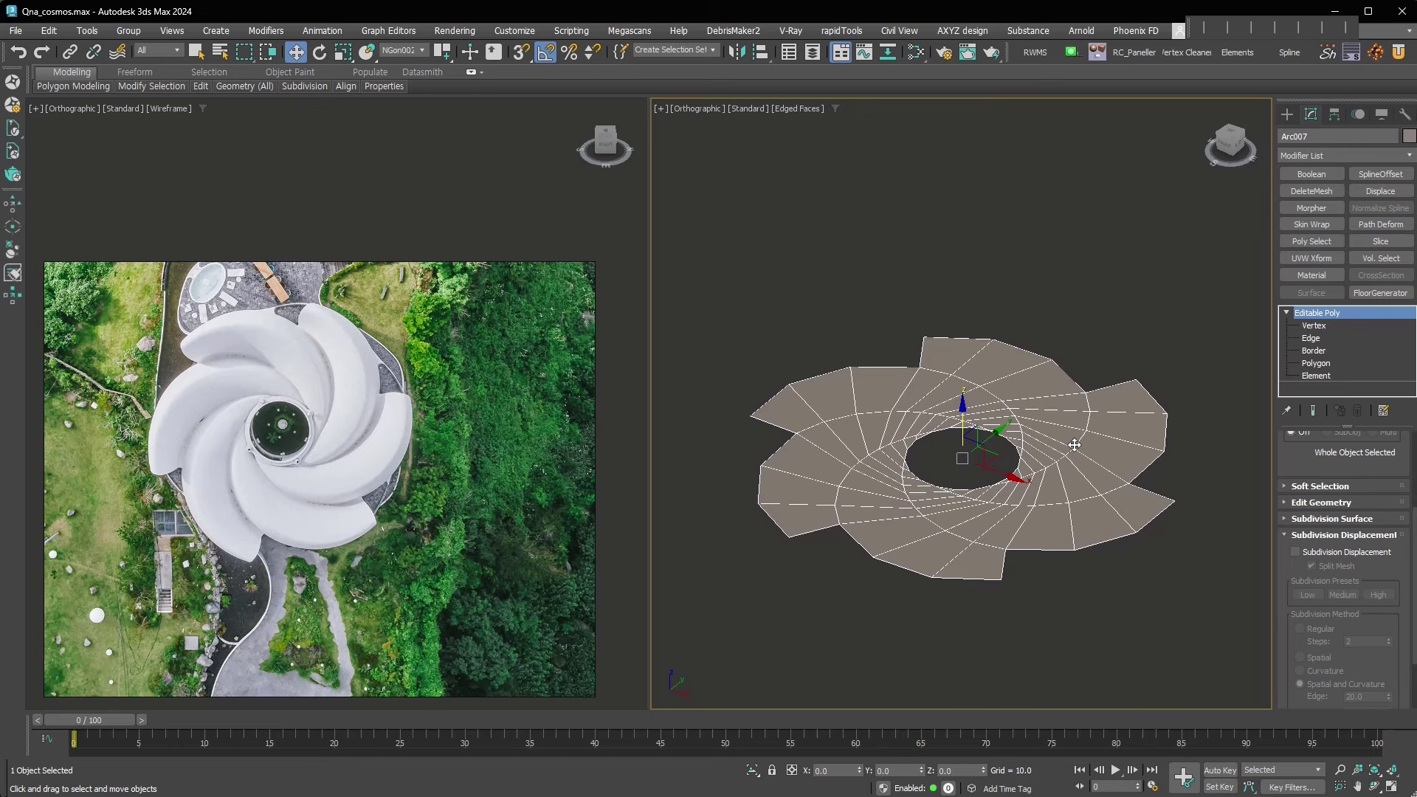
pyautogui.hotkey('shift', 's')
pyautogui.scroll(3, 1296, 519)
pyautogui.rightClick(1392, 461)
pyautogui.moveTo(1392, 477); pyautogui.dragTo(1392, 413)
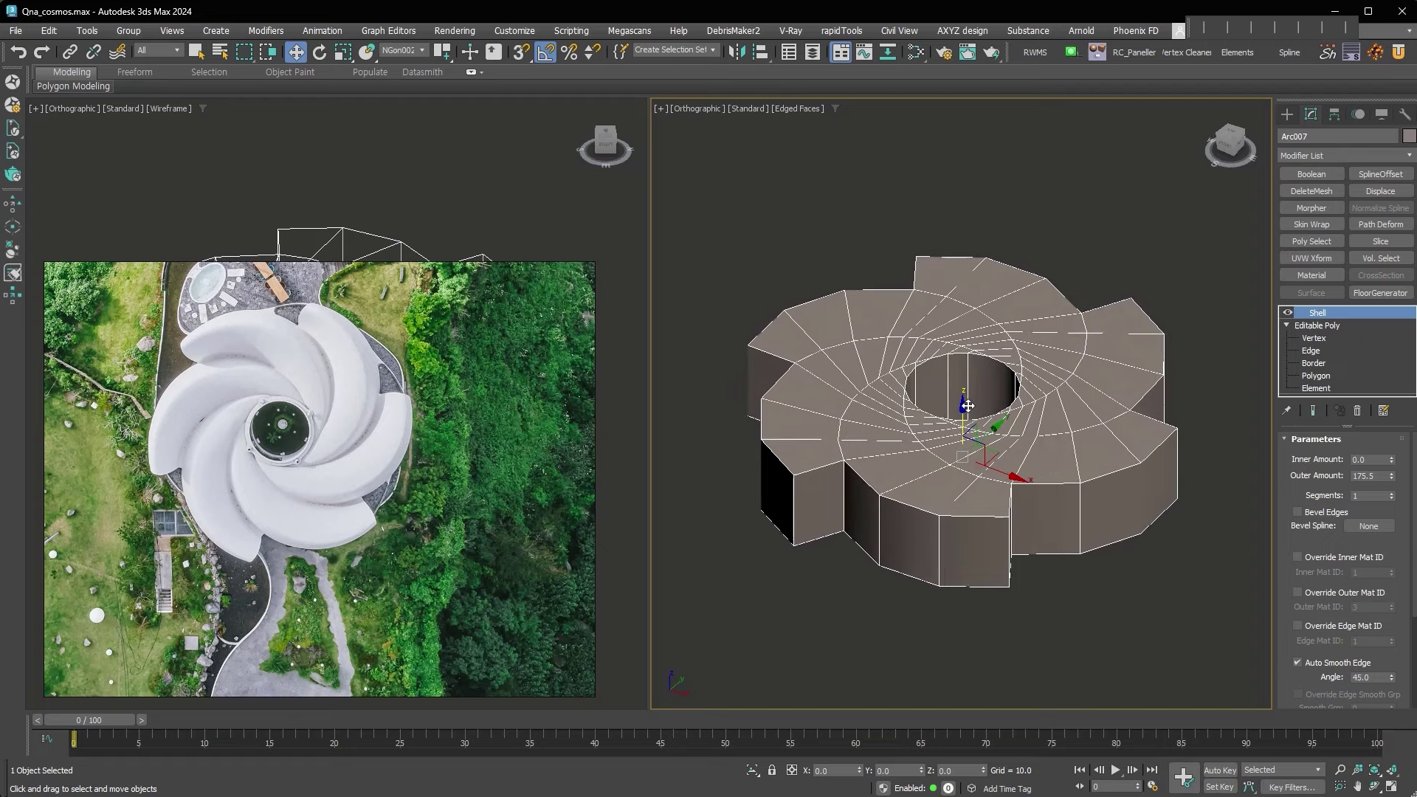
pyautogui.moveTo(968, 405)
pyautogui.keyDown('alt'); pyautogui.mouseDown(button='middle')
pyautogui.moveTo(963, 434)
pyautogui.moveTo(1026, 431)
pyautogui.mouseUp(button='middle'); pyautogui.keyUp('alt')
pyautogui.click(1315, 362)
pyautogui.click(832, 568)
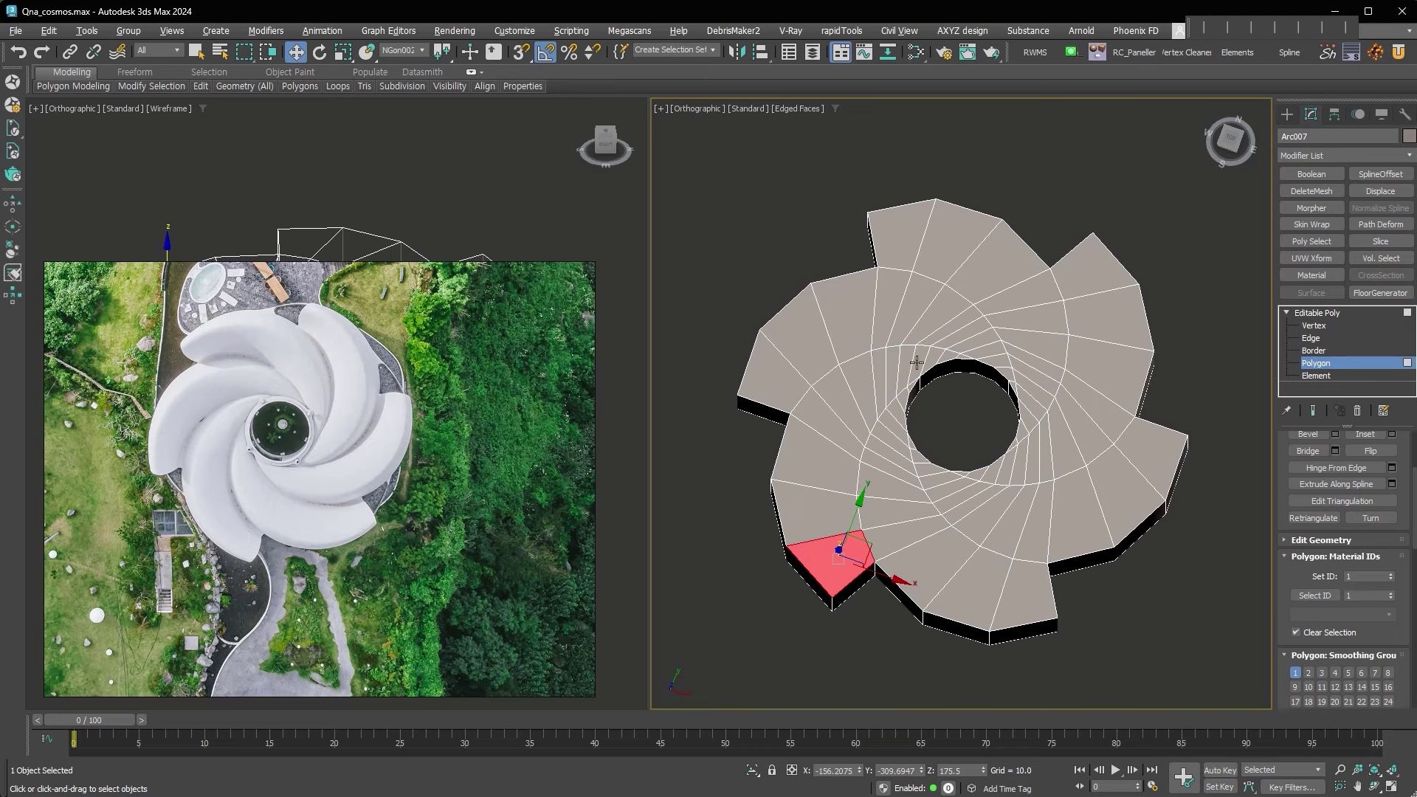
# Loop-select the top faces of three alternating spiral strips.
pyautogui.scroll(3, 917, 363)
pyautogui.keyDown('shift'); pyautogui.click(958, 350); pyautogui.keyUp('shift')
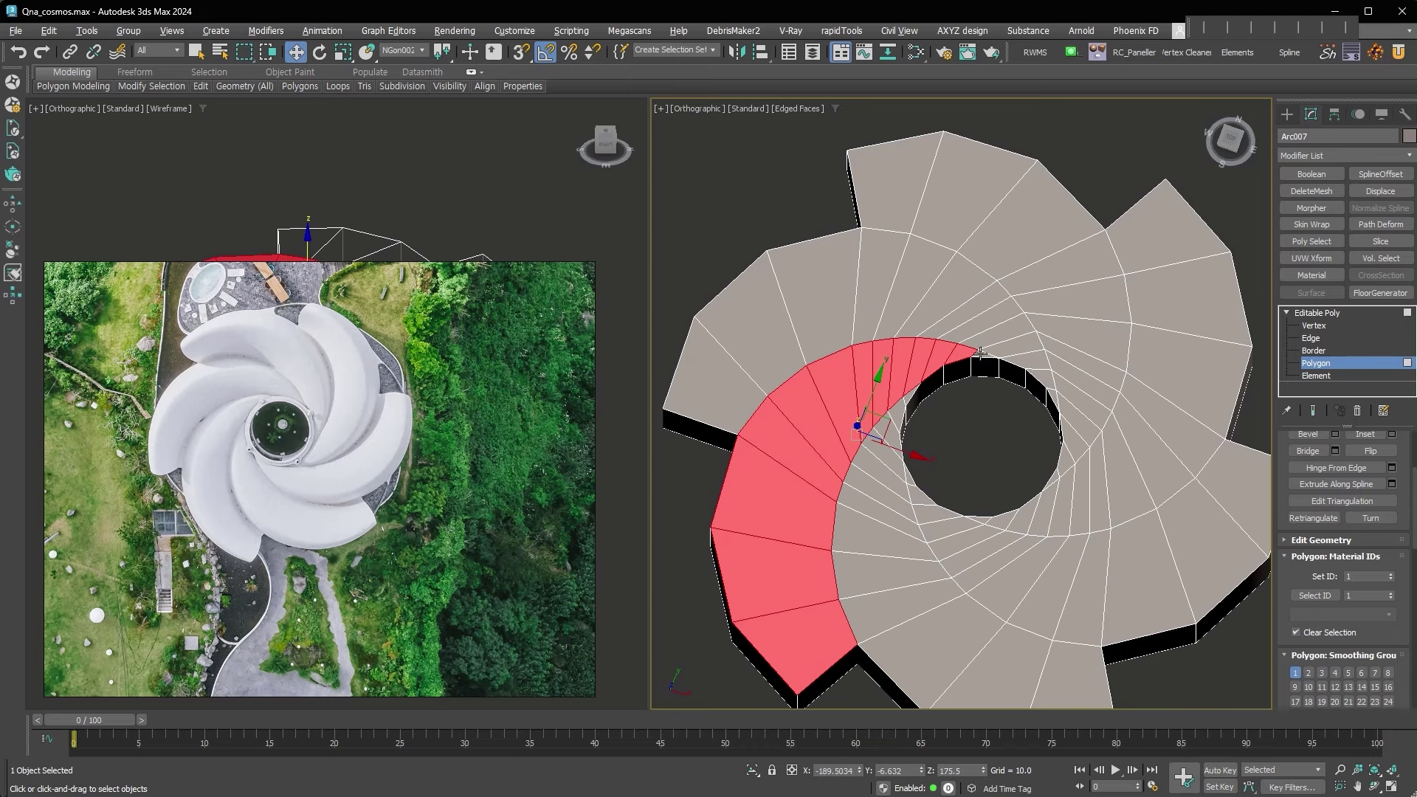
pyautogui.moveTo(978, 610); pyautogui.dragTo(971, 578, button='middle')
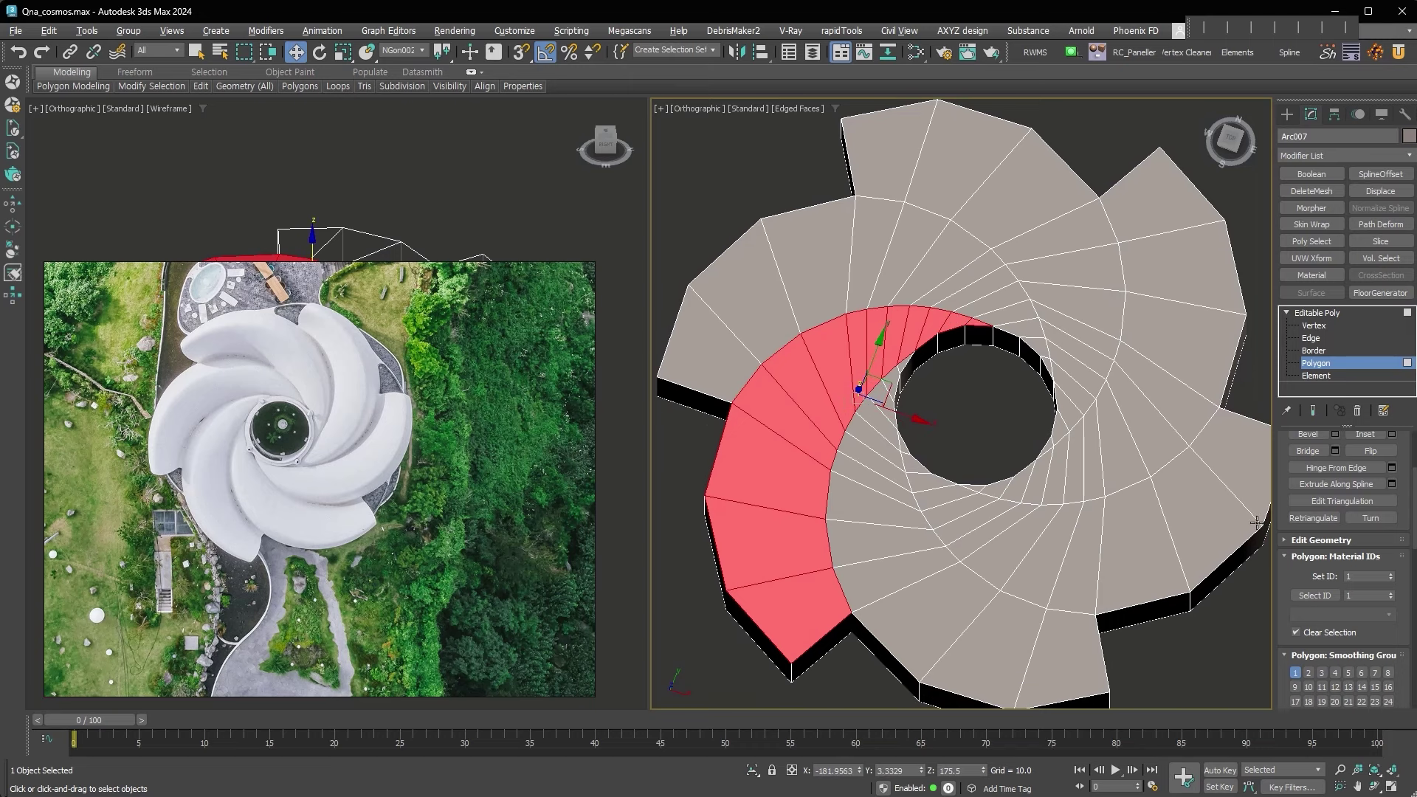
pyautogui.keyDown('ctrl'); pyautogui.click(1246, 464); pyautogui.keyUp('ctrl')
pyautogui.keyDown('shift'); pyautogui.click(911, 459); pyautogui.keyUp('shift')
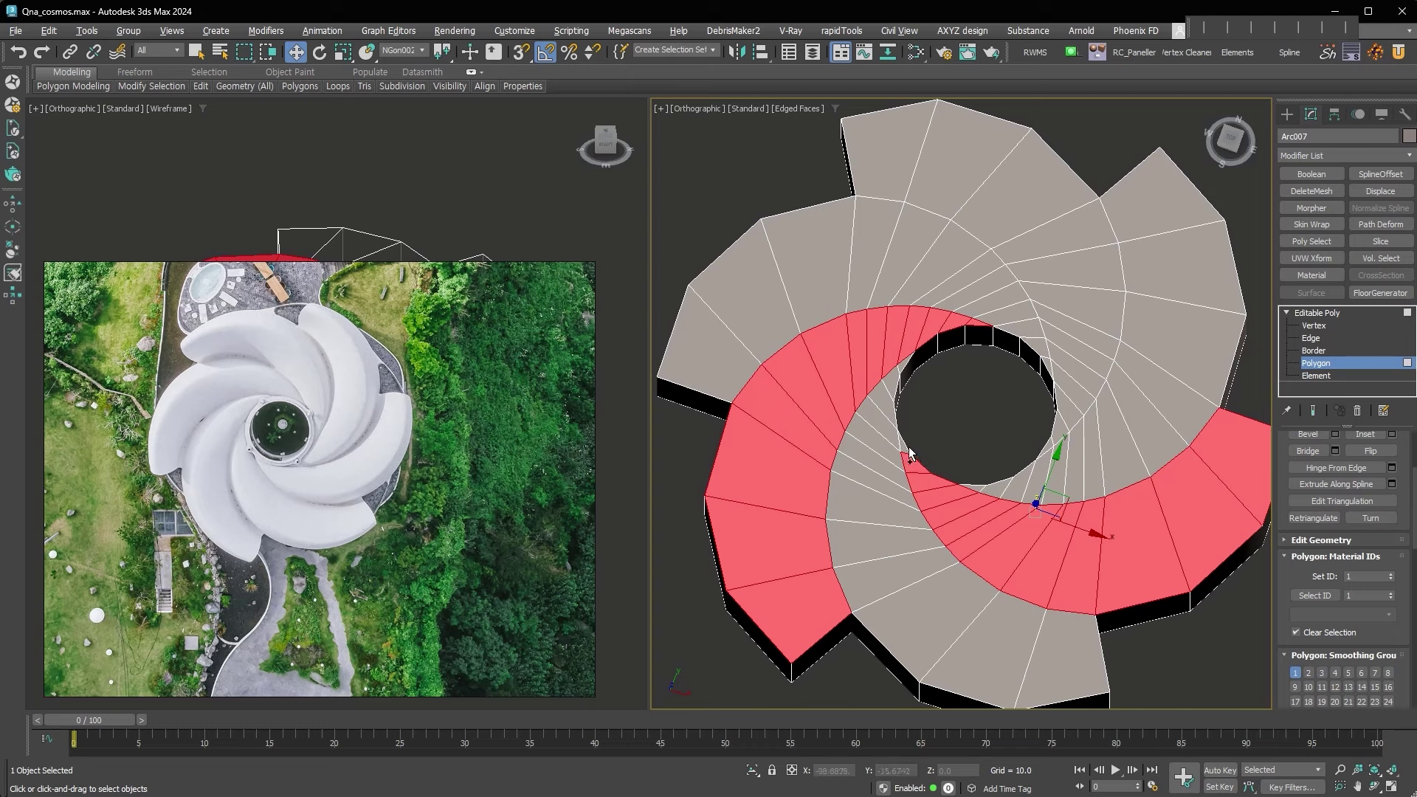
pyautogui.keyDown('ctrl'); pyautogui.click(913, 150); pyautogui.keyUp('ctrl')
pyautogui.keyDown('shift'); pyautogui.click(1060, 429); pyautogui.keyUp('shift')
pyautogui.moveTo(1048, 457)
pyautogui.keyDown('alt'); pyautogui.mouseDown(button='middle')
pyautogui.moveTo(1000, 456)
pyautogui.moveTo(962, 381)
pyautogui.mouseUp(button='middle'); pyautogui.keyUp('alt')
# Extrude the selected strips upward by about 185.4 into tall petal walls.
pyautogui.rightClick(961, 381)
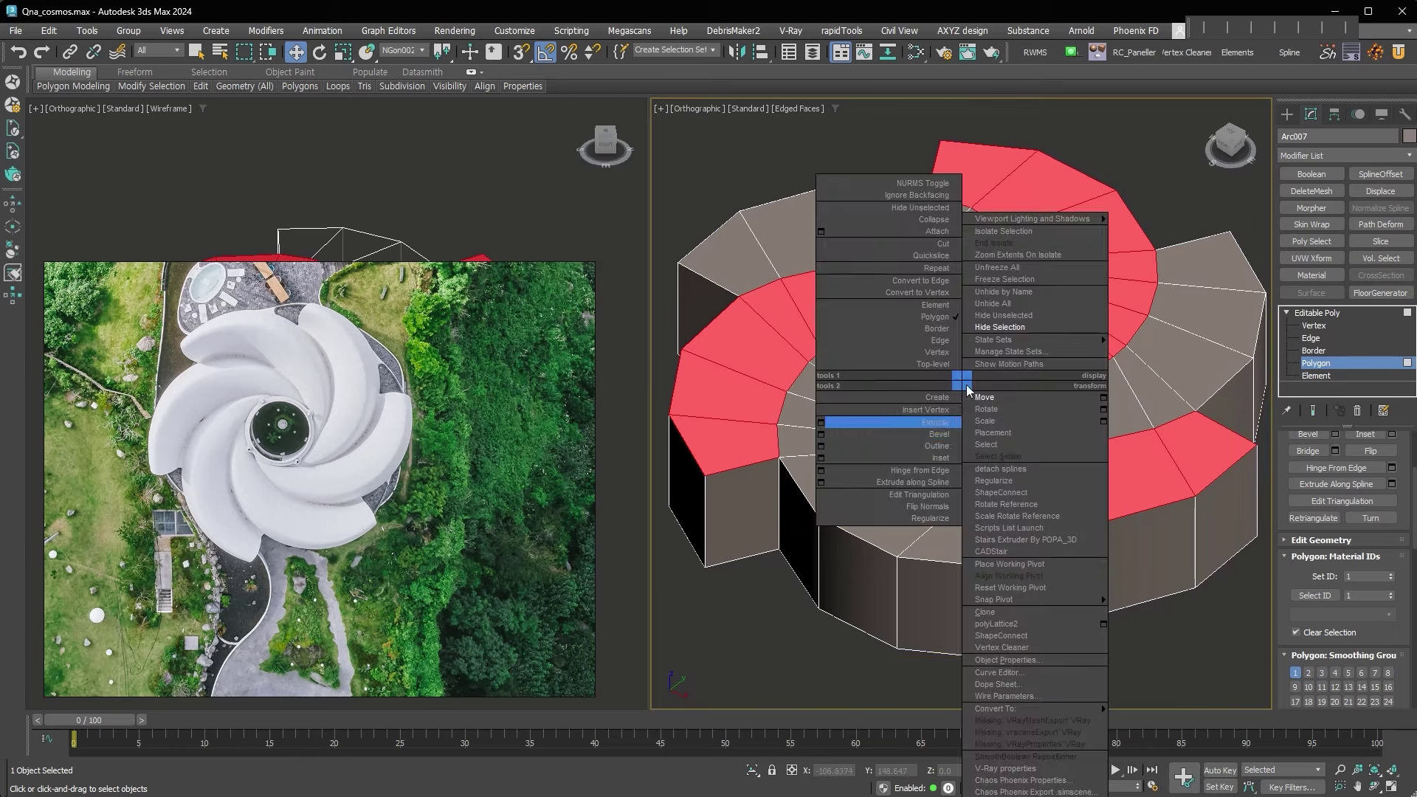
pyautogui.click(821, 426)
pyautogui.moveTo(1021, 414); pyautogui.dragTo(1021, 391)
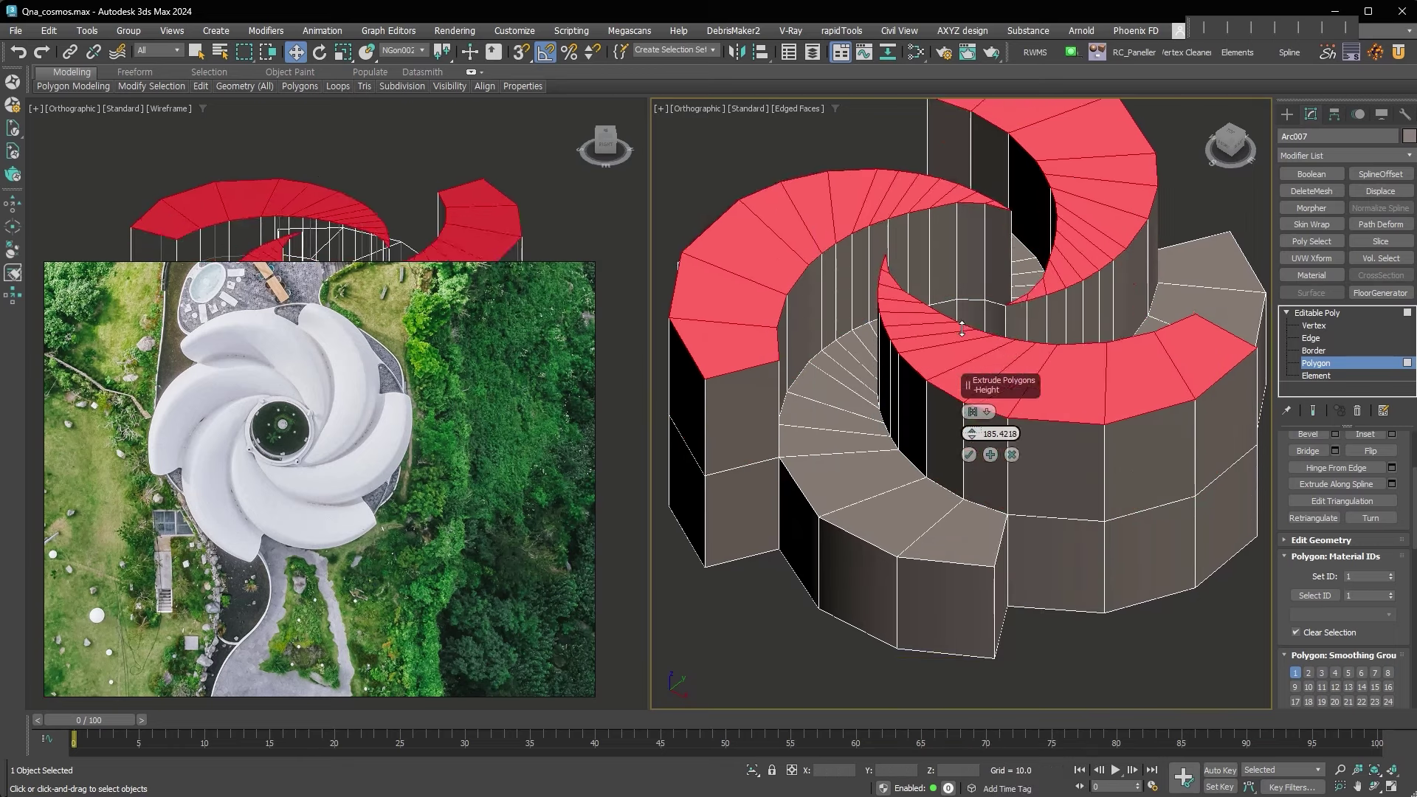
pyautogui.click(974, 434)
pyautogui.hotkey('shift', 'z')
pyautogui.keyDown('alt'); pyautogui.moveTo(974, 434); pyautogui.dragTo(698, 402, button='middle'); pyautogui.keyUp('alt')
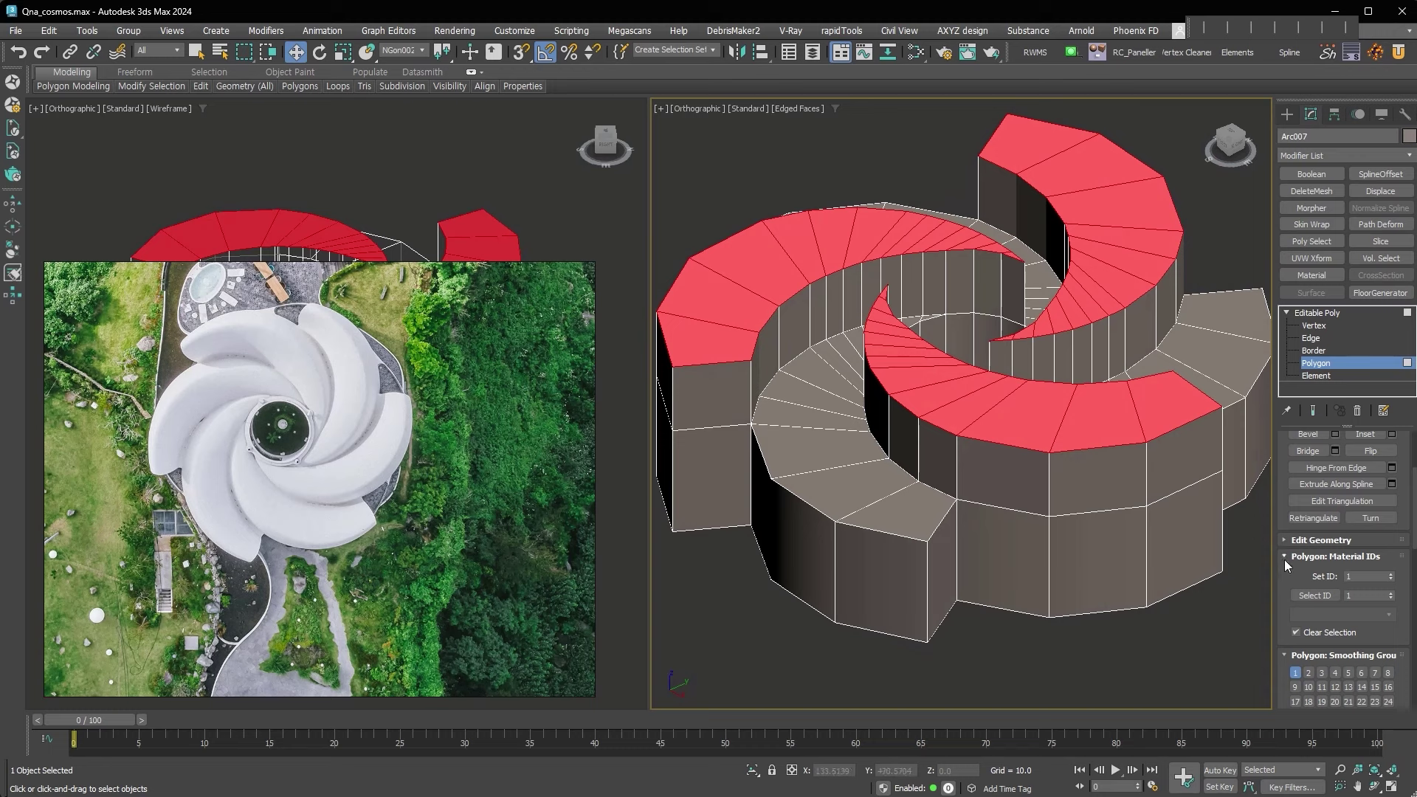
pyautogui.scroll(5, 1288, 564)
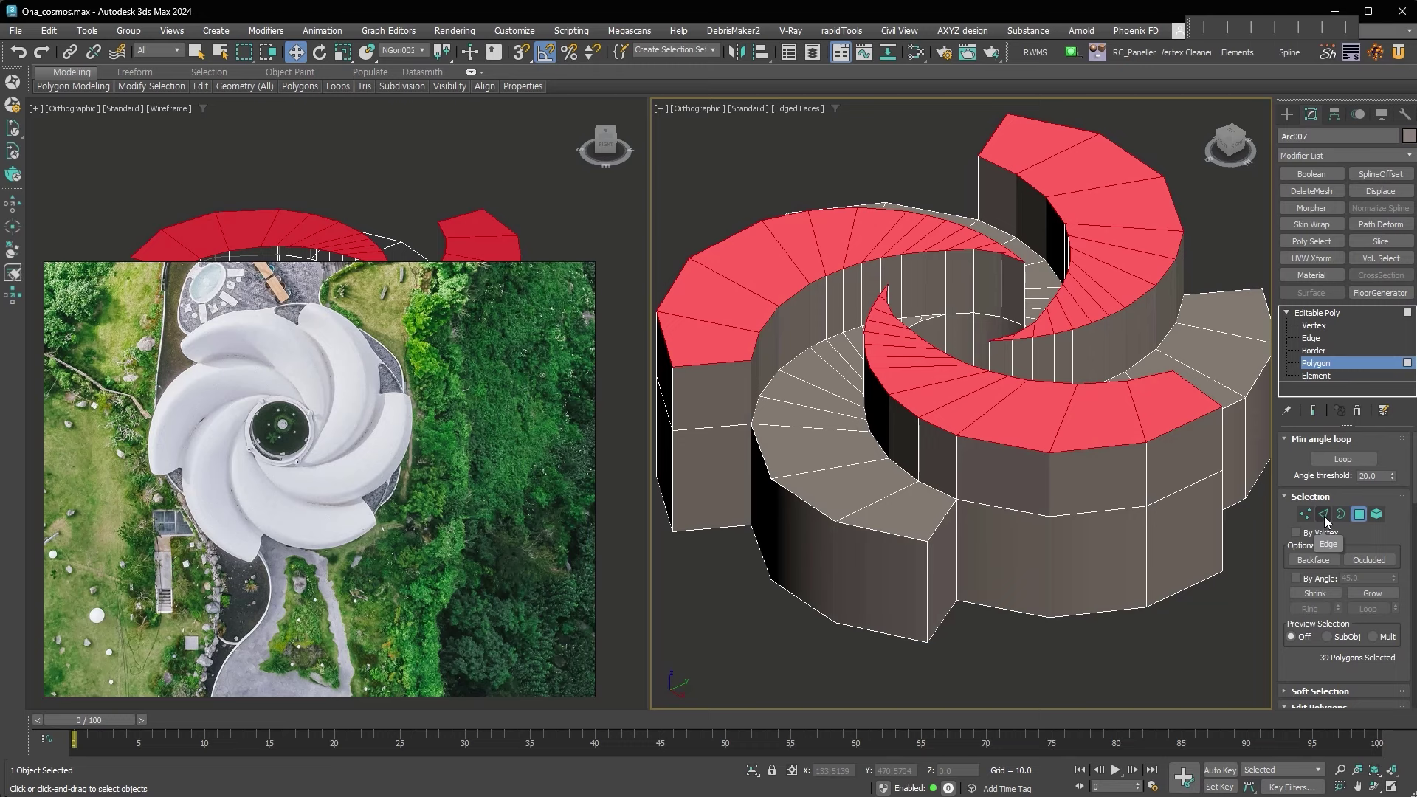
# Connect the strip ring edges into a midline loop and raise it in Z to round the tops.
pyautogui.click(1324, 515)
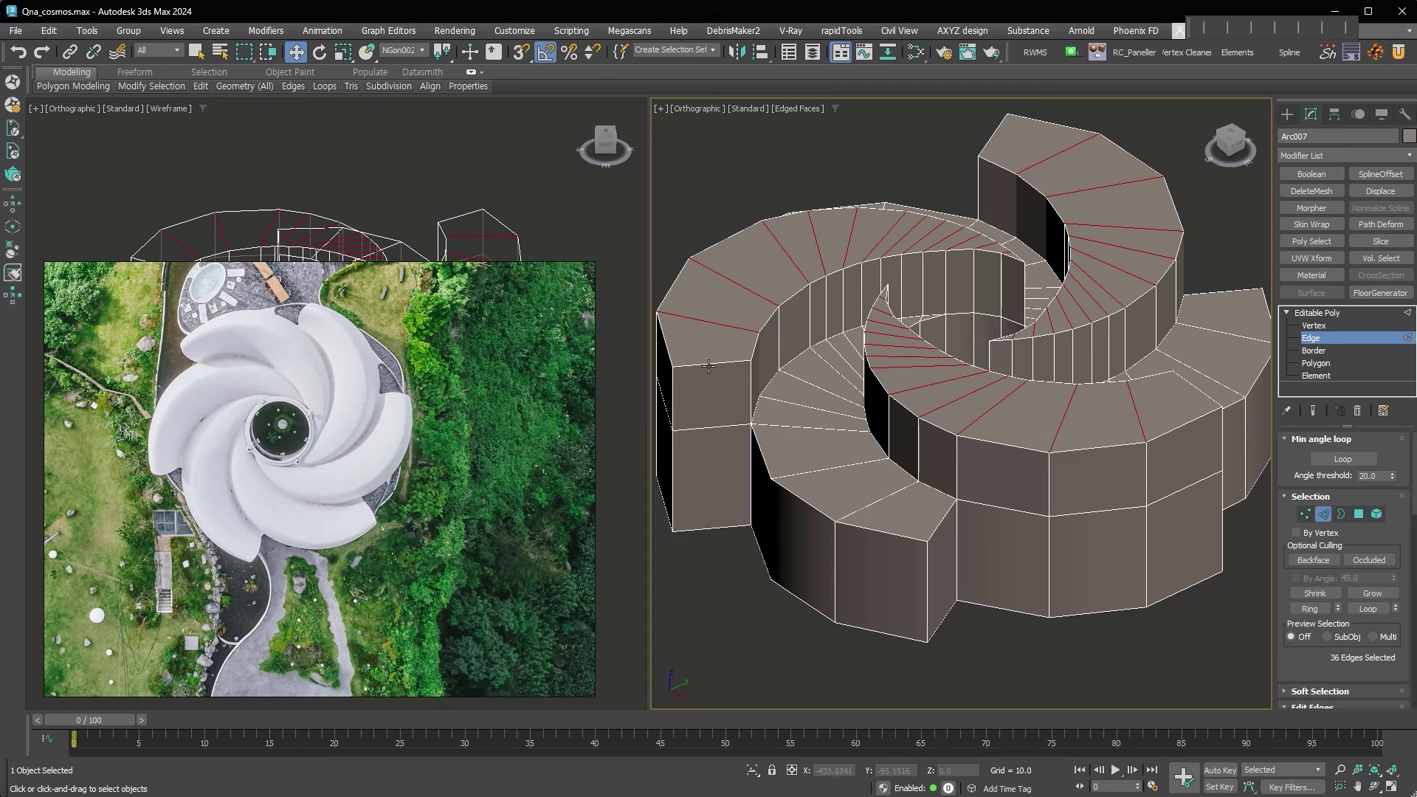
pyautogui.keyDown('ctrl'); pyautogui.click(1214, 293); pyautogui.keyUp('ctrl')
pyautogui.keyDown('ctrl'); pyautogui.click(993, 137); pyautogui.keyUp('ctrl')
pyautogui.hotkey('ctrl', 'shift', 'e')
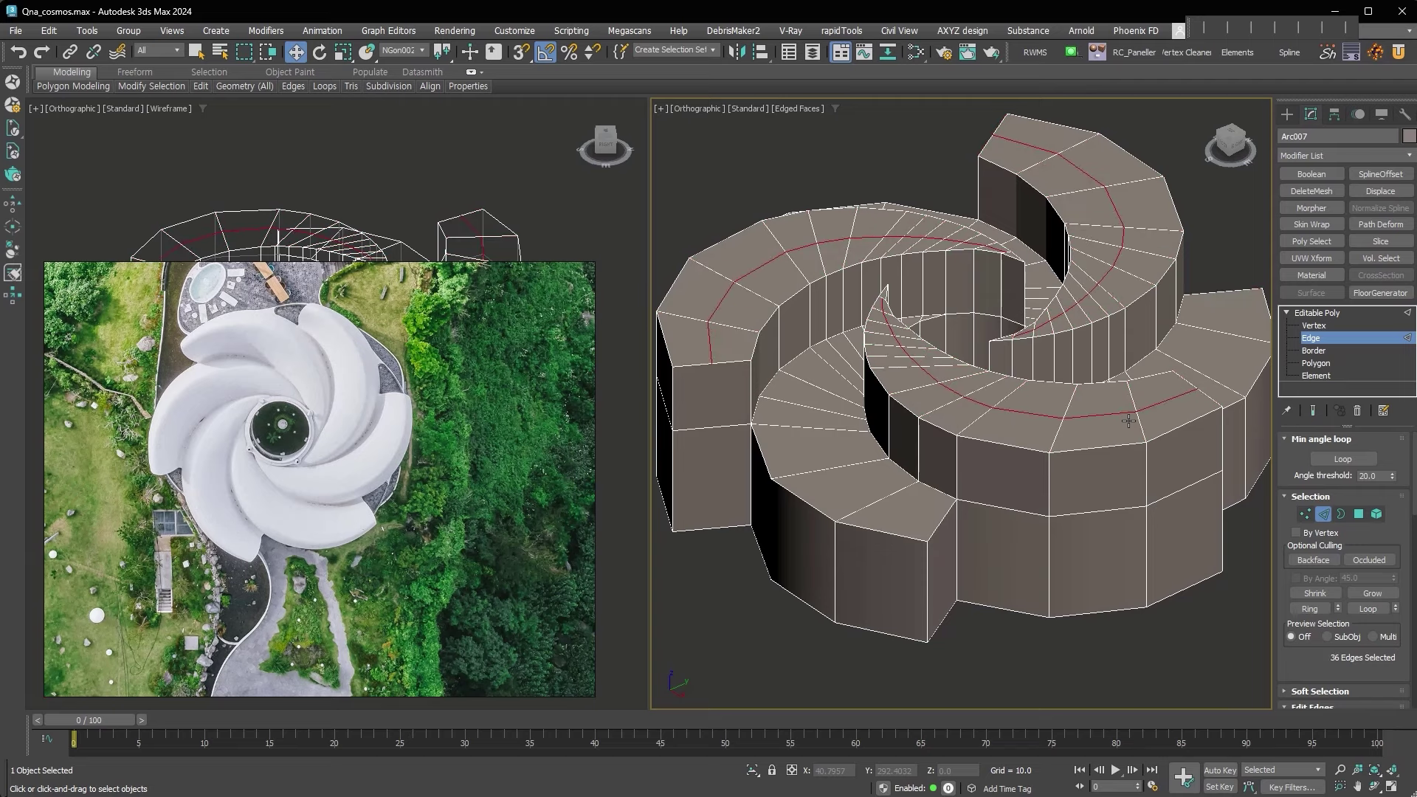
pyautogui.moveTo(1301, 668); pyautogui.dragTo(1301, 391)
pyautogui.moveTo(983, 384)
pyautogui.mouseDown(button='middle')
pyautogui.moveTo(1003, 461)
pyautogui.moveTo(987, 389)
pyautogui.mouseUp(button='middle')
pyautogui.moveTo(991, 385); pyautogui.dragTo(1001, 349)
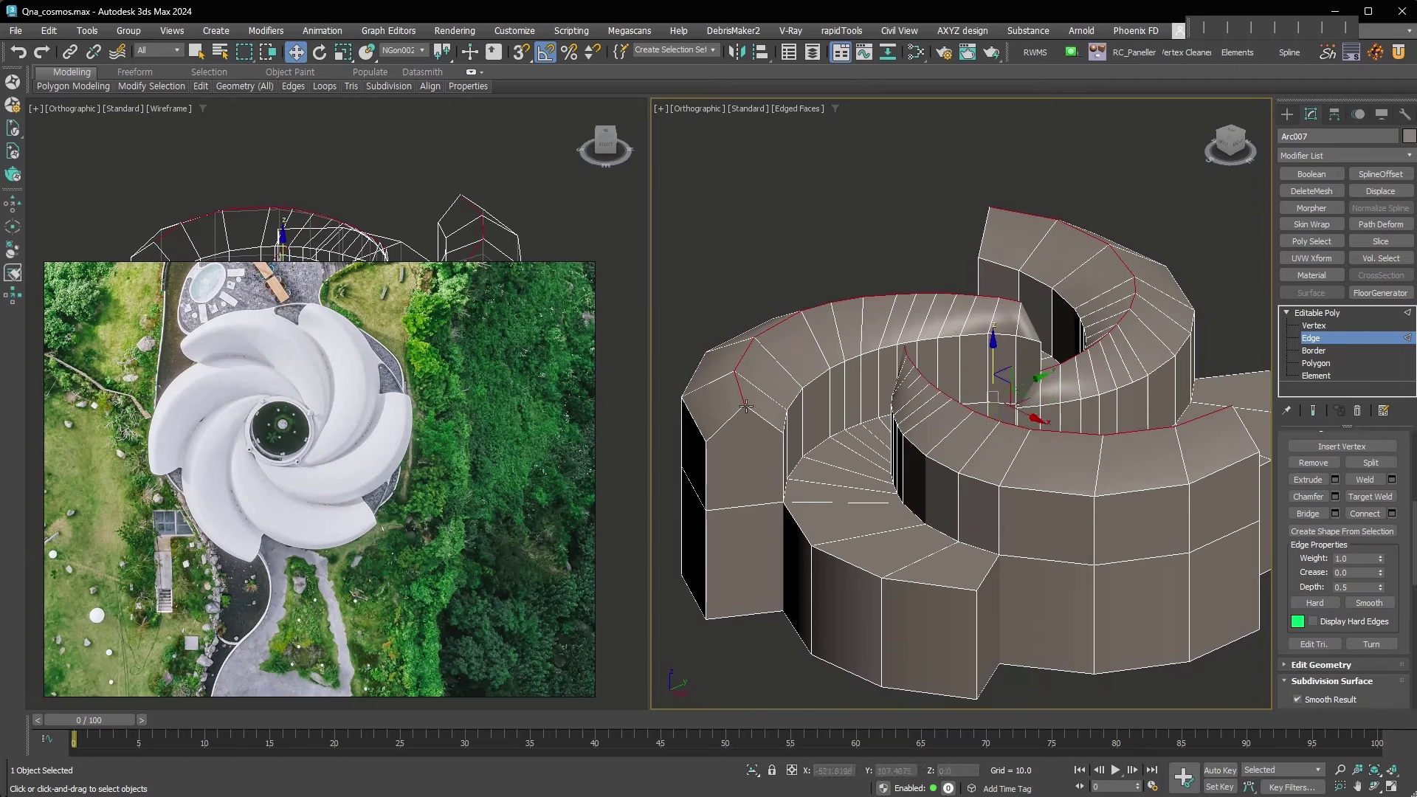
# Select the top faces of the lower strips from a top-down view.
pyautogui.scroll(-4, 765, 411)
pyautogui.moveTo(765, 411)
pyautogui.keyDown('alt'); pyautogui.mouseDown(button='middle')
pyautogui.moveTo(1014, 410)
pyautogui.moveTo(1098, 455)
pyautogui.mouseUp(button='middle'); pyautogui.keyUp('alt')
pyautogui.press('4')
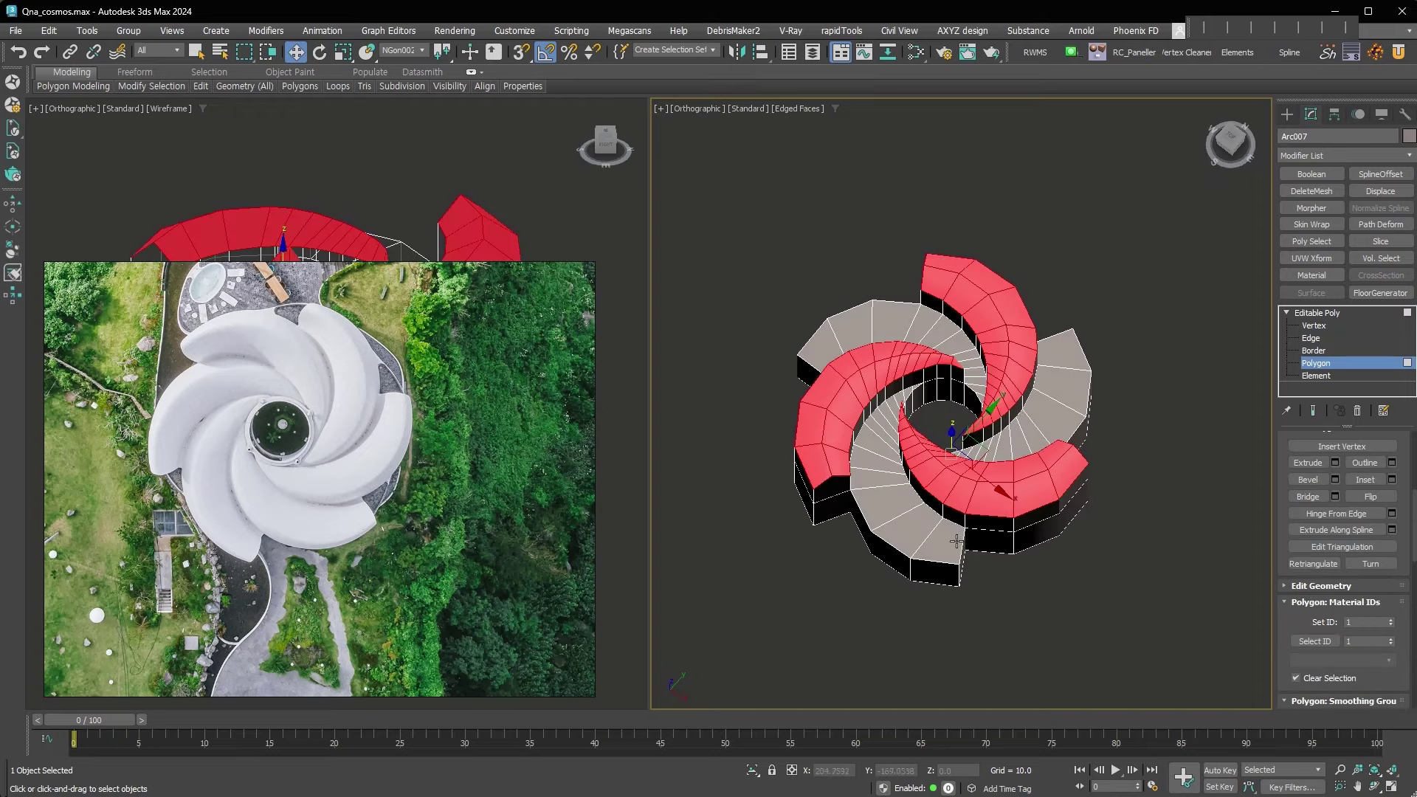
pyautogui.click(955, 541)
pyautogui.moveTo(956, 541)
pyautogui.keyDown('alt'); pyautogui.mouseDown(button='middle')
pyautogui.moveTo(1017, 399)
pyautogui.moveTo(869, 411)
pyautogui.mouseUp(button='middle'); pyautogui.keyUp('alt')
pyautogui.scroll(5, 1017, 398)
pyautogui.scroll(-2, 1017, 399)
pyautogui.rightClick(869, 411)
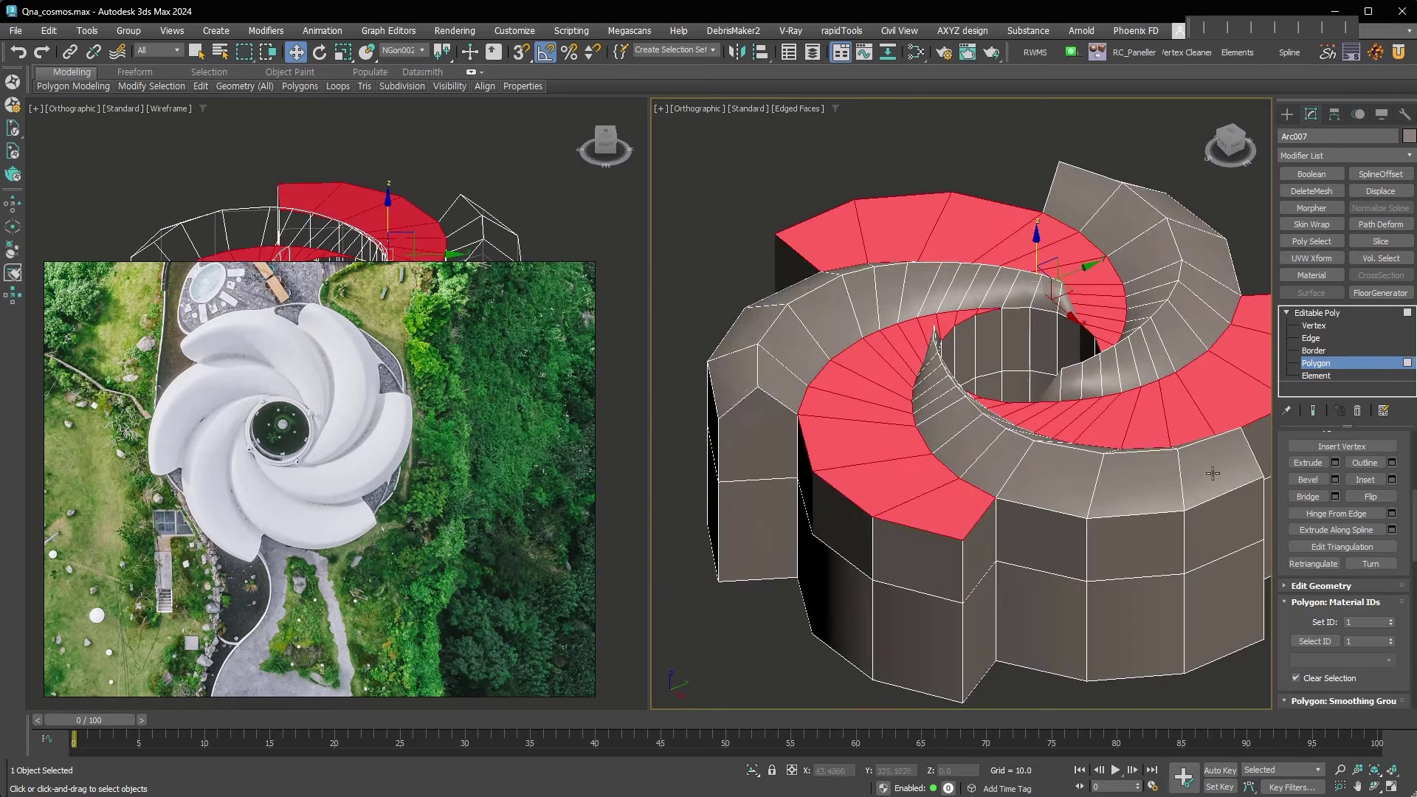
# Raise the lower strips' midline loop with edge-midpoint snapping on.
pyautogui.press('2')
pyautogui.keyDown('alt'); pyautogui.moveTo(1213, 473); pyautogui.dragTo(982, 325, button='middle'); pyautogui.keyUp('alt')
pyautogui.scroll(-2, 983, 325)
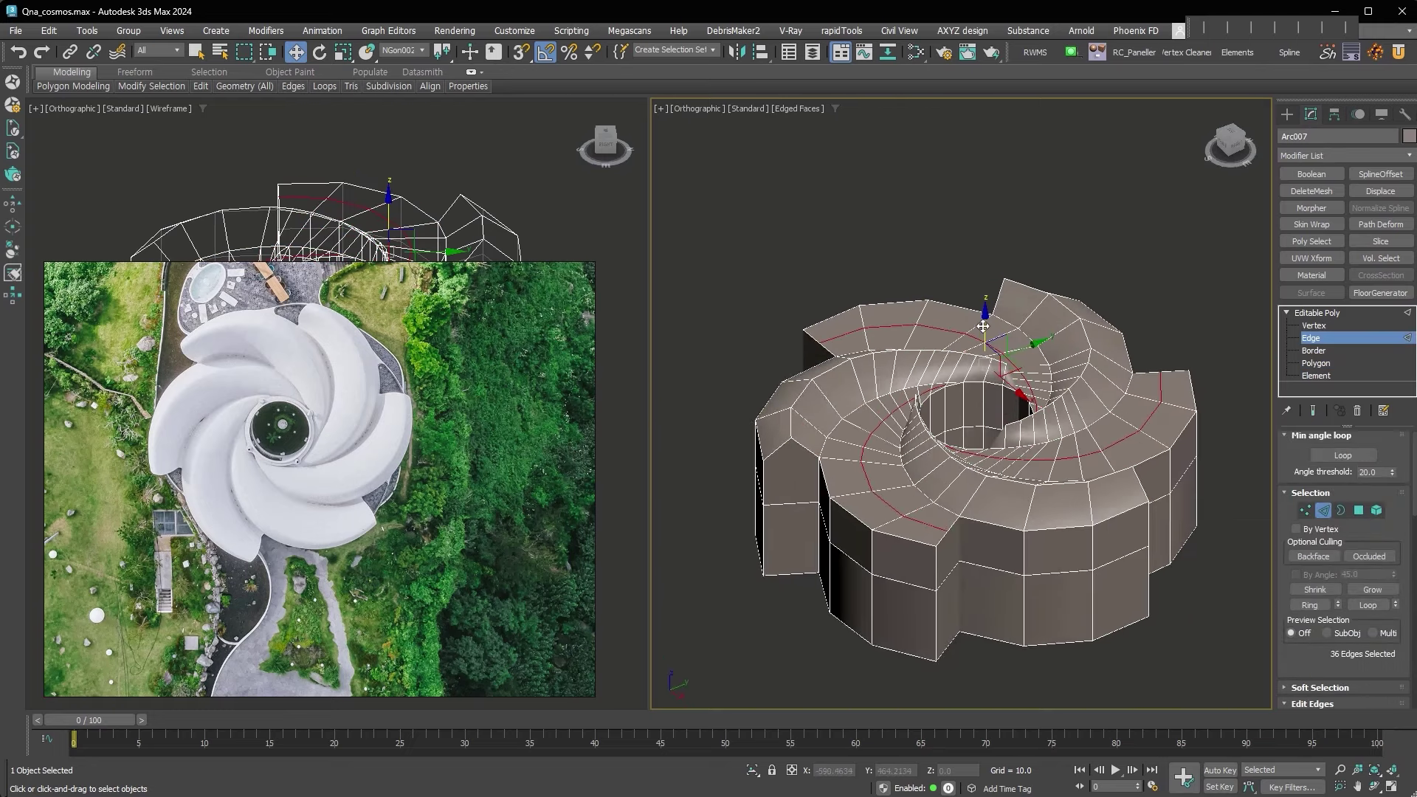
pyautogui.press('s')
pyautogui.moveTo(983, 325); pyautogui.dragTo(1093, 373)
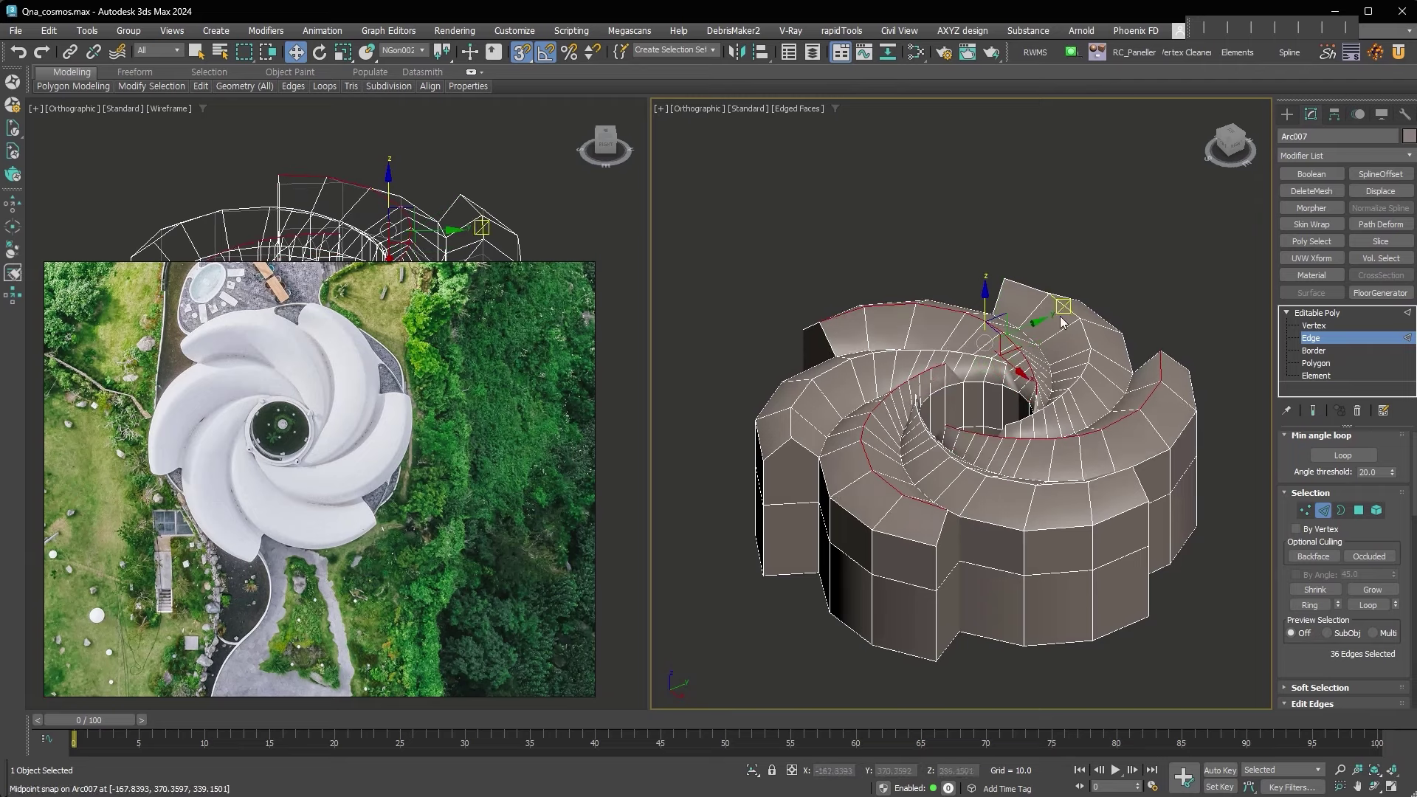
pyautogui.keyDown('alt'); pyautogui.moveTo(1092, 373); pyautogui.dragTo(1154, 491, button='middle'); pyautogui.keyUp('alt')
# Apply a TurboSmooth modifier at 1 iteration to Arc007.
pyautogui.press('2')
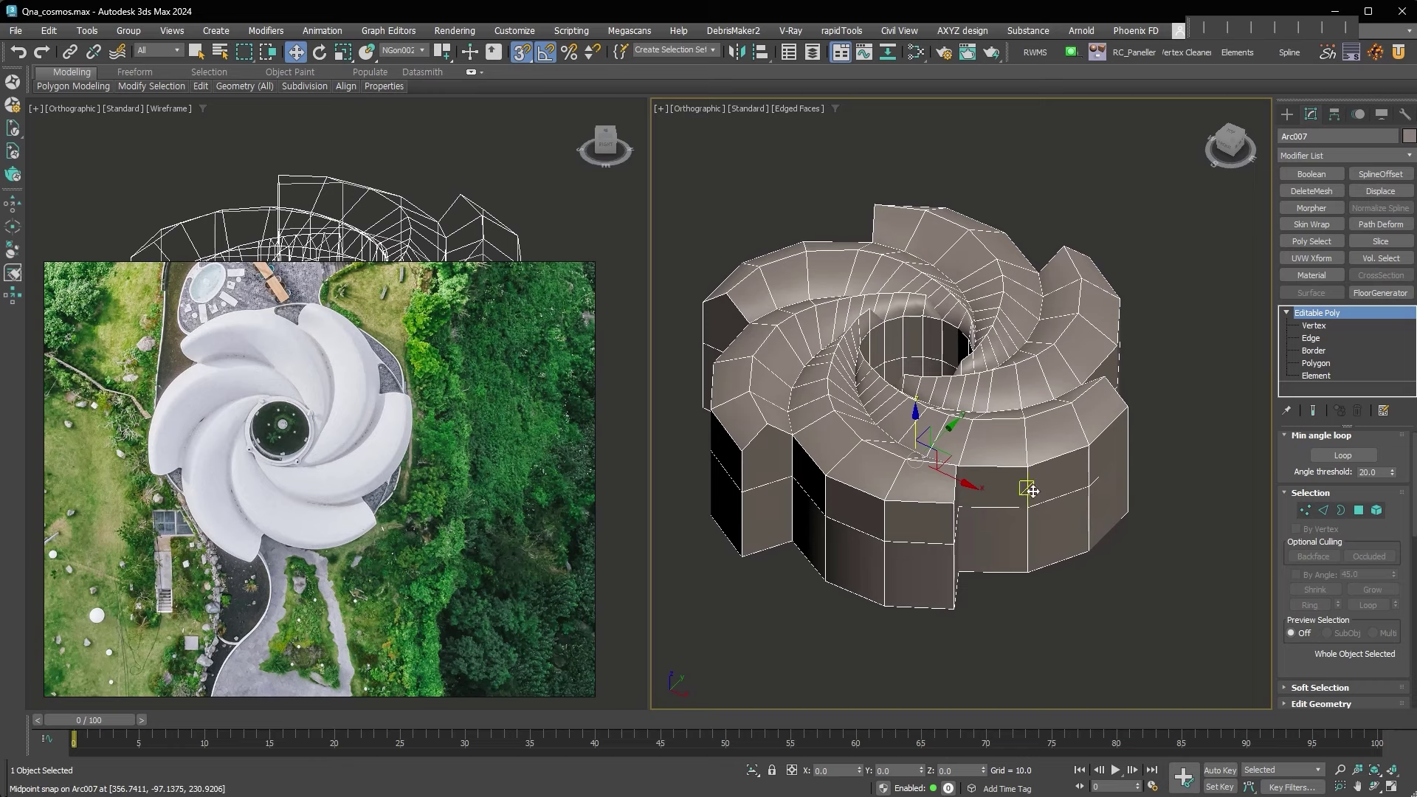
pyautogui.moveTo(1093, 509); pyautogui.dragTo(1146, 518, button='middle')
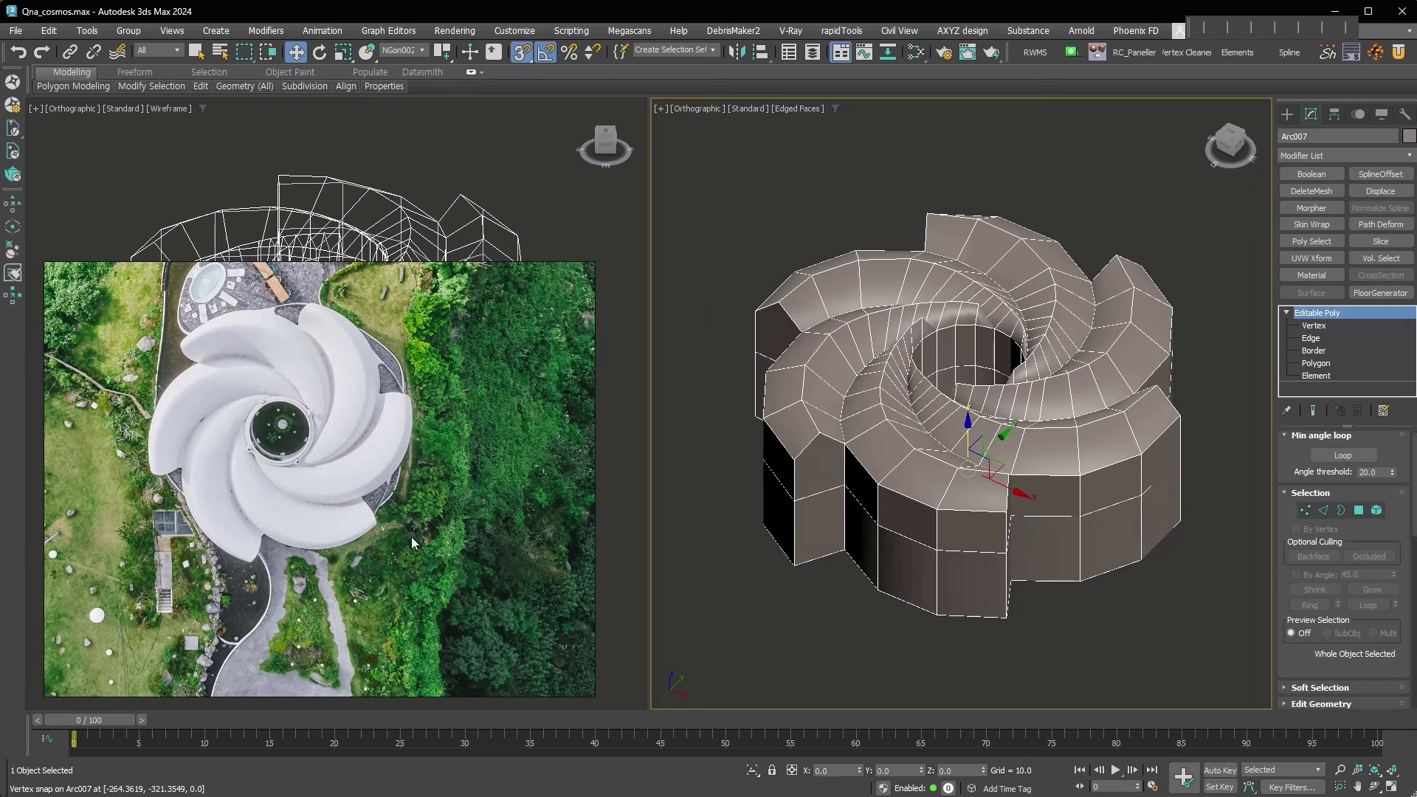
pyautogui.hotkey('ctrl', 't')
pyautogui.moveTo(693, 556)
pyautogui.keyDown('alt'); pyautogui.mouseDown(button='middle')
pyautogui.moveTo(1014, 315)
pyautogui.moveTo(1352, 420)
pyautogui.mouseUp(button='middle'); pyautogui.keyUp('alt')
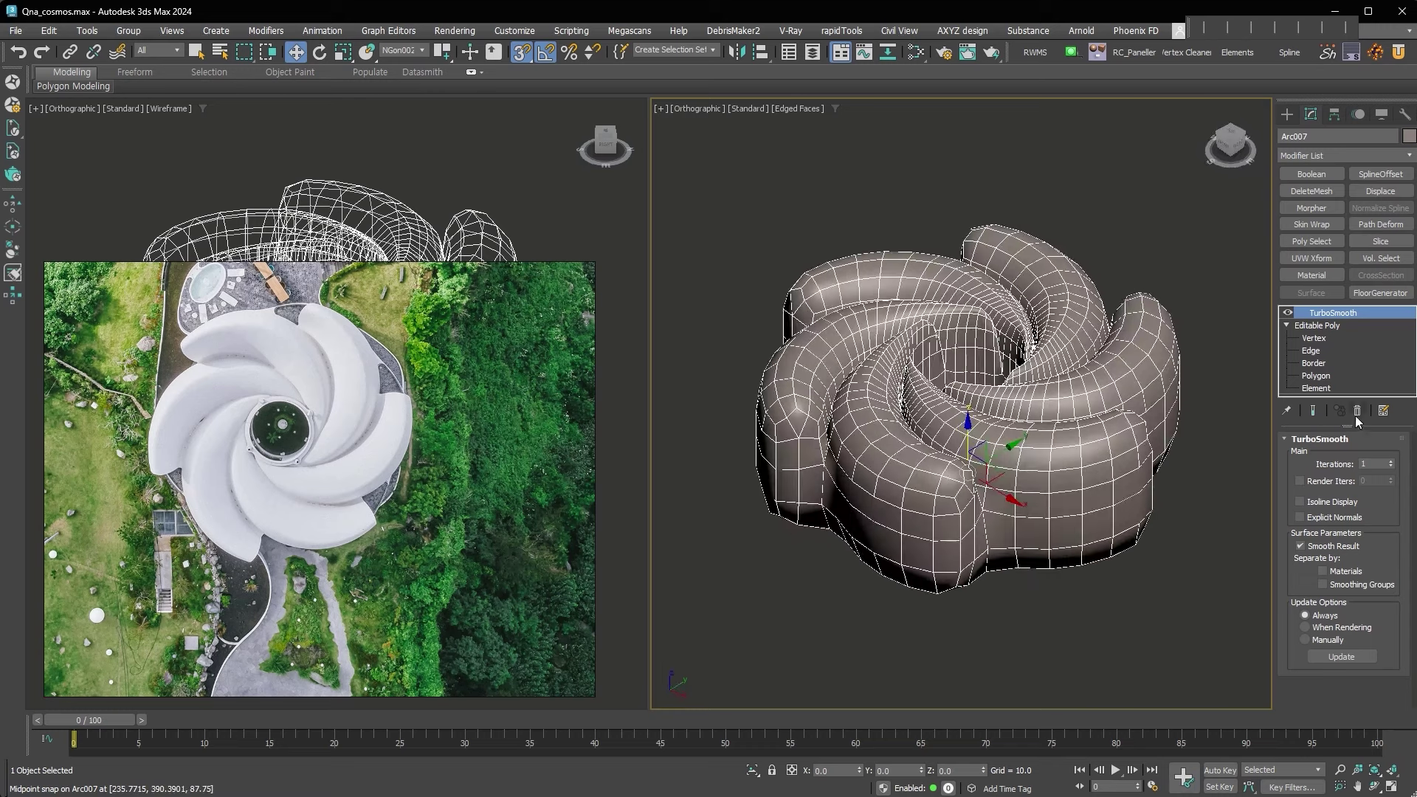
# Remove TurboSmooth and clear smoothing group 3 from all similar top and side faces.
pyautogui.click(1356, 411)
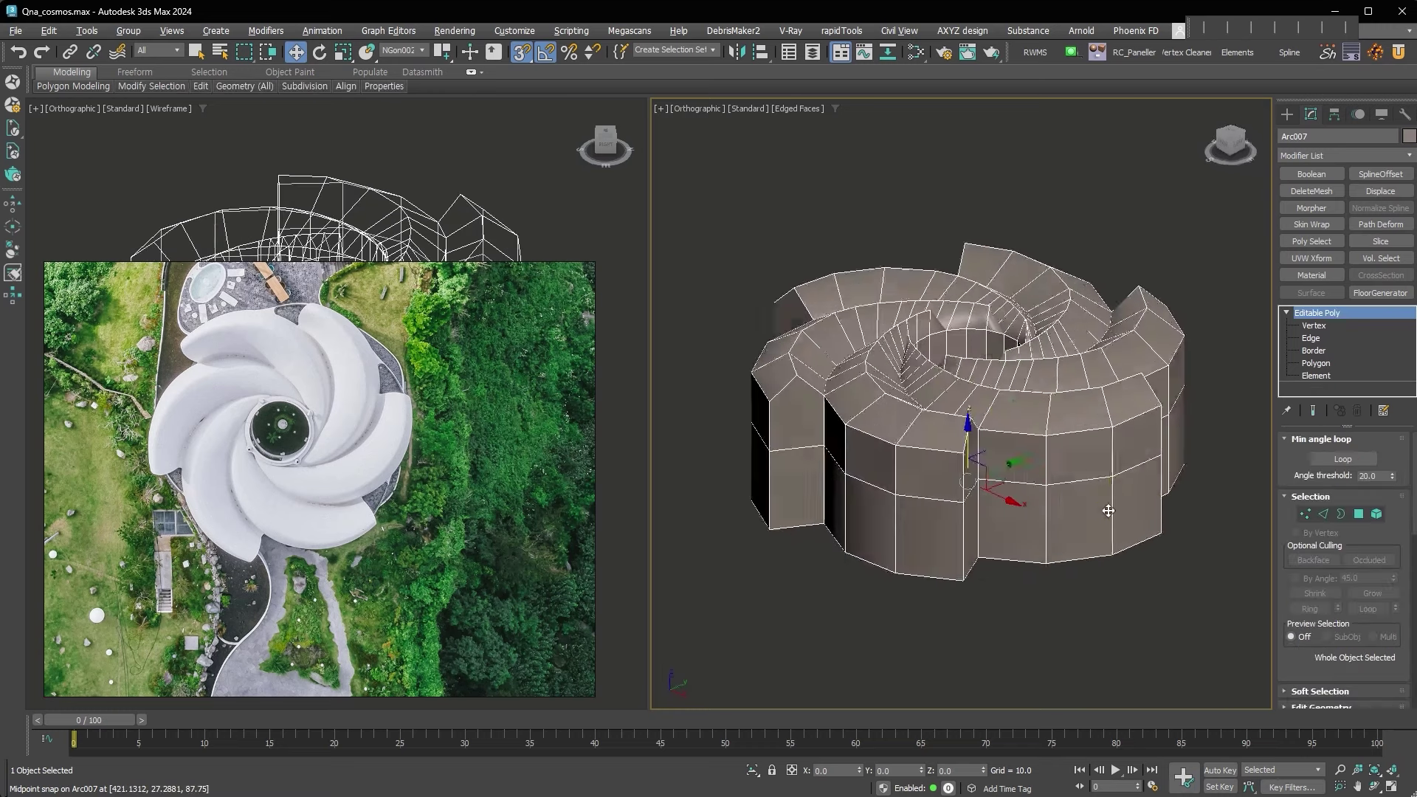
pyautogui.click(1359, 515)
pyautogui.click(786, 464)
pyautogui.keyDown('ctrl'); pyautogui.click(793, 384); pyautogui.keyUp('ctrl')
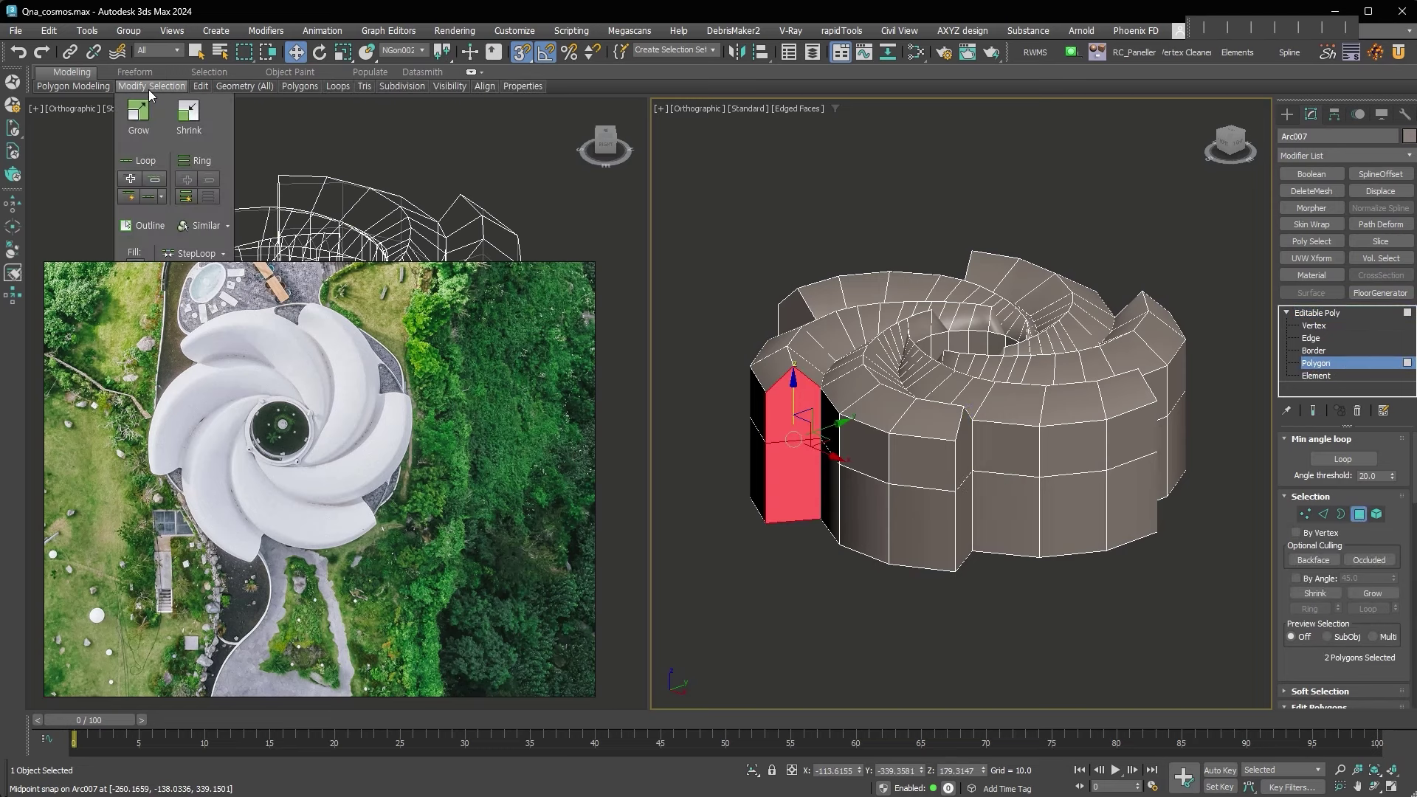
pyautogui.click(206, 227)
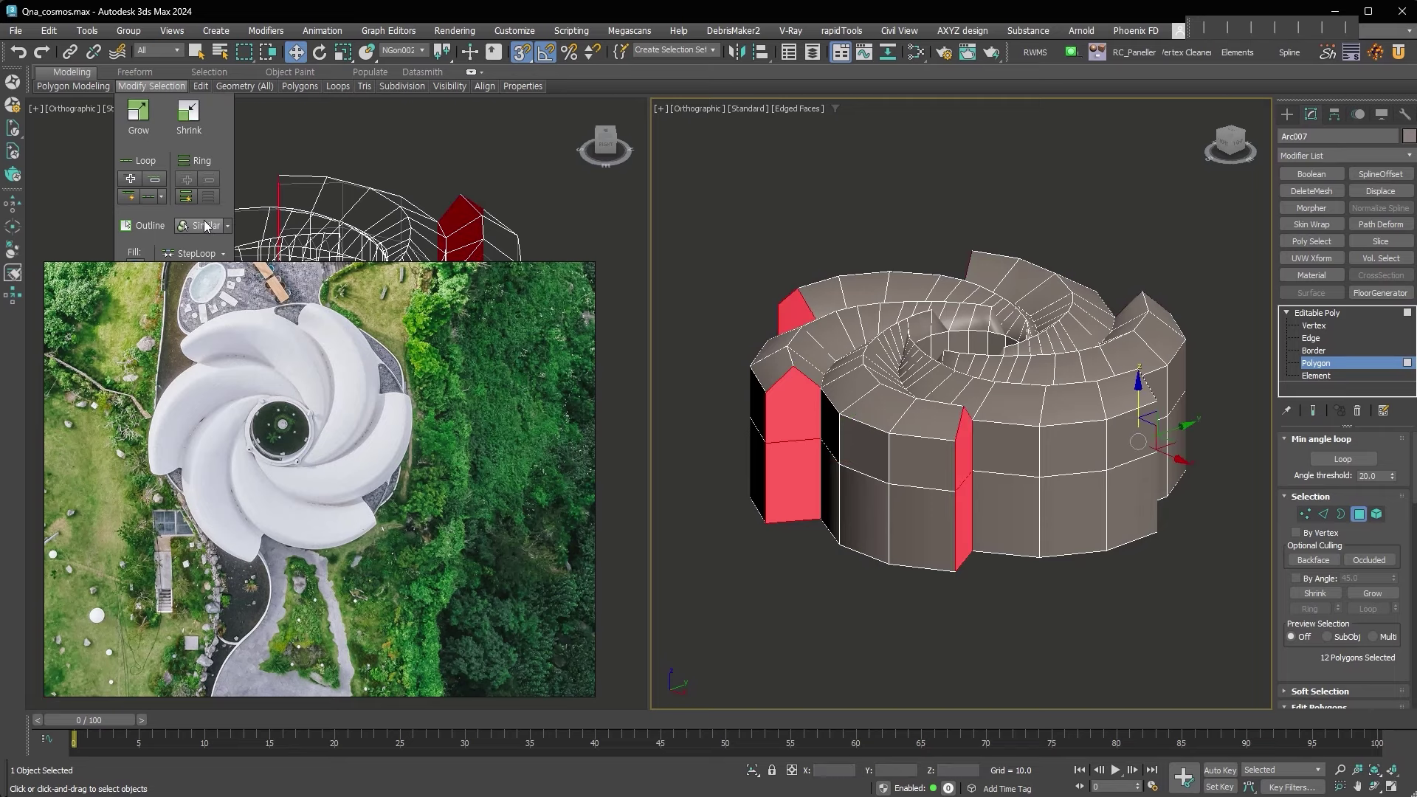
pyautogui.moveTo(1098, 473)
pyautogui.keyDown('alt'); pyautogui.mouseDown(button='middle')
pyautogui.moveTo(1065, 574)
pyautogui.moveTo(912, 585)
pyautogui.mouseUp(button='middle'); pyautogui.keyUp('alt')
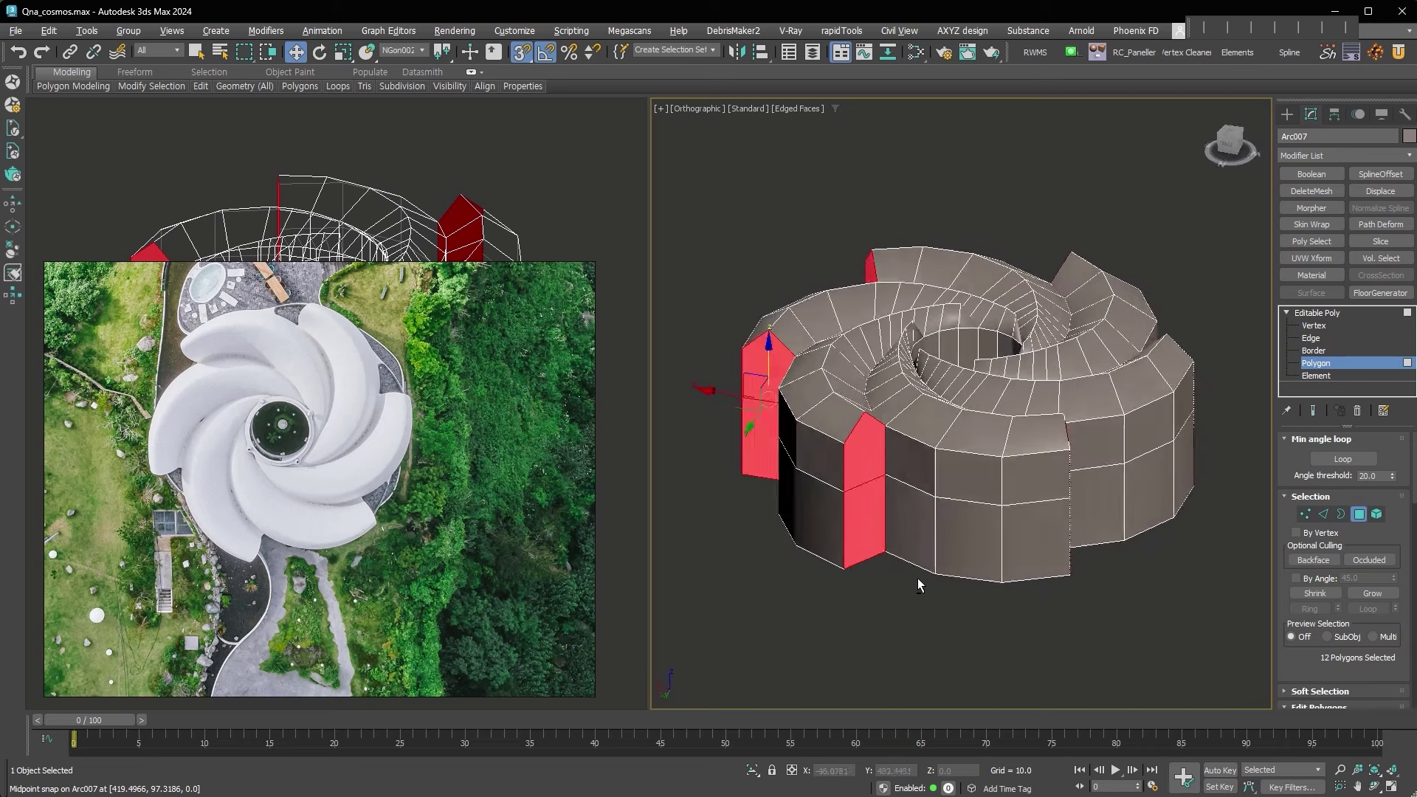
pyautogui.keyDown('alt'); pyautogui.moveTo(912, 585); pyautogui.dragTo(878, 590, button='middle'); pyautogui.keyUp('alt')
pyautogui.moveTo(1299, 650)
pyautogui.mouseDown()
pyautogui.moveTo(1292, 91)
pyautogui.moveTo(1292, 273)
pyautogui.mouseUp()
pyautogui.click(1386, 636)
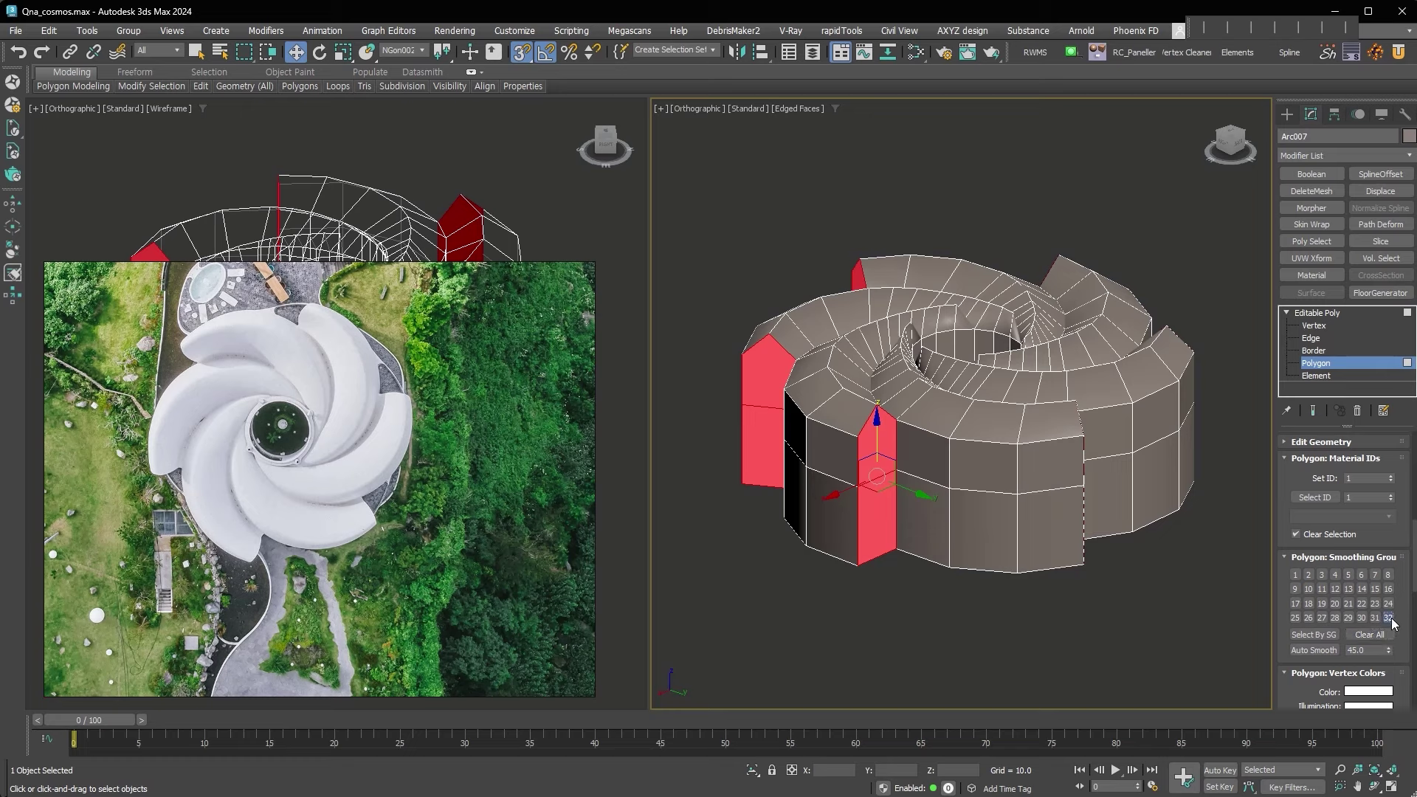
# Select the bottom floor ring and assign it smoothing group 31.
pyautogui.keyDown('alt'); pyautogui.moveTo(1107, 578); pyautogui.dragTo(1107, 490, button='middle'); pyautogui.keyUp('alt')
pyautogui.scroll(5, 1343, 560)
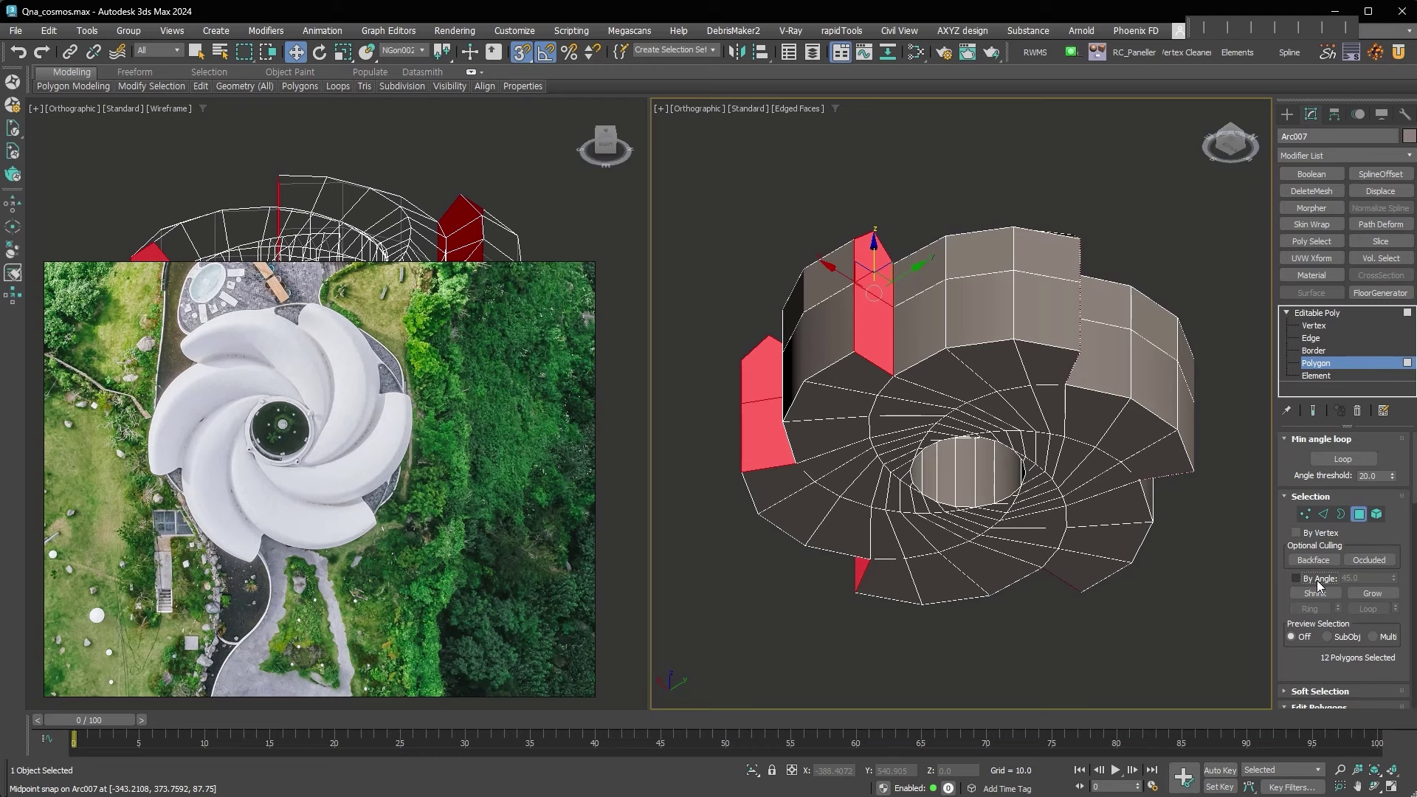
pyautogui.doubleClick(1107, 522)
pyautogui.scroll(-4, 1299, 546)
pyautogui.scroll(-4, 1293, 528)
pyautogui.scroll(4, 1293, 527)
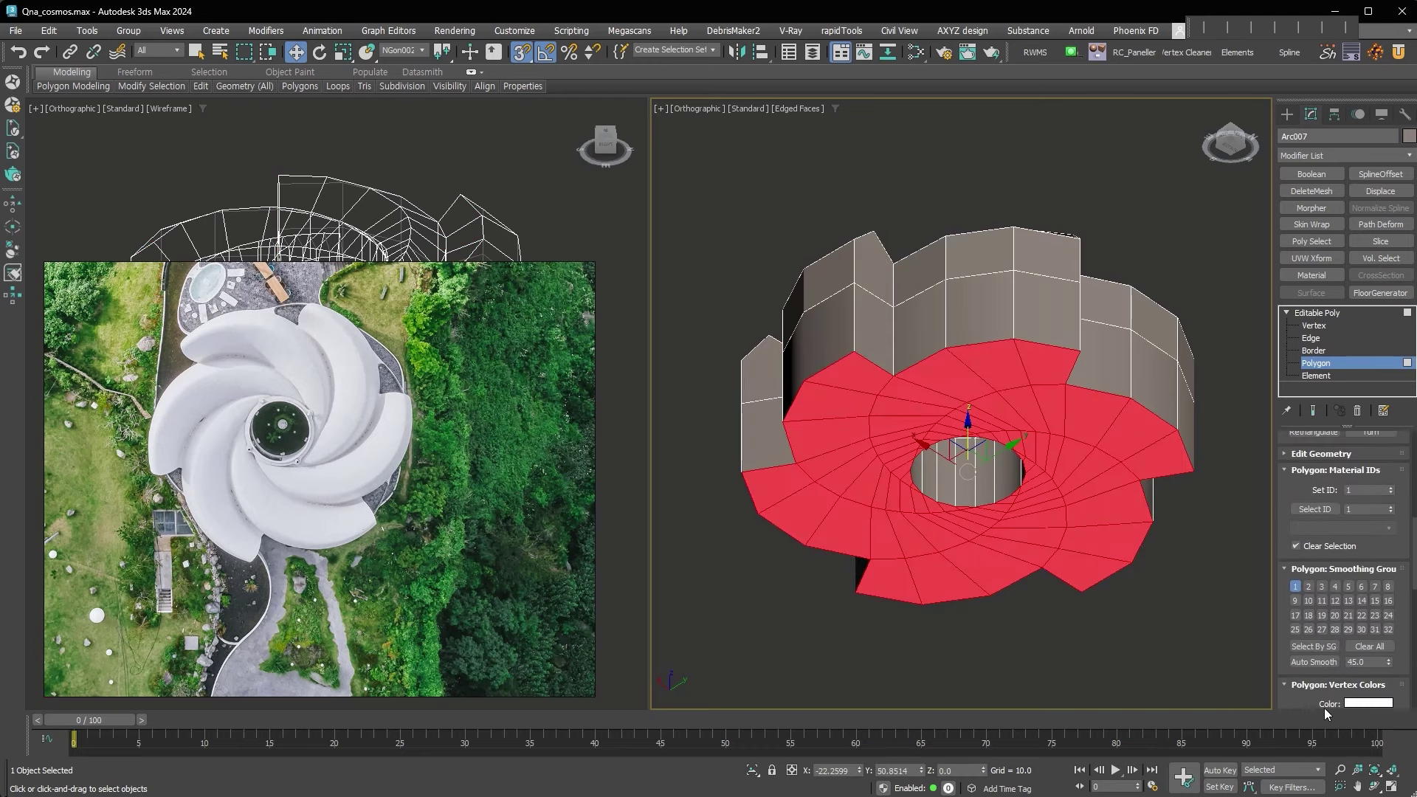
pyautogui.click(1374, 630)
# Select the group-31 faces, invert, and put the remaining faces in smoothing group 1 only.
pyautogui.click(1314, 646)
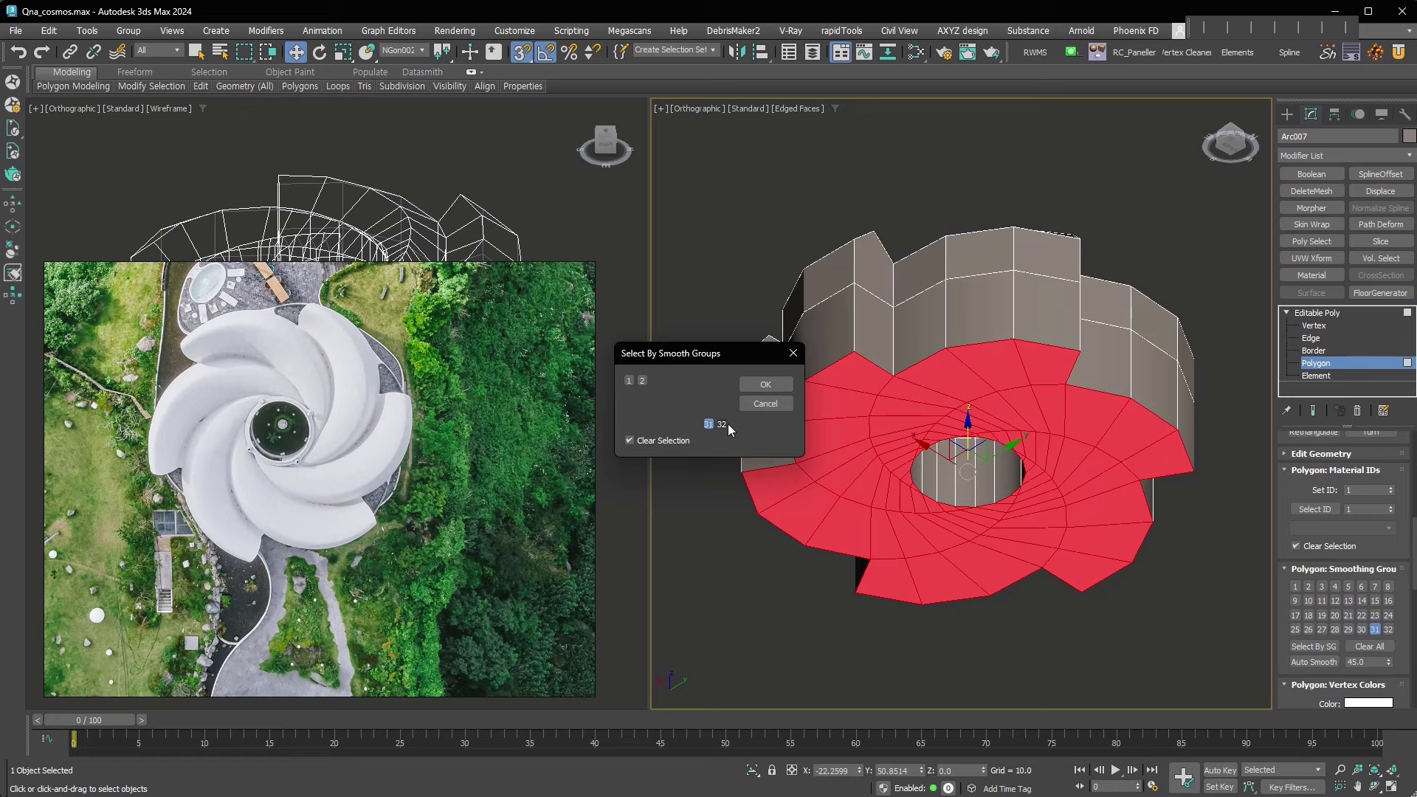
pyautogui.click(766, 384)
pyautogui.keyDown('alt'); pyautogui.moveTo(1029, 412); pyautogui.dragTo(1102, 517, button='middle'); pyautogui.keyUp('alt')
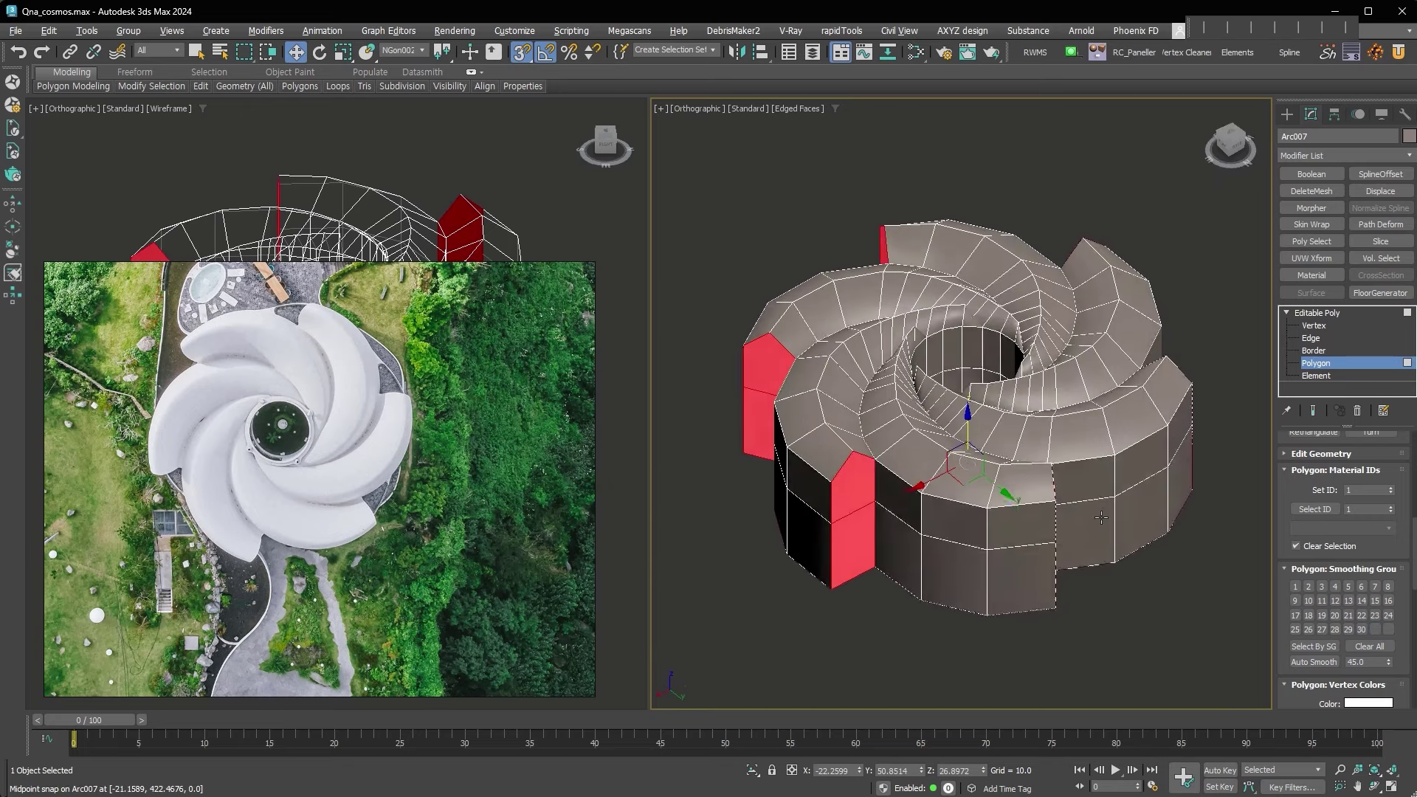
pyautogui.hotkey('ctrl', 'i')
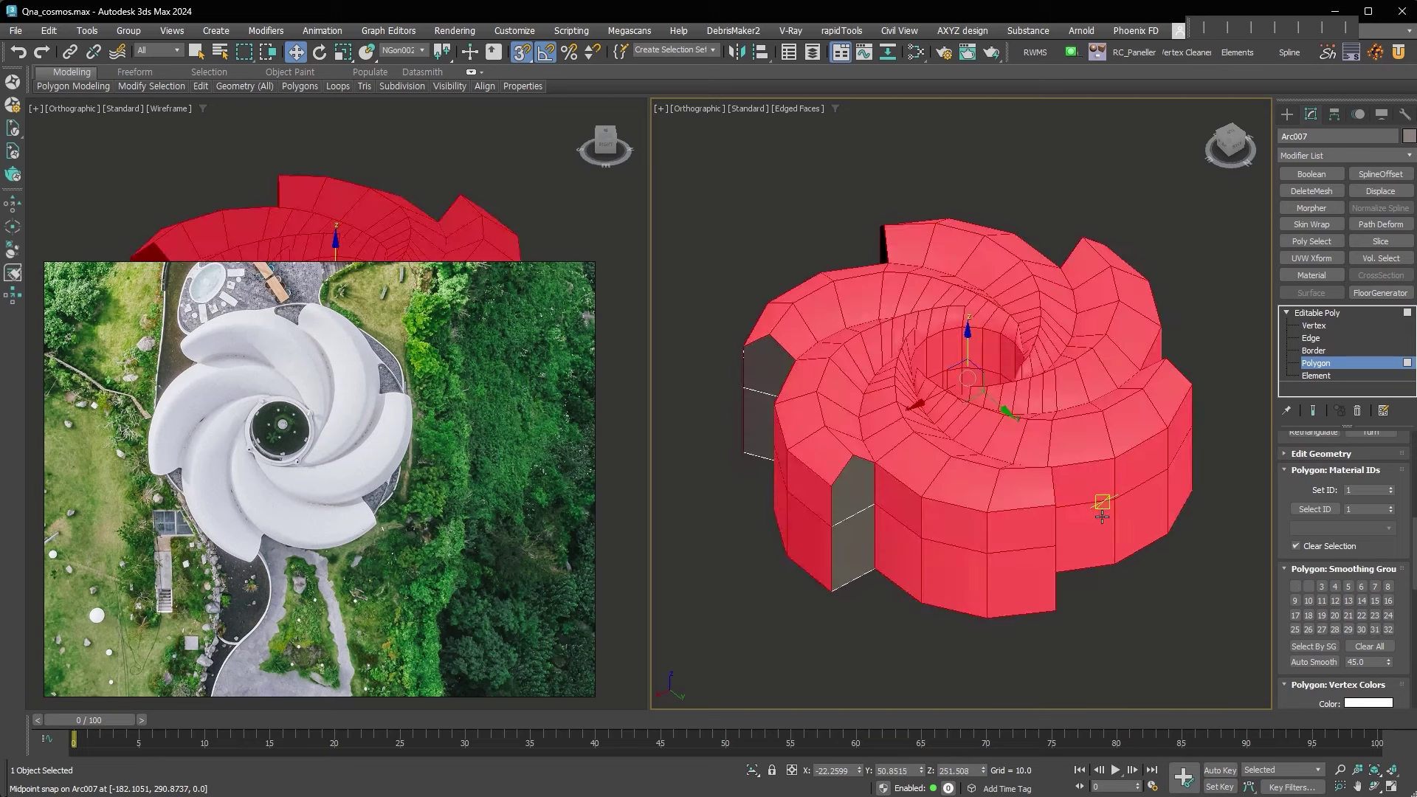
pyautogui.click(1374, 647)
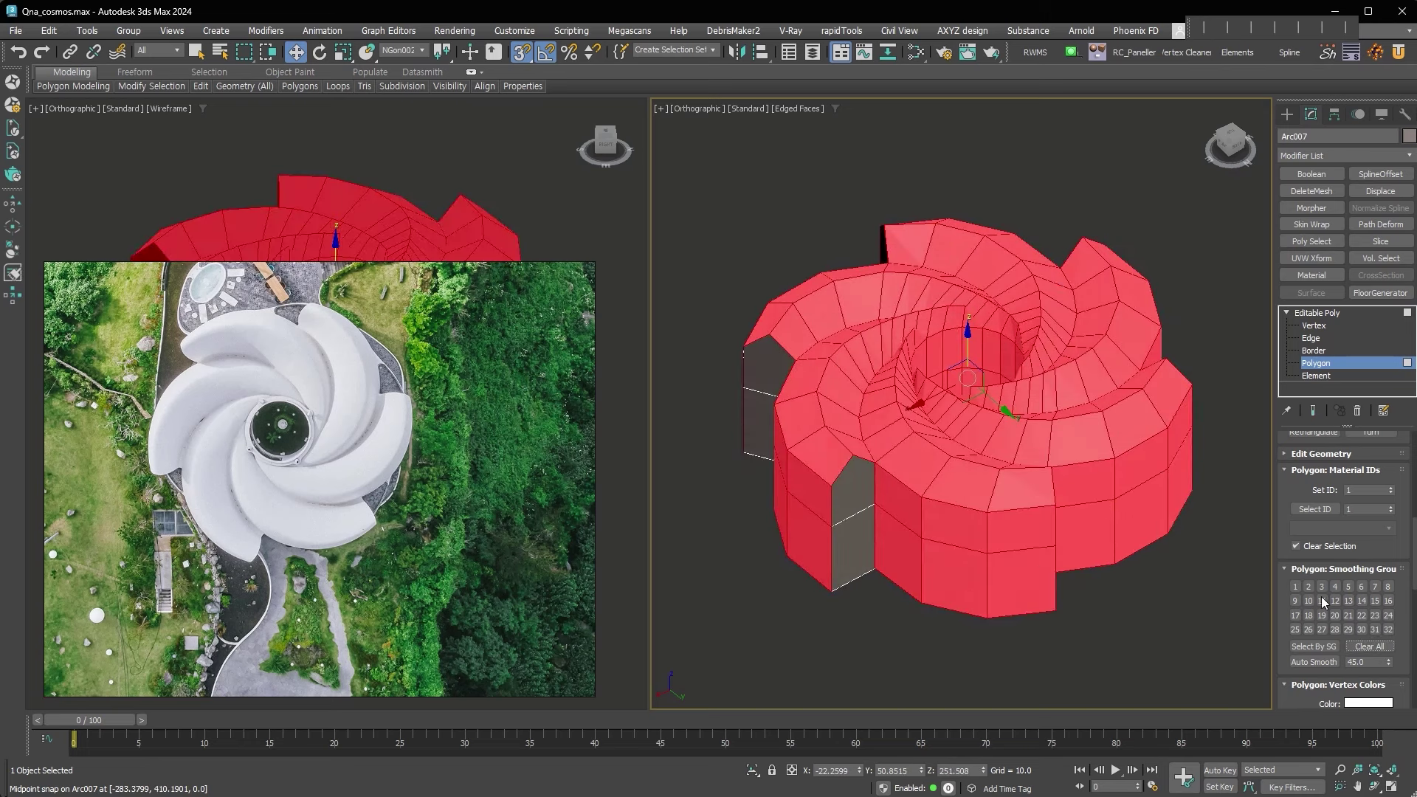
pyautogui.click(1295, 588)
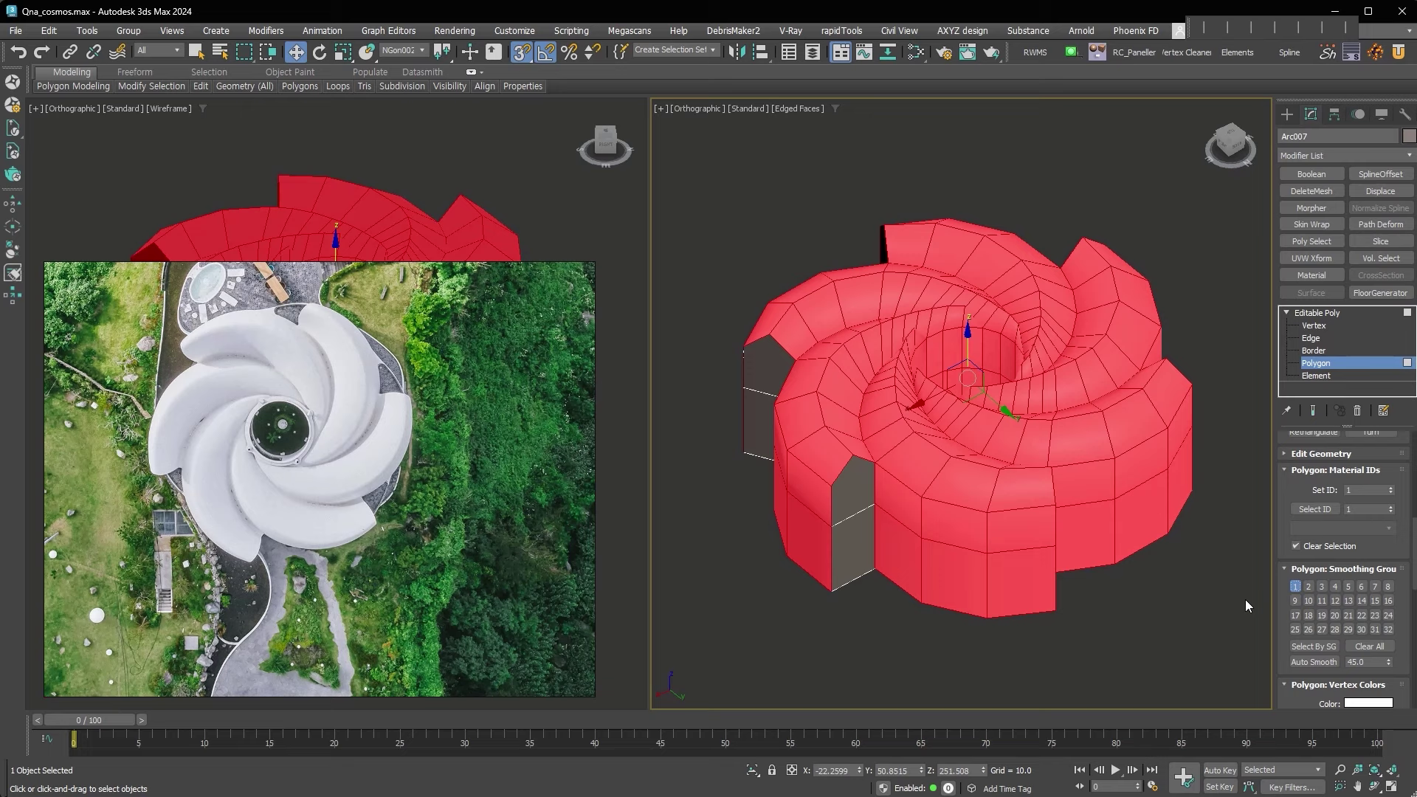
# Exit Polygon mode and add a TurboSmooth modifier to the petal model.
pyautogui.moveTo(1069, 587)
pyautogui.keyDown('alt'); pyautogui.mouseDown(button='middle')
pyautogui.moveTo(1179, 569)
pyautogui.moveTo(1161, 532)
pyautogui.mouseUp(button='middle'); pyautogui.keyUp('alt')
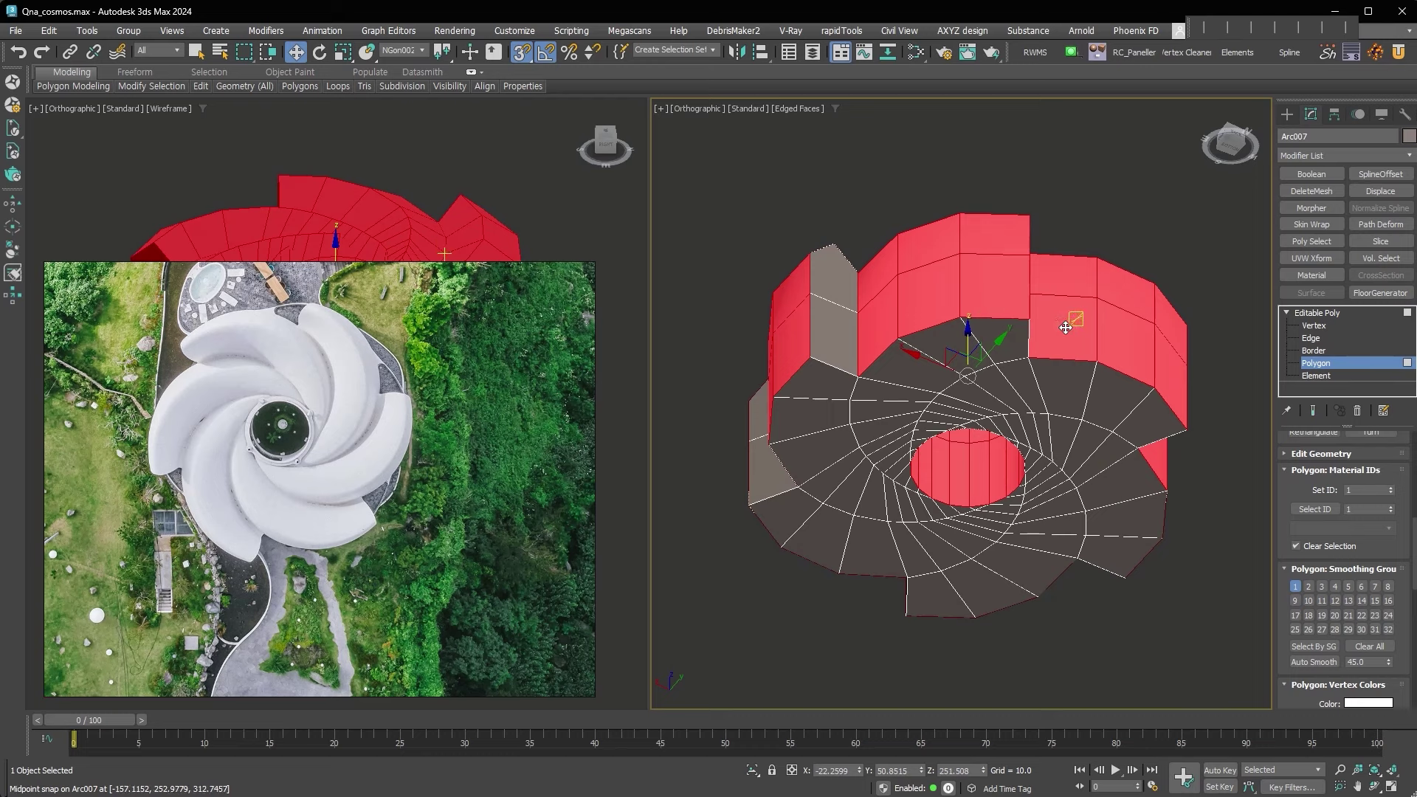
pyautogui.hotkey('shift', 'z')
pyautogui.press('4')
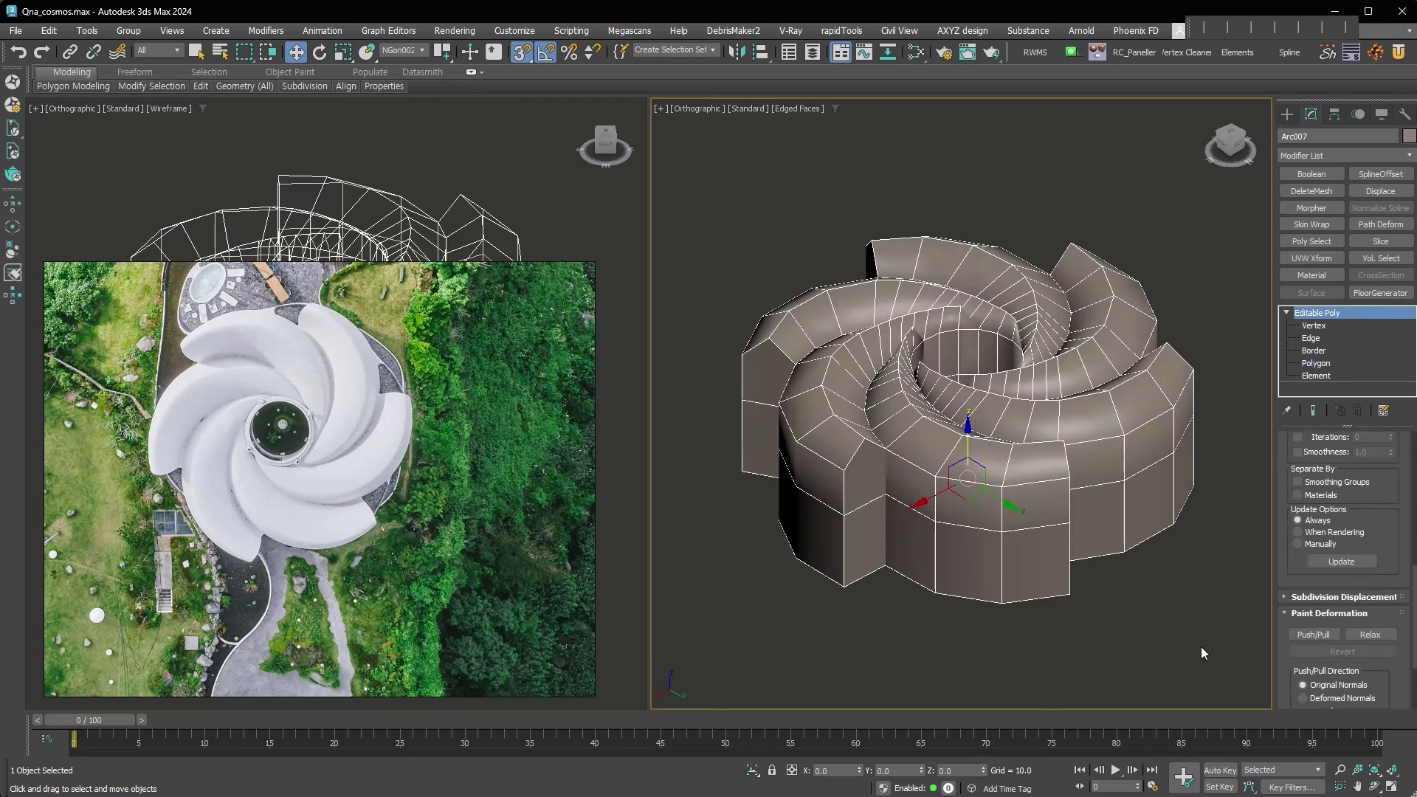
pyautogui.hotkey('ctrl', 't')
# Set TurboSmooth to 2 iterations with Separate by Smoothing Groups enabled.
pyautogui.click(1391, 461)
pyautogui.moveTo(959, 383)
pyautogui.keyDown('alt'); pyautogui.mouseDown(button='middle')
pyautogui.moveTo(915, 432)
pyautogui.moveTo(1204, 483)
pyautogui.mouseUp(button='middle'); pyautogui.keyUp('alt')
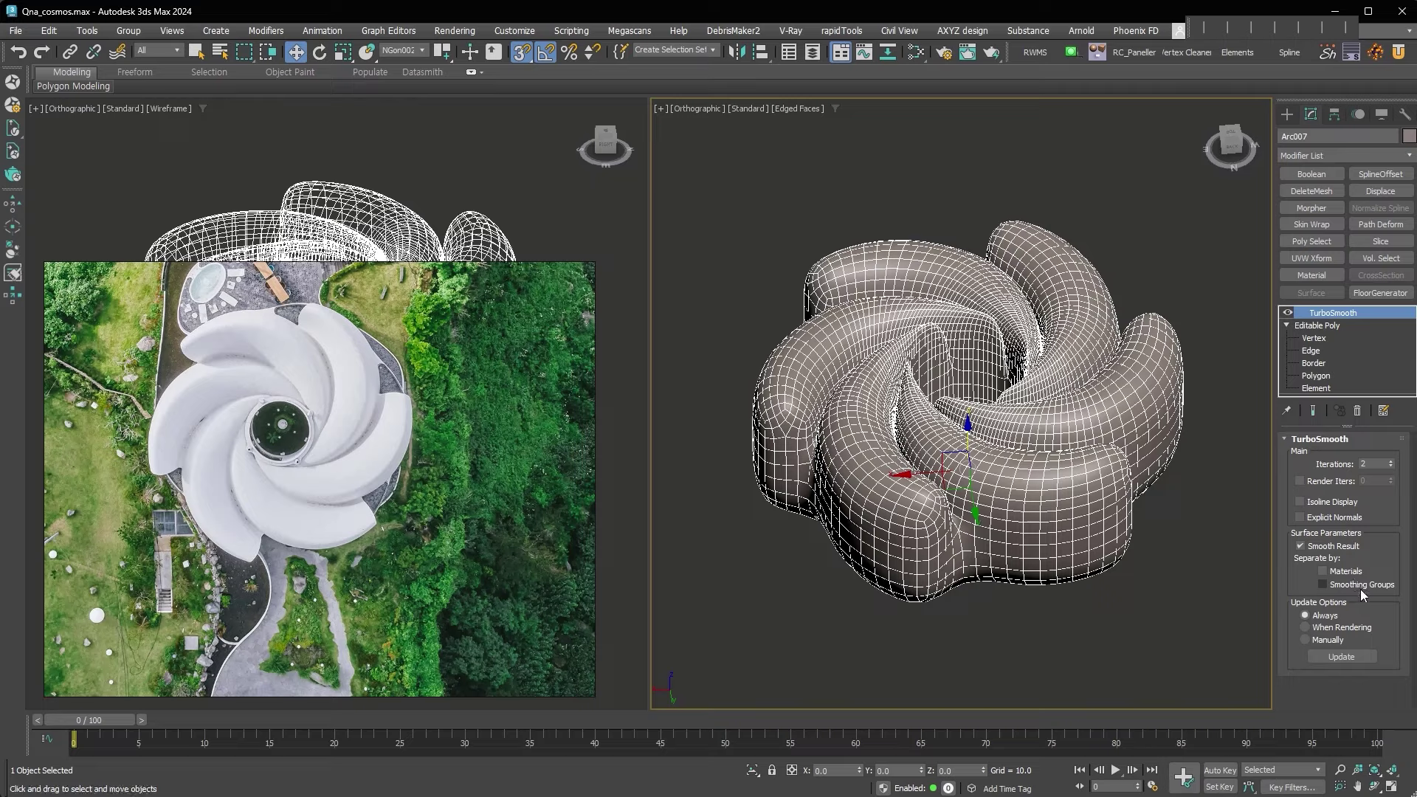
pyautogui.click(1323, 585)
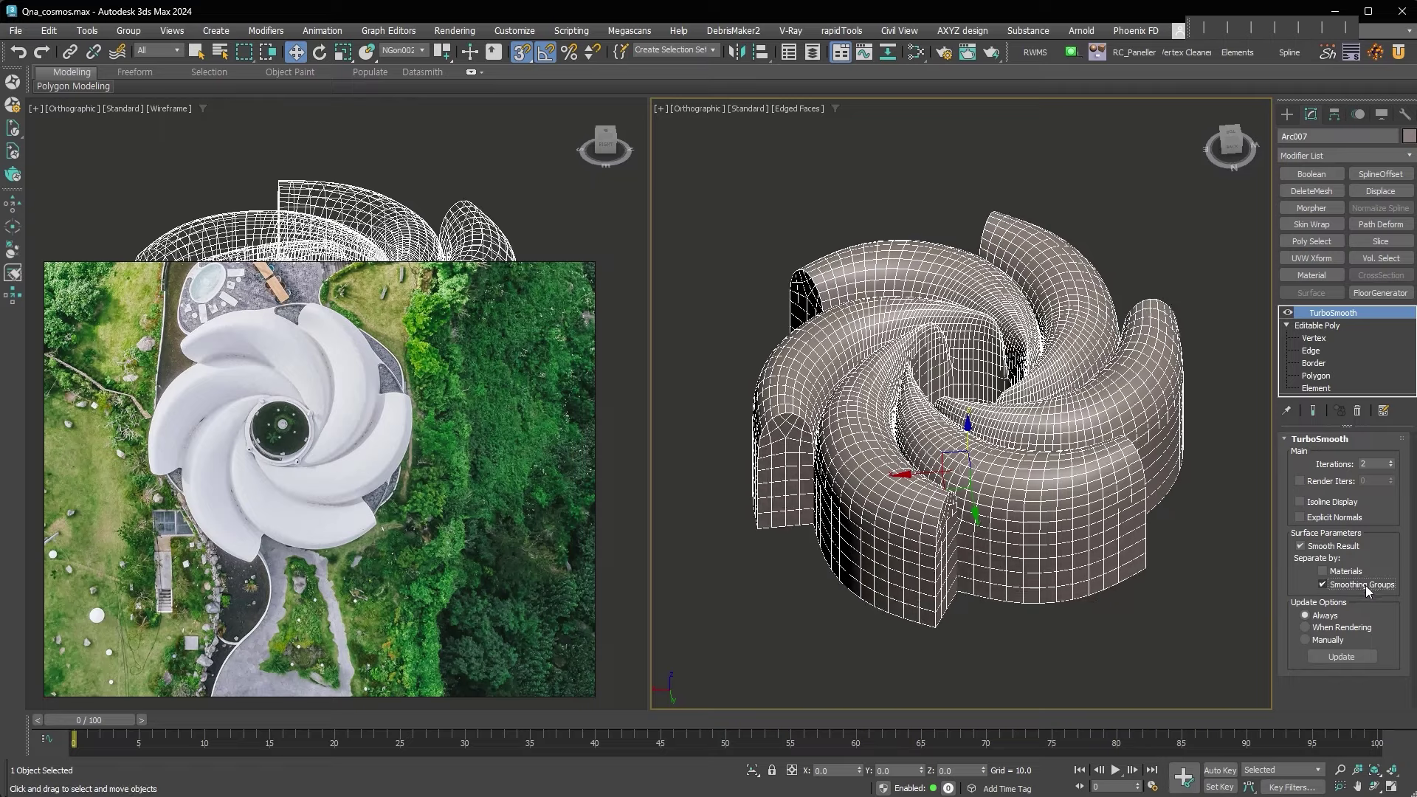
pyautogui.keyDown('alt'); pyautogui.moveTo(1255, 564); pyautogui.dragTo(946, 539, button='middle'); pyautogui.keyUp('alt')
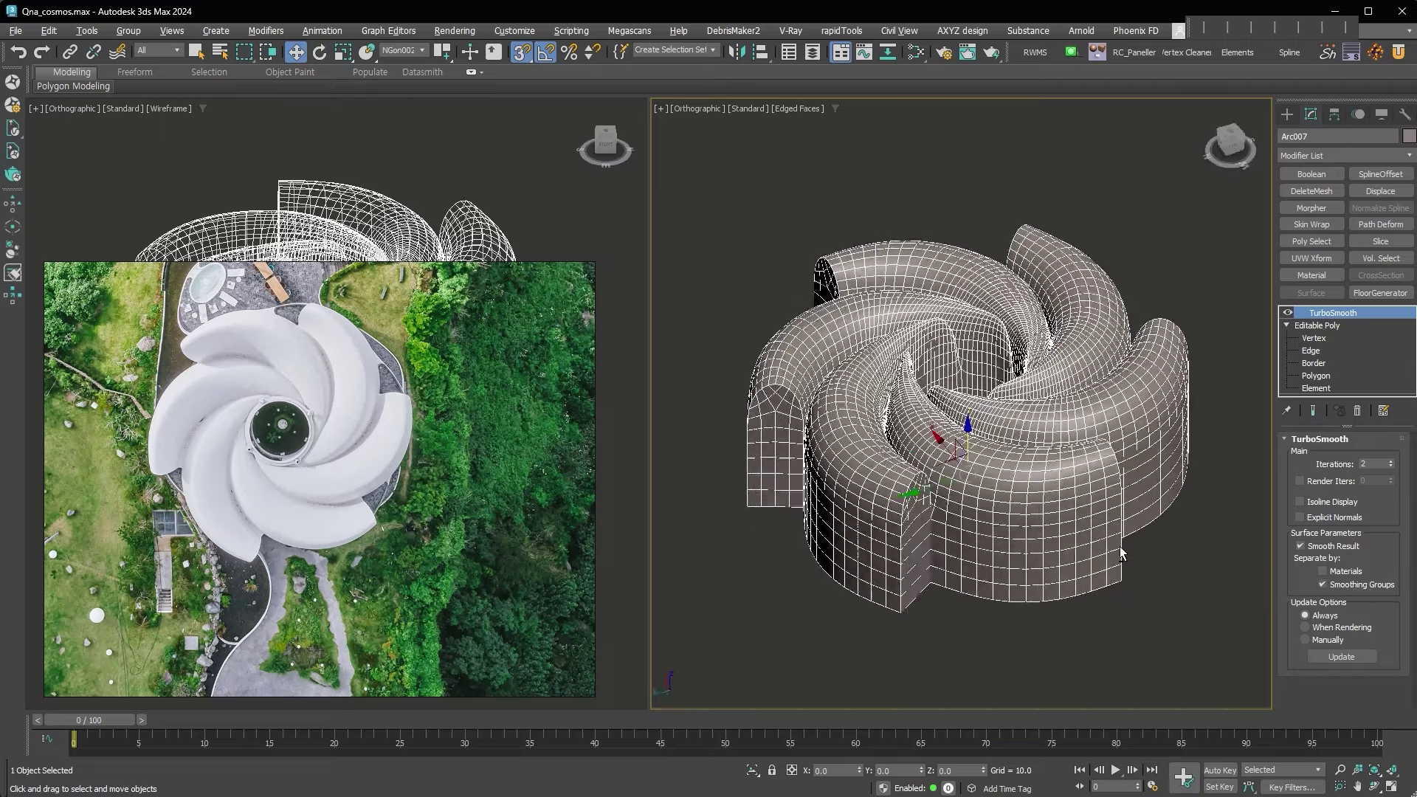
# Turn edged faces off, view from top, and select all petal mesh polygons.
pyautogui.press('F4')
pyautogui.keyDown('alt'); pyautogui.moveTo(1107, 593); pyautogui.dragTo(763, 411, button='middle'); pyautogui.keyUp('alt')
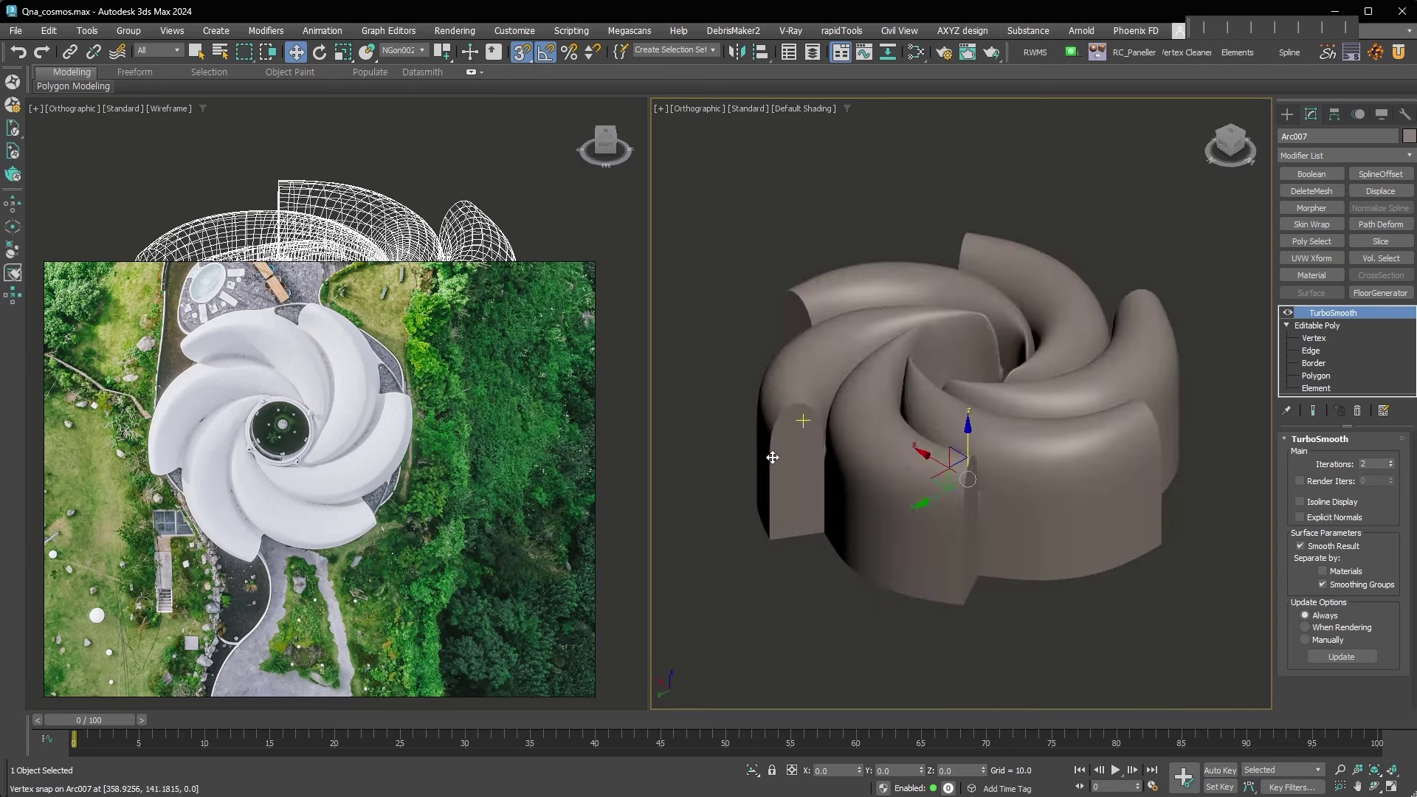
pyautogui.moveTo(1114, 608)
pyautogui.keyDown('alt'); pyautogui.mouseDown(button='middle')
pyautogui.moveTo(1129, 515)
pyautogui.moveTo(829, 443)
pyautogui.mouseUp(button='middle'); pyautogui.keyUp('alt')
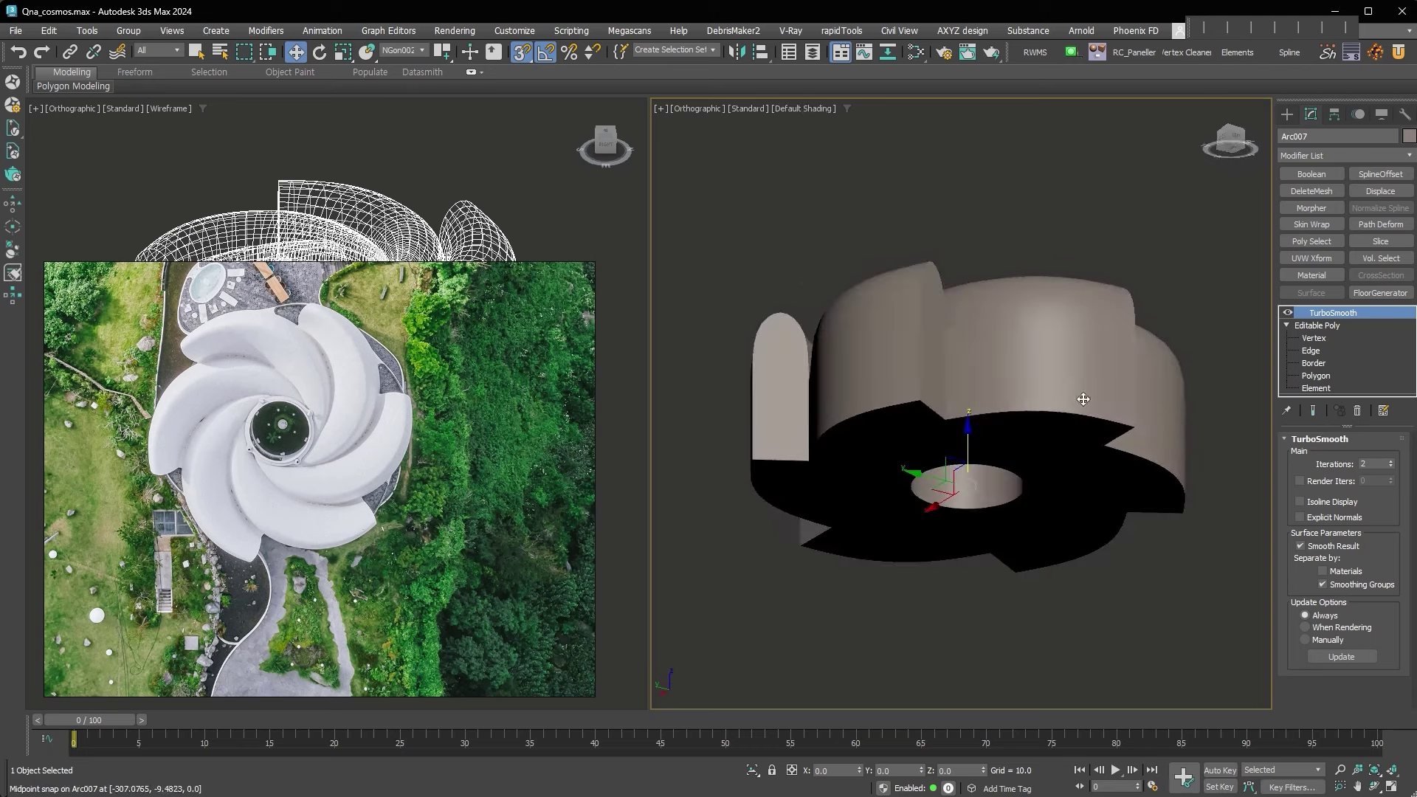
pyautogui.press('t')
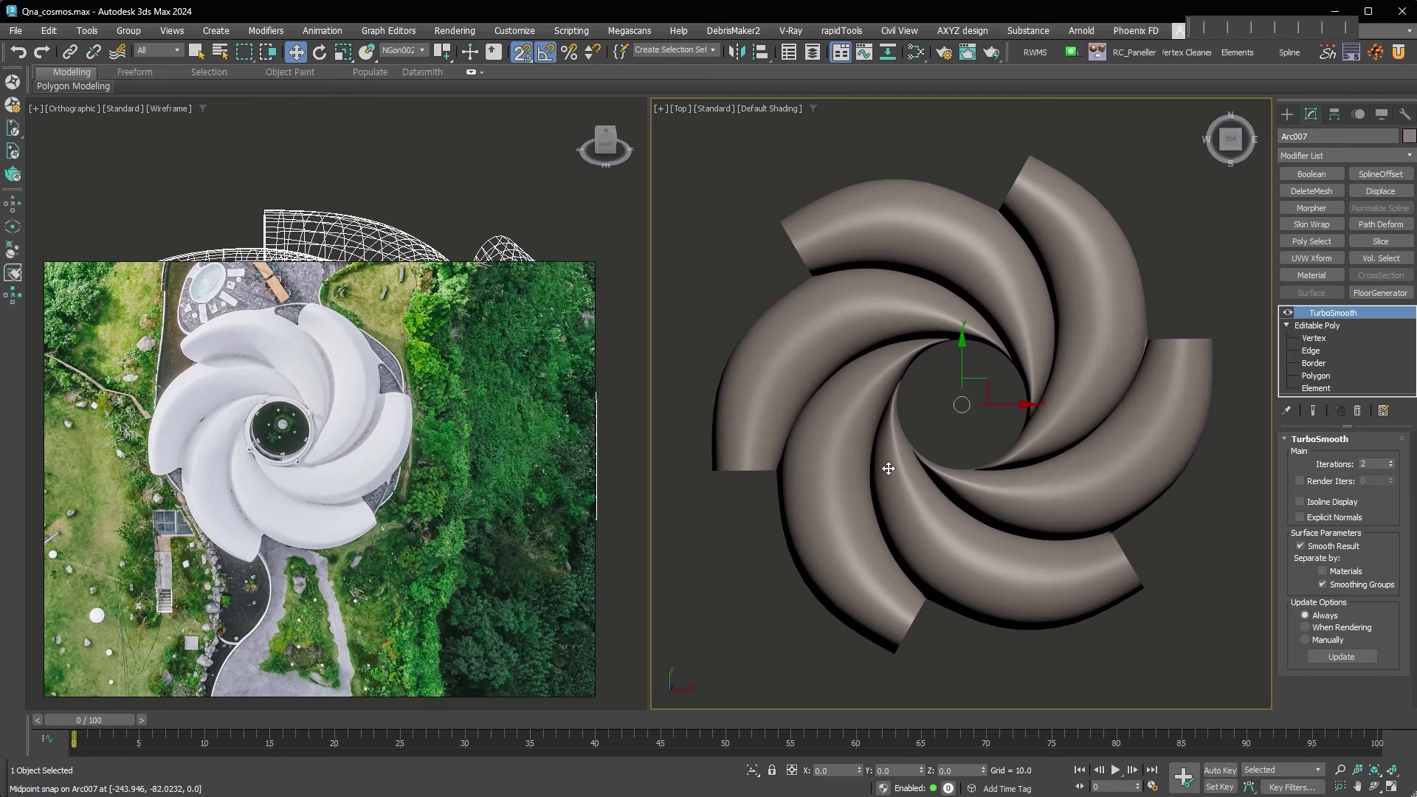
pyautogui.click(1321, 375)
pyautogui.hotkey('ctrl', 'a')
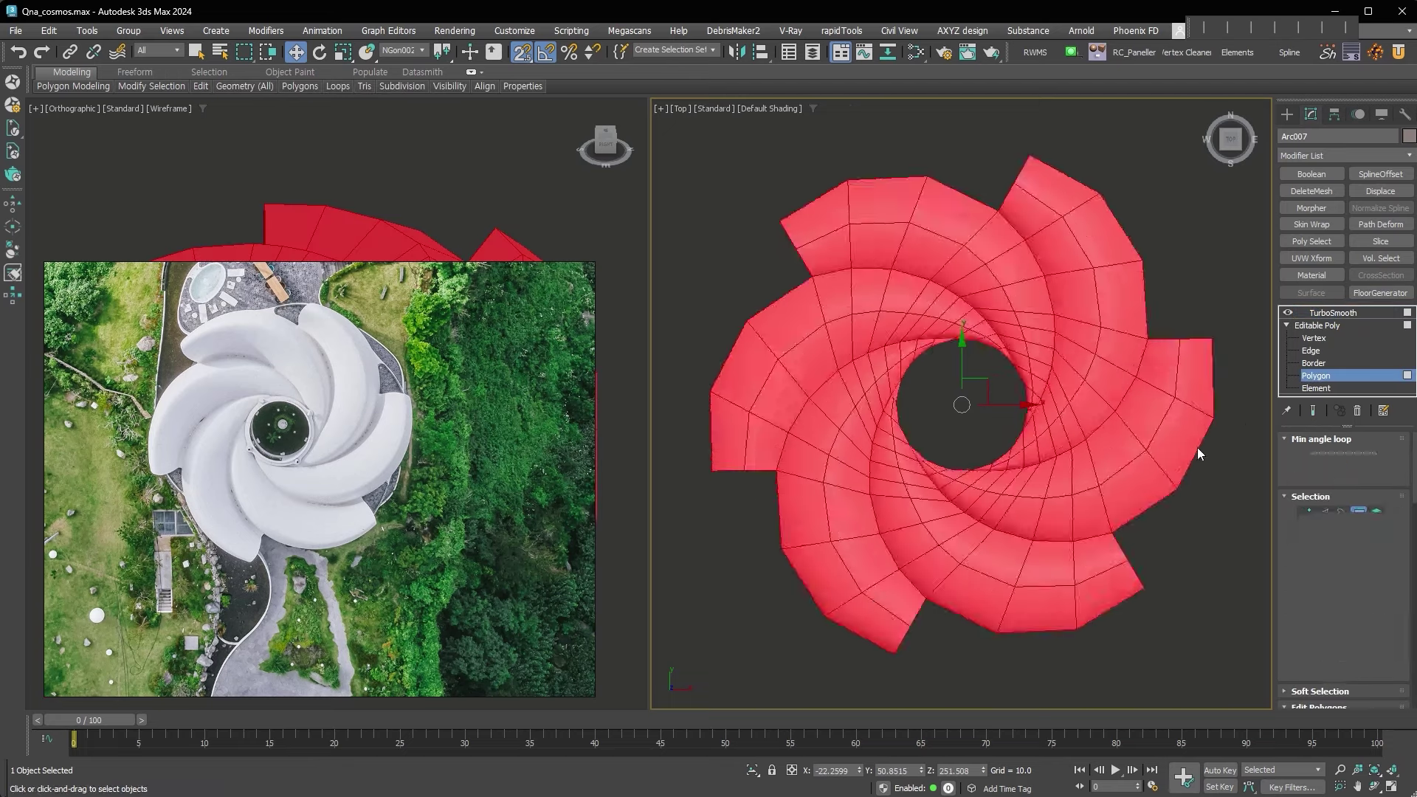
# Select the full loop of inner ring polygons with angle-limited selection off.
pyautogui.keyDown('alt'); pyautogui.moveTo(981, 517); pyautogui.dragTo(980, 418, button='middle'); pyautogui.keyUp('alt')
pyautogui.click(1295, 578)
pyautogui.hotkey('ctrl', 'd')
pyautogui.click(967, 407)
pyautogui.press('F4')
pyautogui.scroll(3, 967, 407)
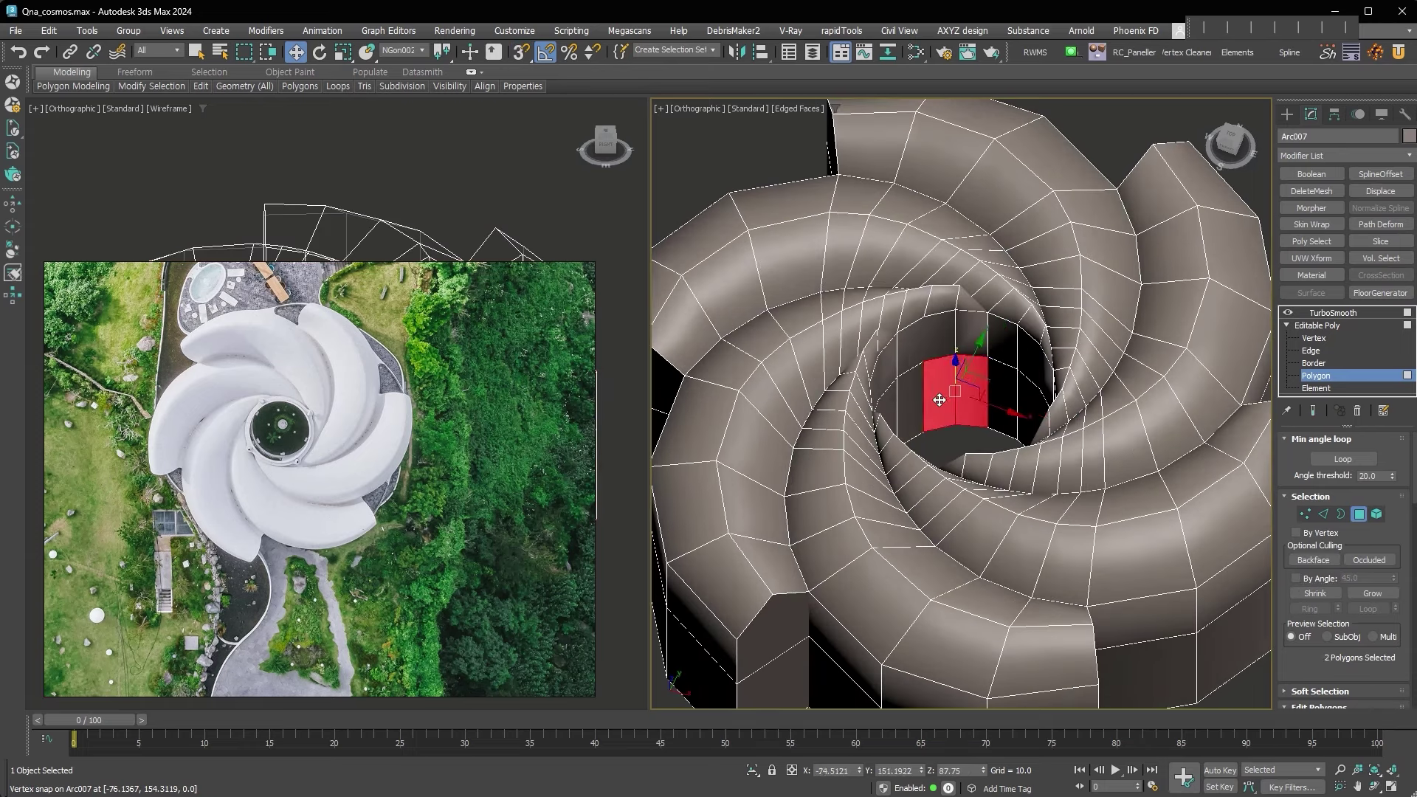
pyautogui.hotkey('alt', 'l')
# Detach the inner ring as Object001 and select its open rim borders.
pyautogui.click(723, 431)
pyautogui.press('Return')
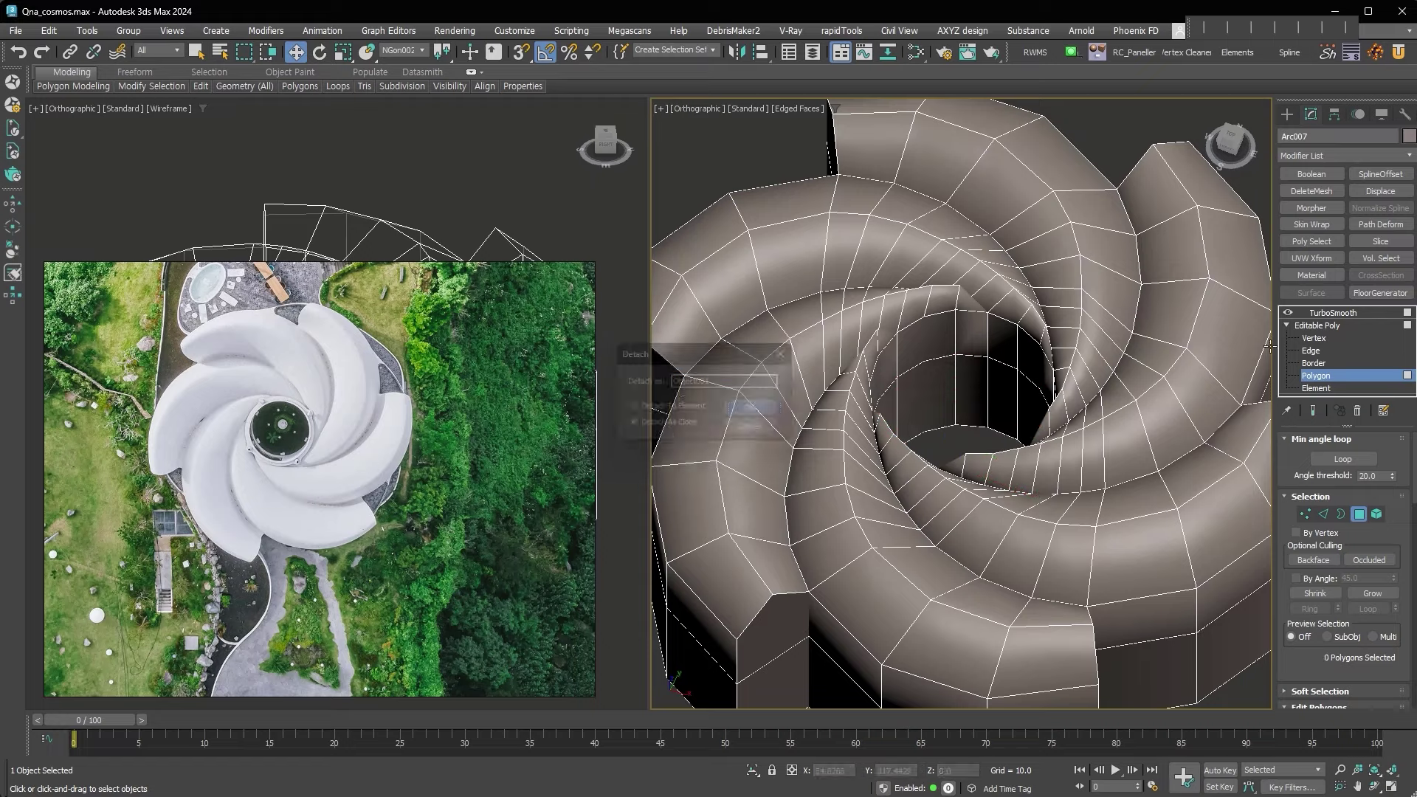
pyautogui.click(963, 408)
pyautogui.press('3')
pyautogui.click(997, 361)
pyautogui.scroll(-3, 997, 361)
pyautogui.keyDown('alt'); pyautogui.moveTo(997, 361); pyautogui.dragTo(966, 384, button='middle'); pyautogui.keyUp('alt')
pyautogui.click(977, 302)
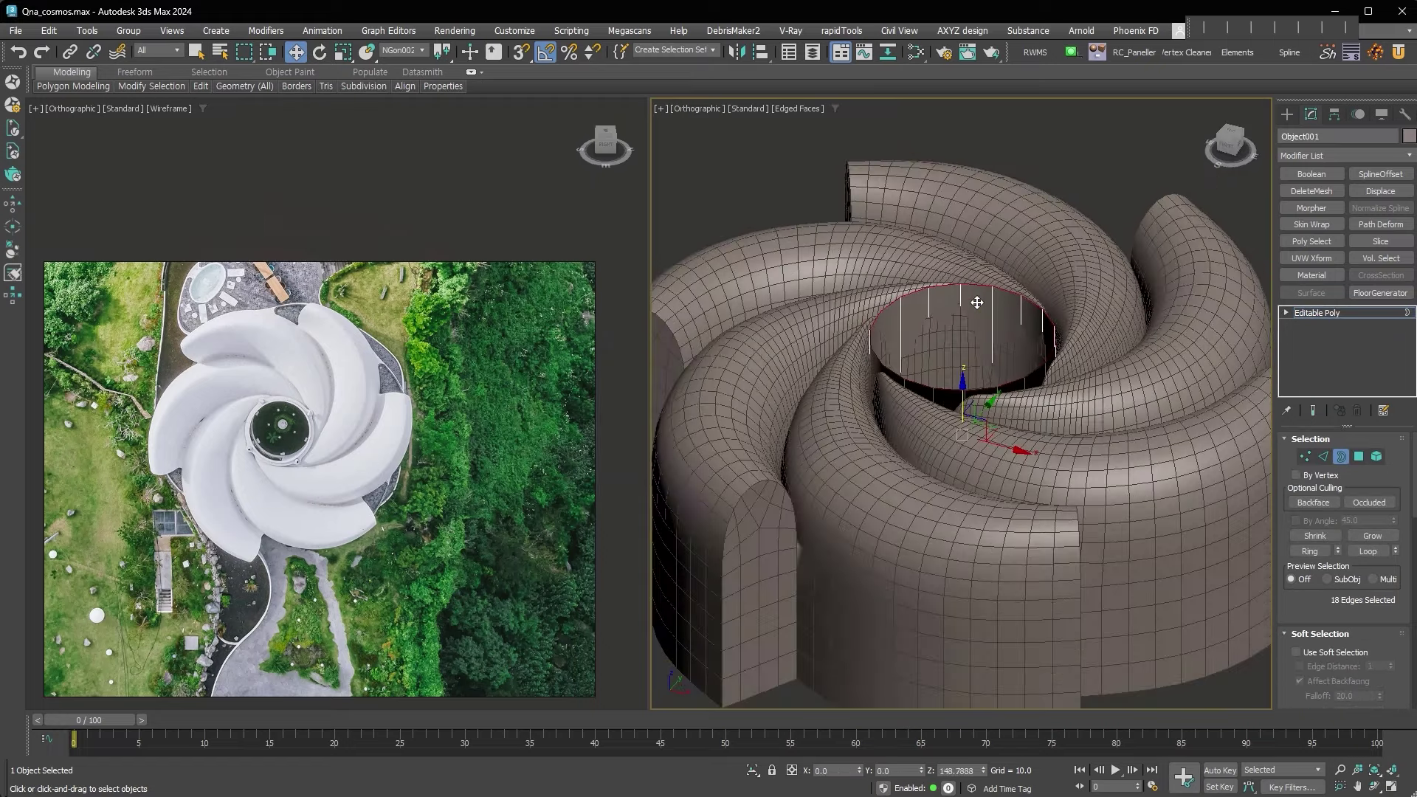
# Give Object001 TurboSmooth and a Shell with 5.4 inner amount, then frame it from top.
pyautogui.hotkey('ctrl', 't')
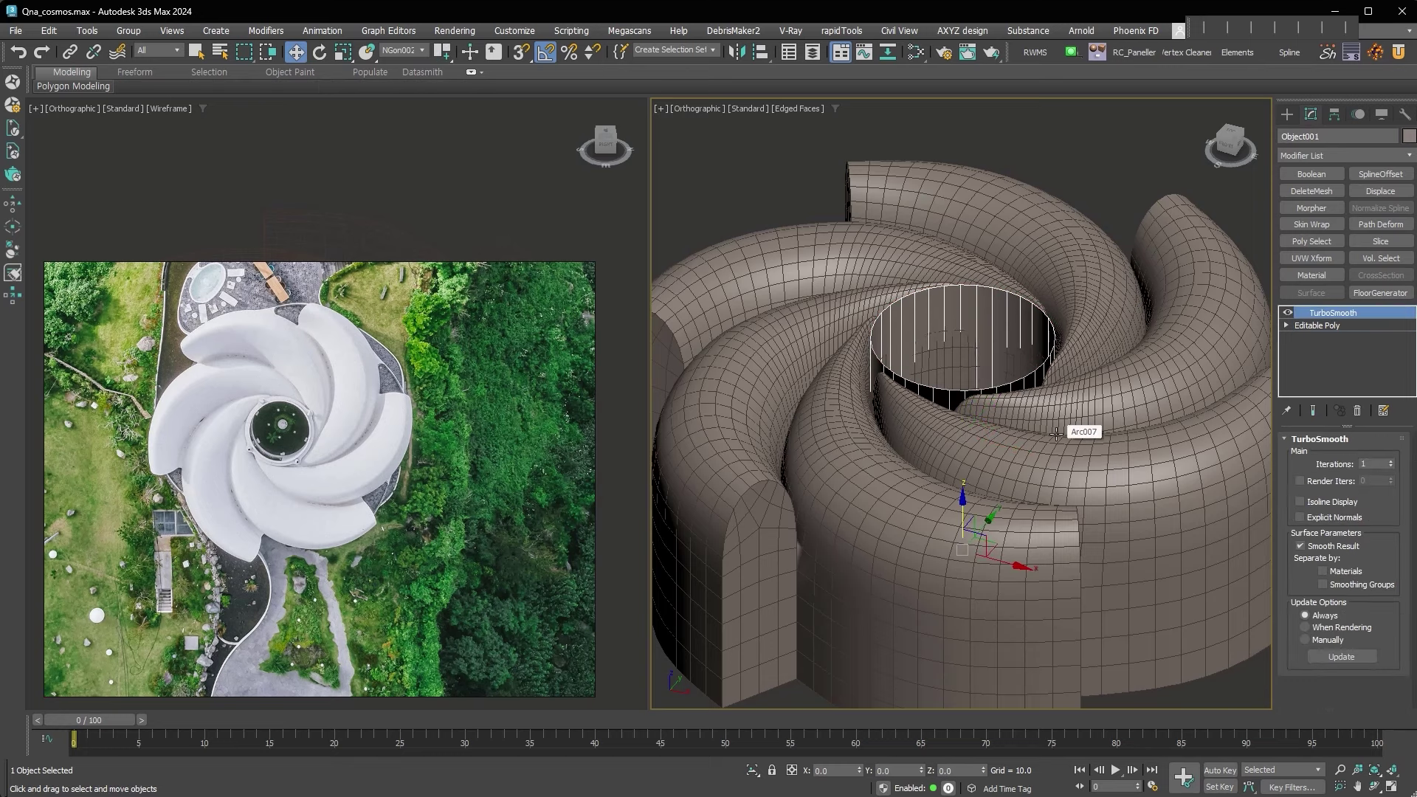
pyautogui.hotkey('ctrl', 'h')
pyautogui.moveTo(1391, 459)
pyautogui.mouseDown()
pyautogui.moveTo(1390, 511)
pyautogui.moveTo(1392, 457)
pyautogui.mouseUp()
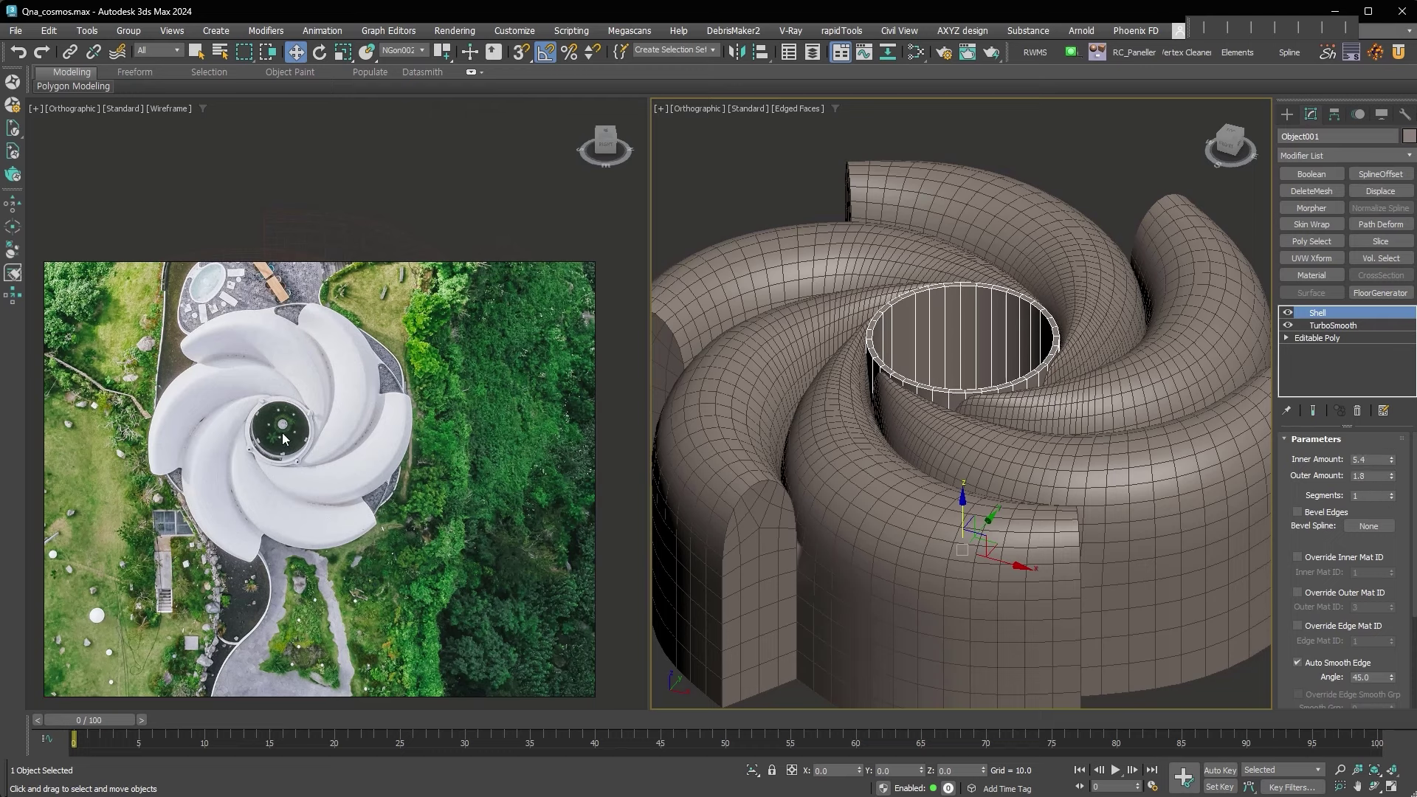
pyautogui.scroll(3, 272, 434)
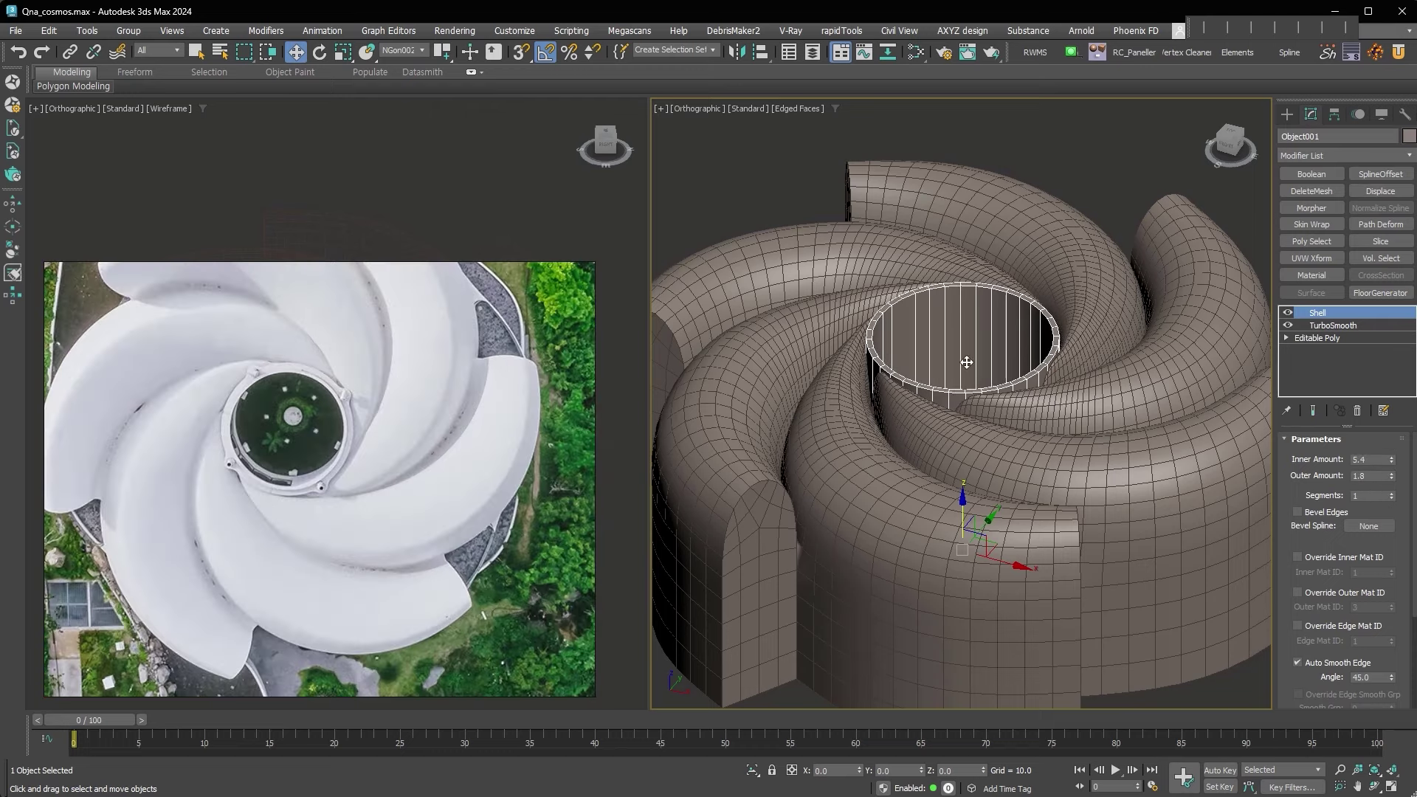
pyautogui.press('t')
pyautogui.click(1202, 558)
pyautogui.press('z')
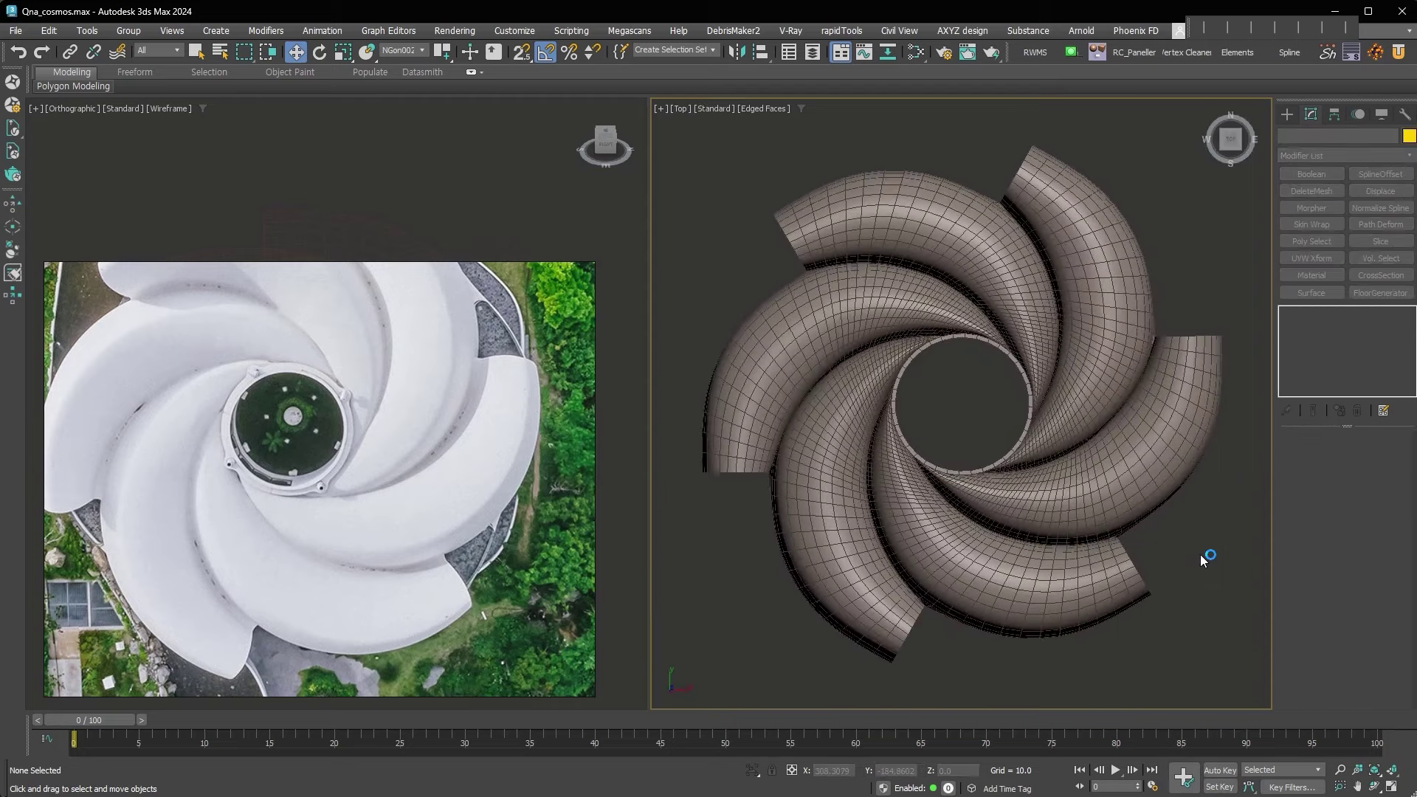
pyautogui.moveTo(1240, 493)
pyautogui.keyDown('alt'); pyautogui.mouseDown(button='middle')
pyautogui.moveTo(1100, 443)
pyautogui.moveTo(1005, 473)
pyautogui.moveTo(839, 474)
pyautogui.mouseUp(button='middle'); pyautogui.keyUp('alt')
pyautogui.click(1004, 473)
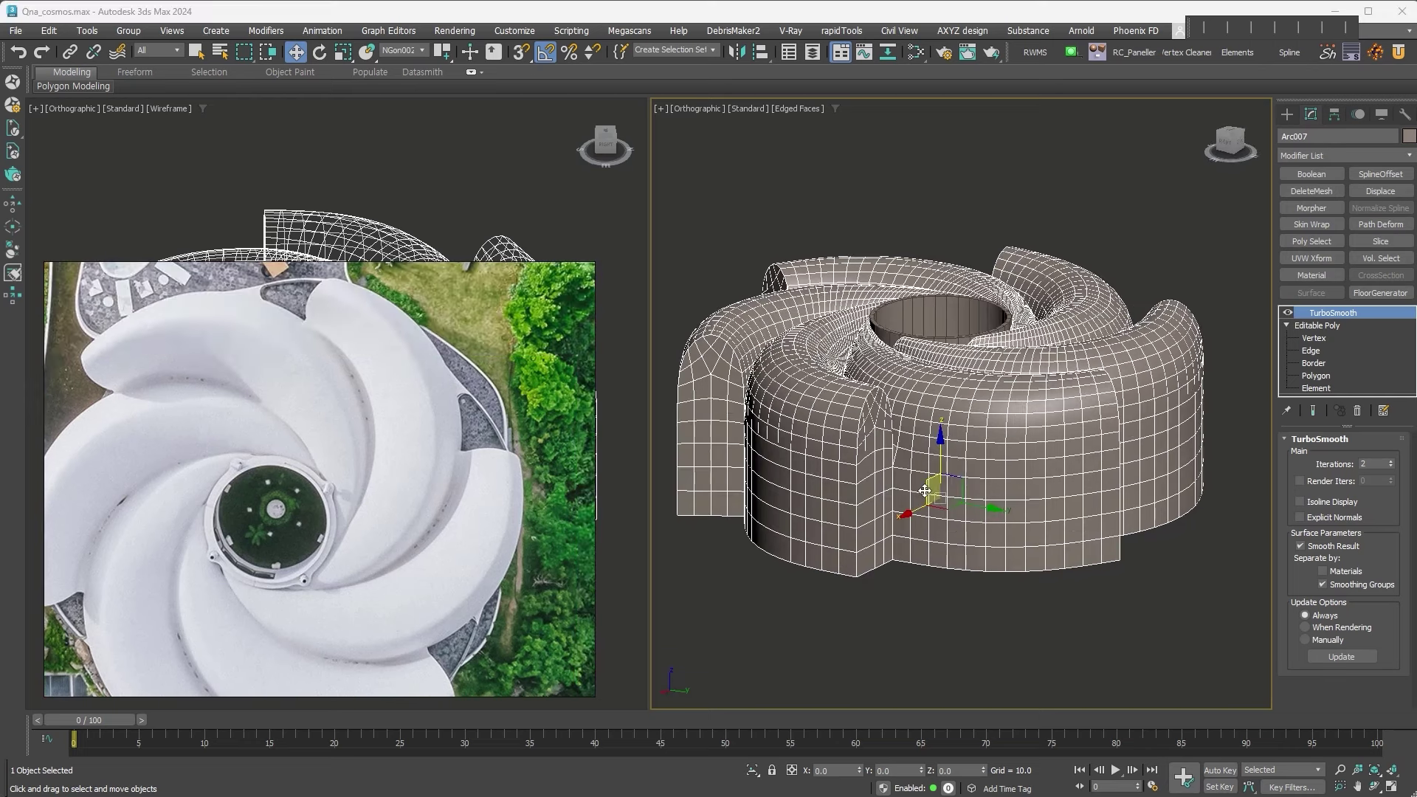
pyautogui.moveTo(928, 491)
pyautogui.keyDown('alt'); pyautogui.mouseDown(button='middle')
pyautogui.moveTo(1023, 487)
pyautogui.moveTo(1053, 509)
pyautogui.mouseUp(button='middle'); pyautogui.keyUp('alt')
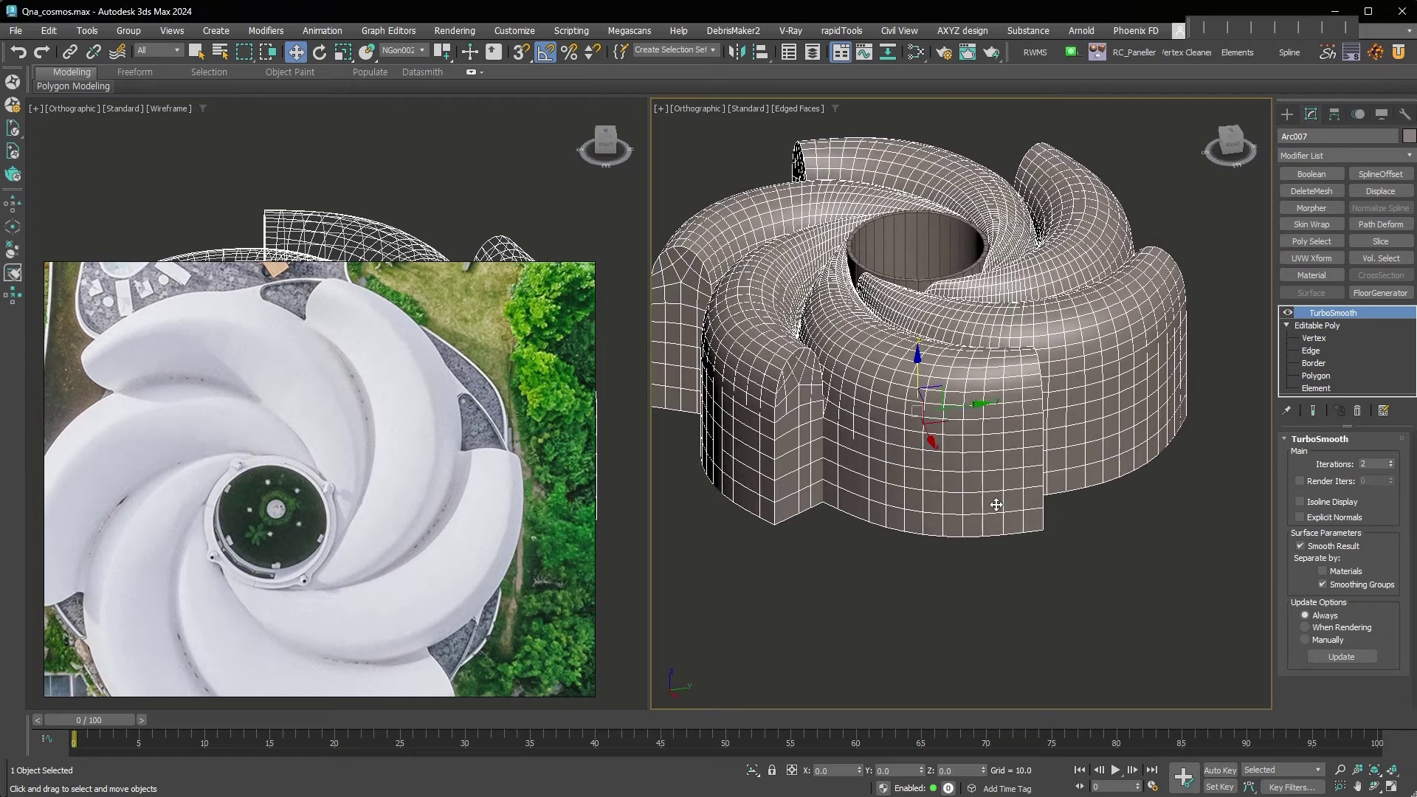
pyautogui.press('t')
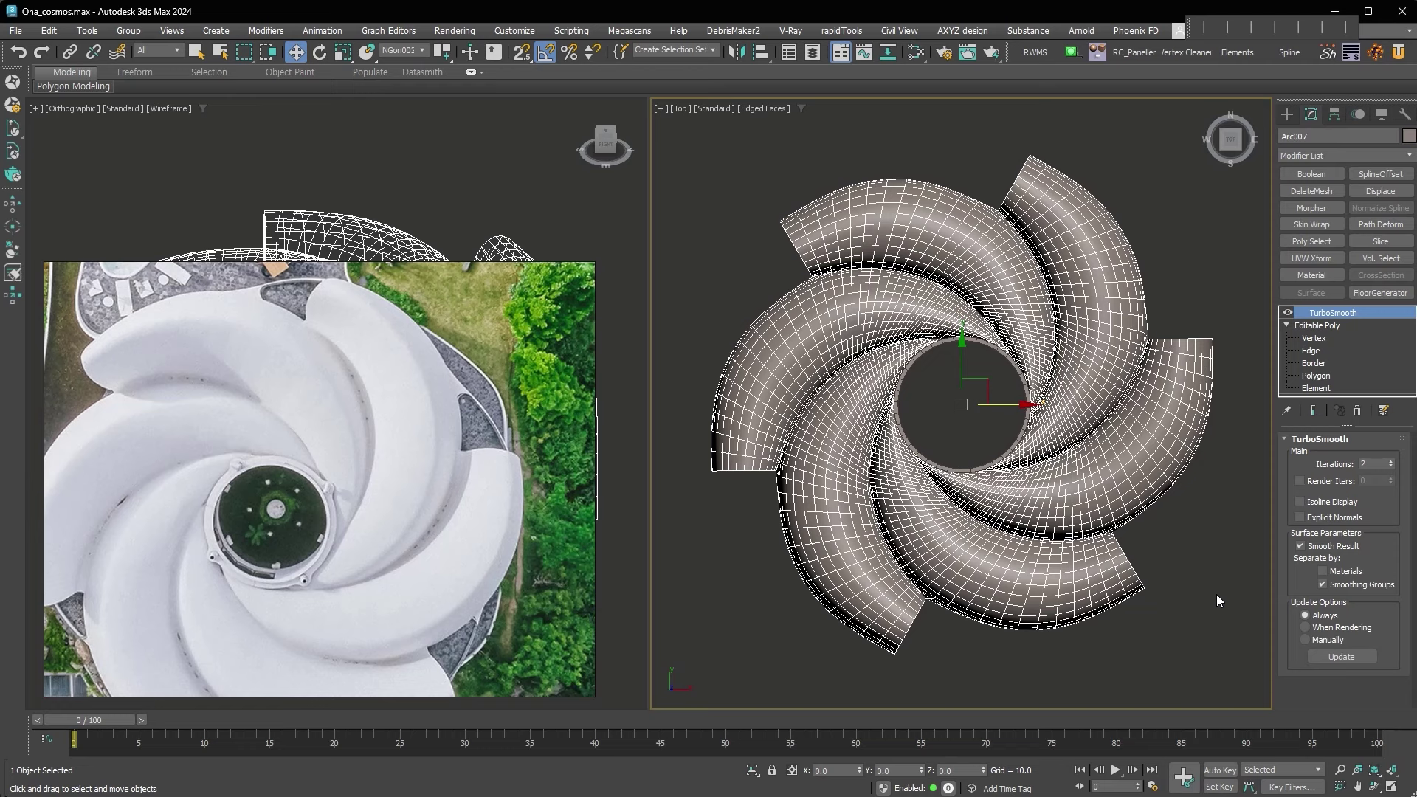
pyautogui.press('F4')
pyautogui.keyDown('alt'); pyautogui.moveTo(1242, 561); pyautogui.dragTo(1179, 516, button='middle'); pyautogui.keyUp('alt')
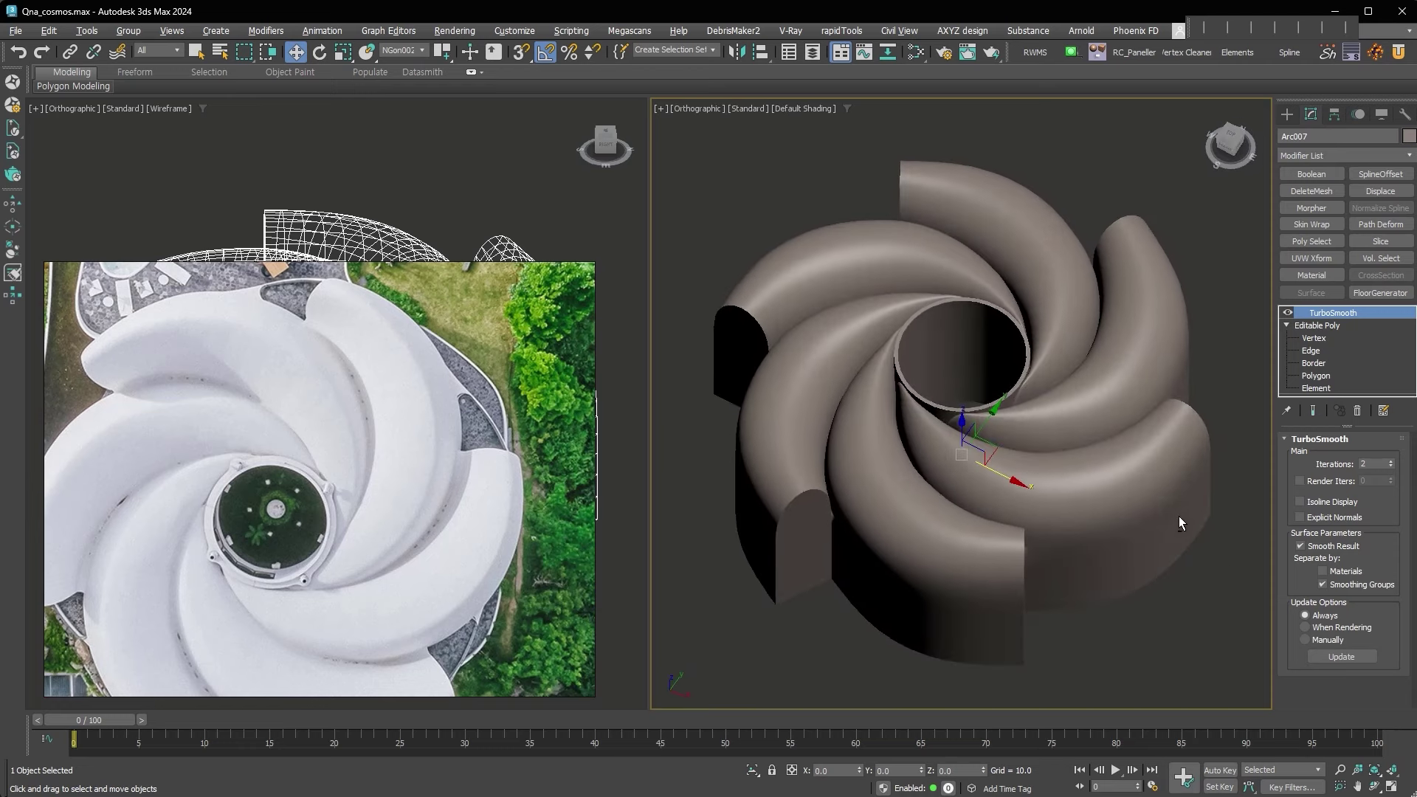
pyautogui.scroll(-2, 1136, 586)
pyautogui.moveTo(1132, 580); pyautogui.dragTo(1095, 512, button='middle')
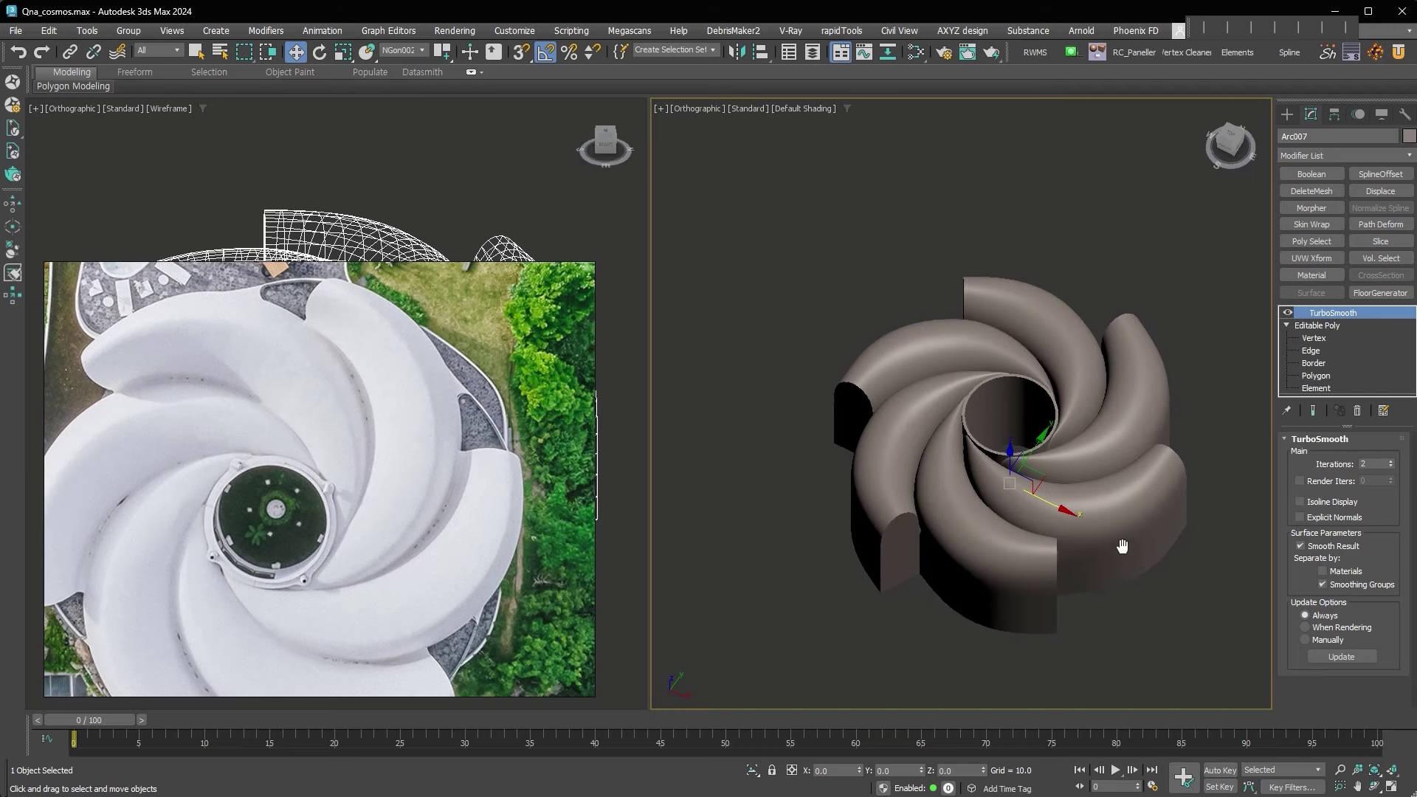